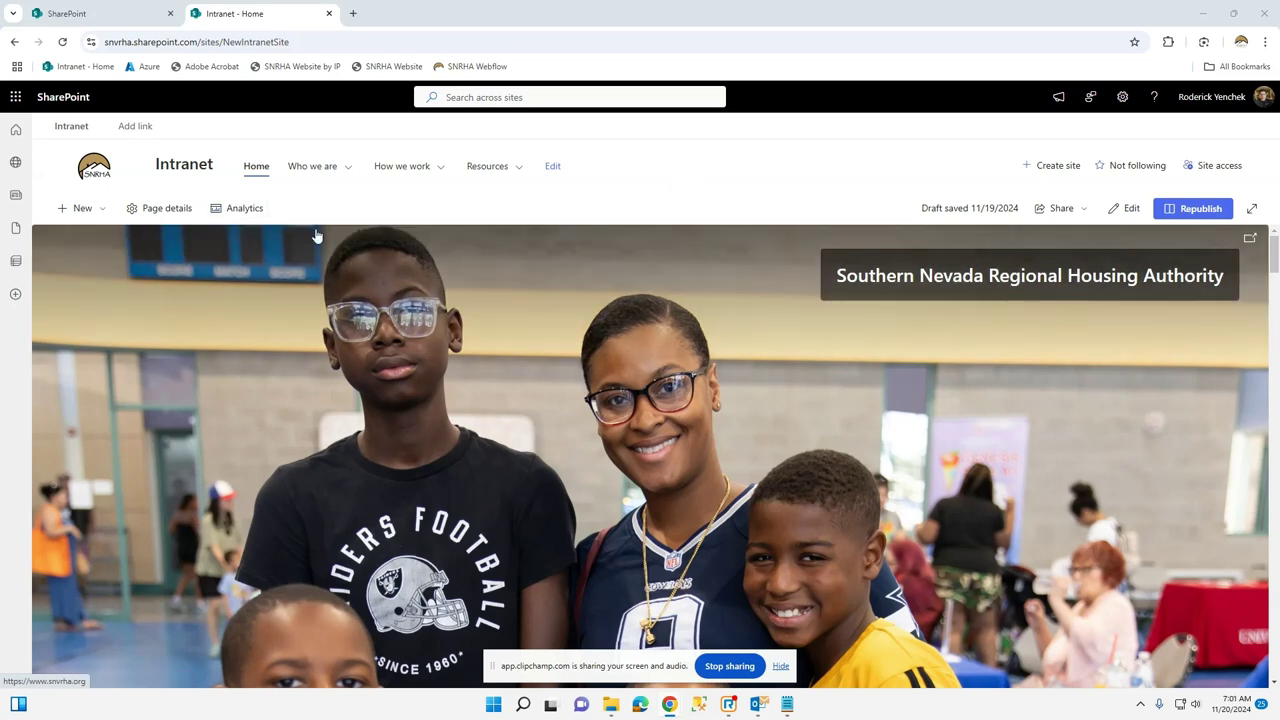
Go to the HR department page under Who we are and put the Human Resources Hub page in edit mode.
{"action": "left_click", "coordinate": [349, 170]}
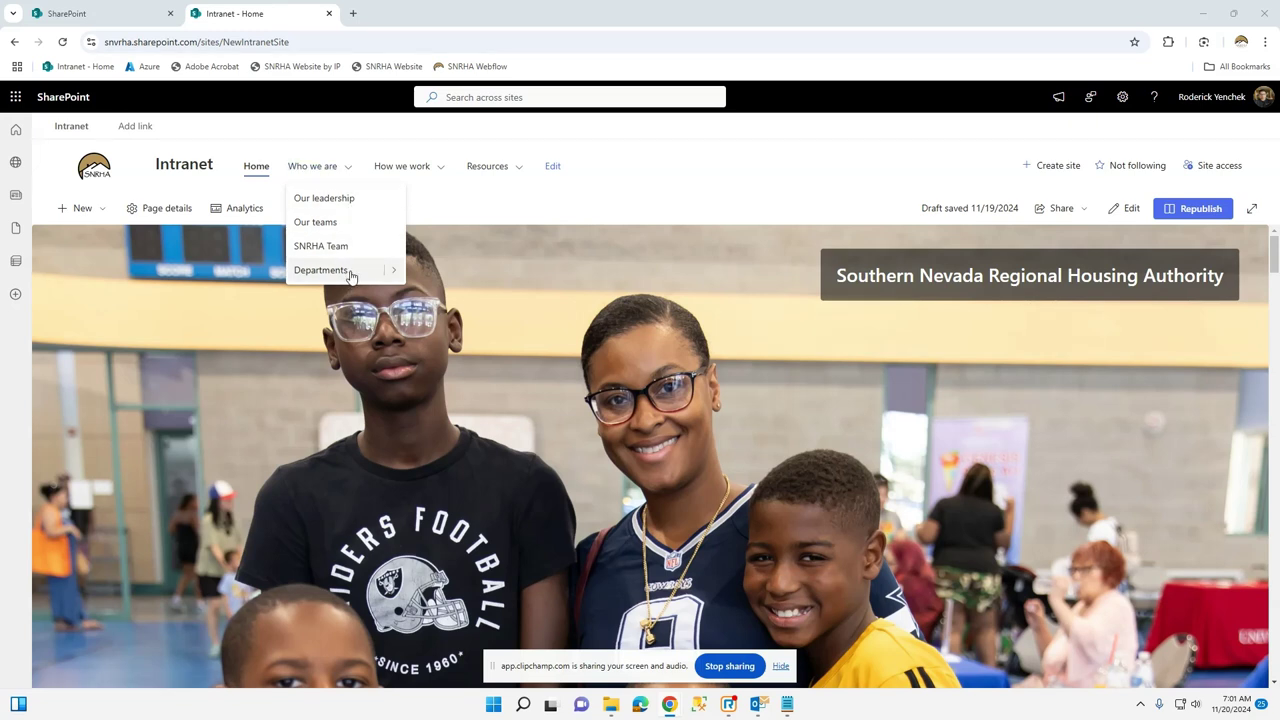
{"action": "mouse_move", "coordinate": [392, 272]}
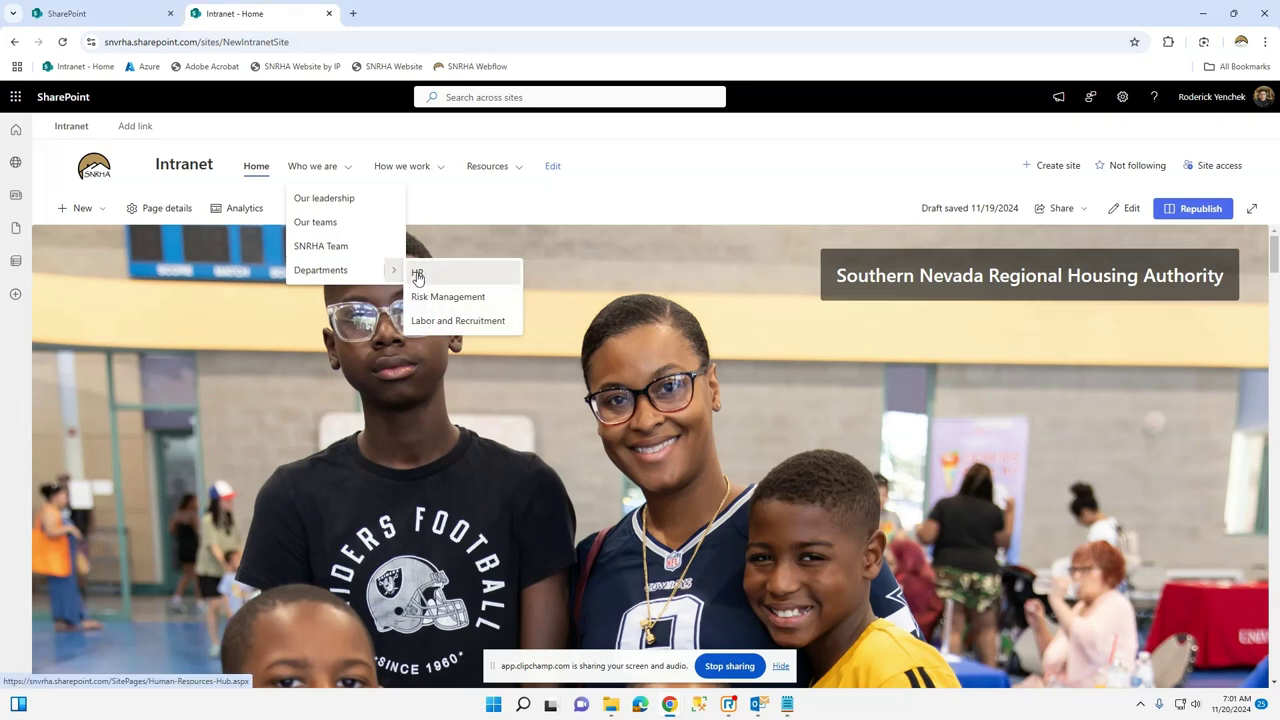
{"action": "left_click", "coordinate": [417, 273]}
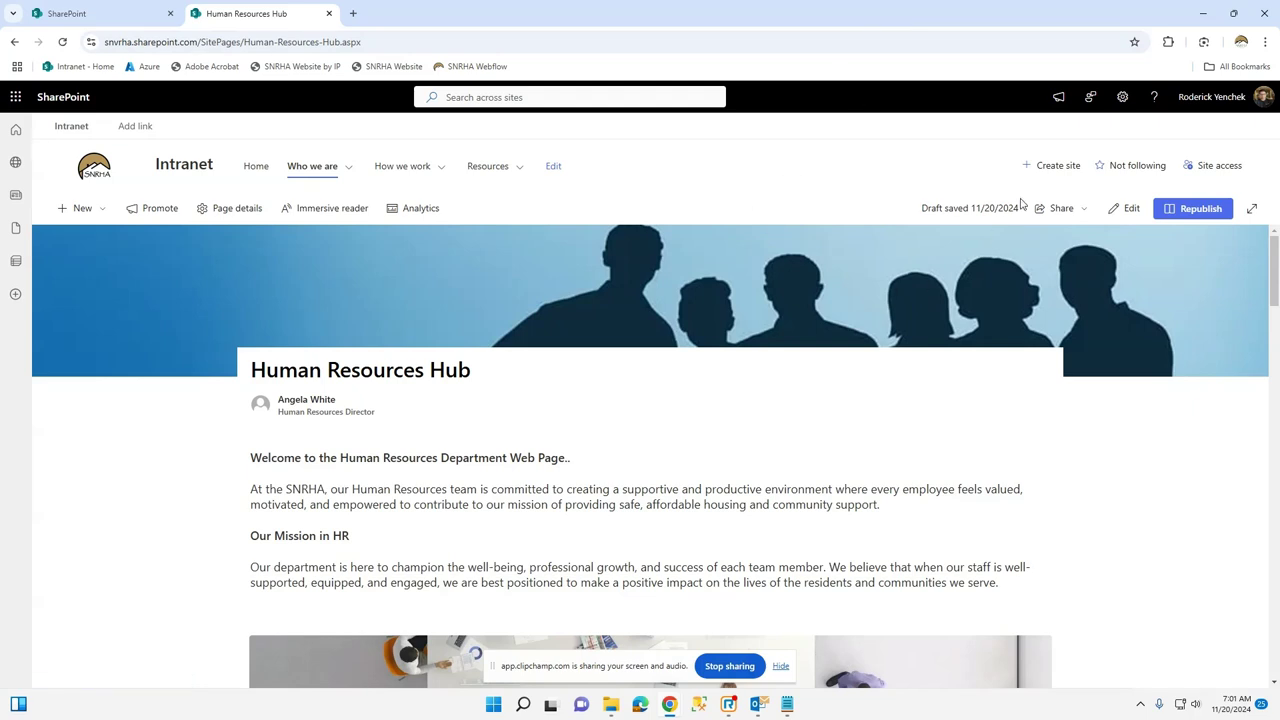
{"action": "left_click", "coordinate": [1128, 214]}
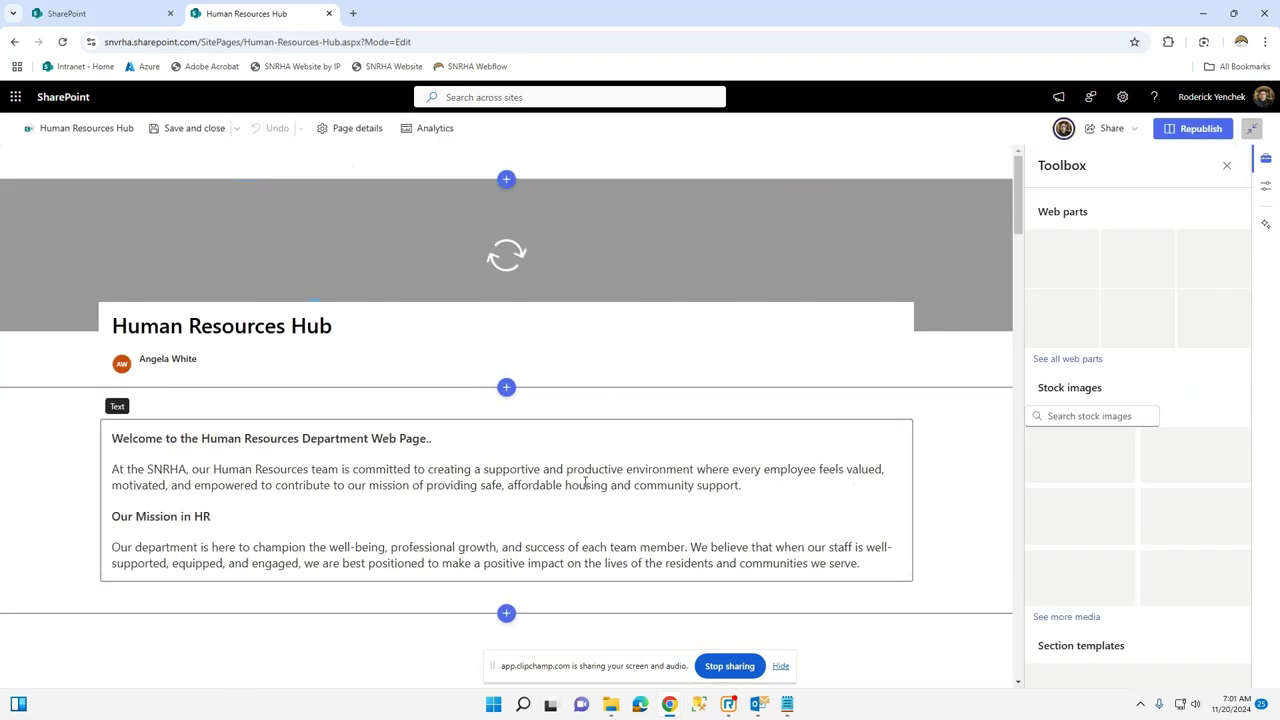
Look through the editable sections of the Human Resources Hub page, from the banner to the benefits section.
{"action": "scroll", "coordinate": [553, 444], "scroll_direction": "down", "scroll_amount": 7}
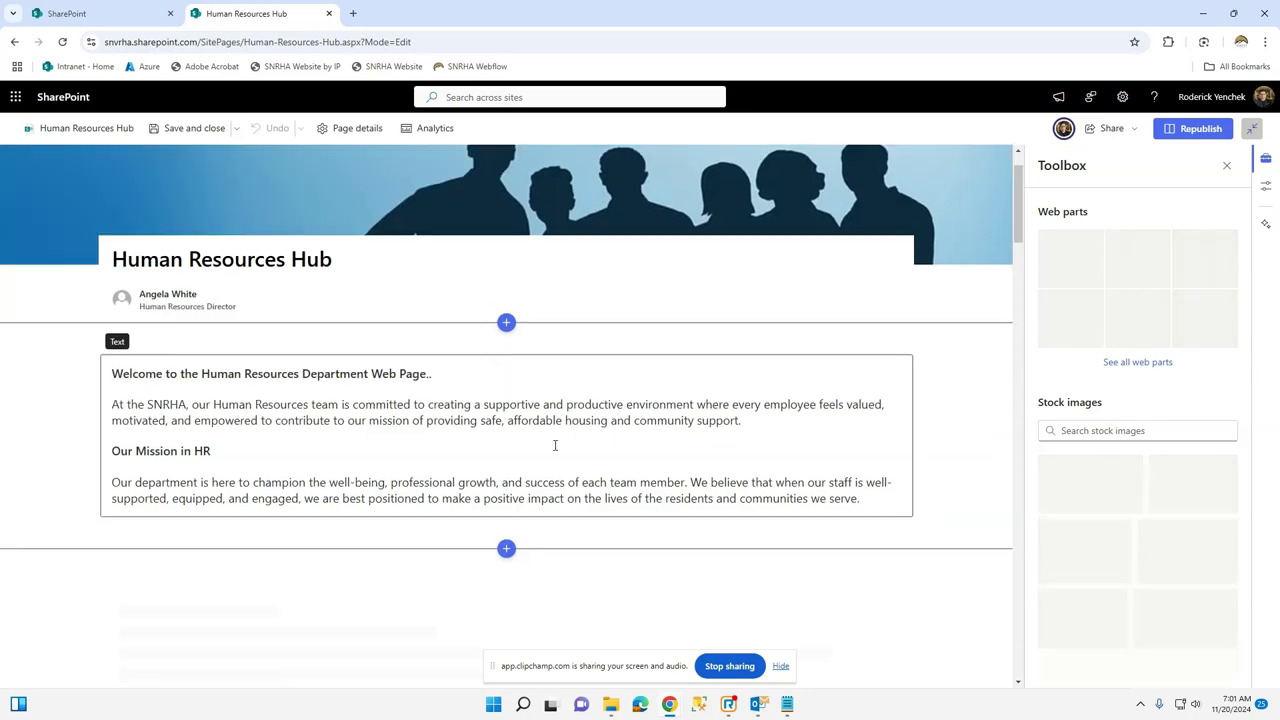
{"action": "scroll", "coordinate": [551, 444], "scroll_direction": "down", "scroll_amount": 4}
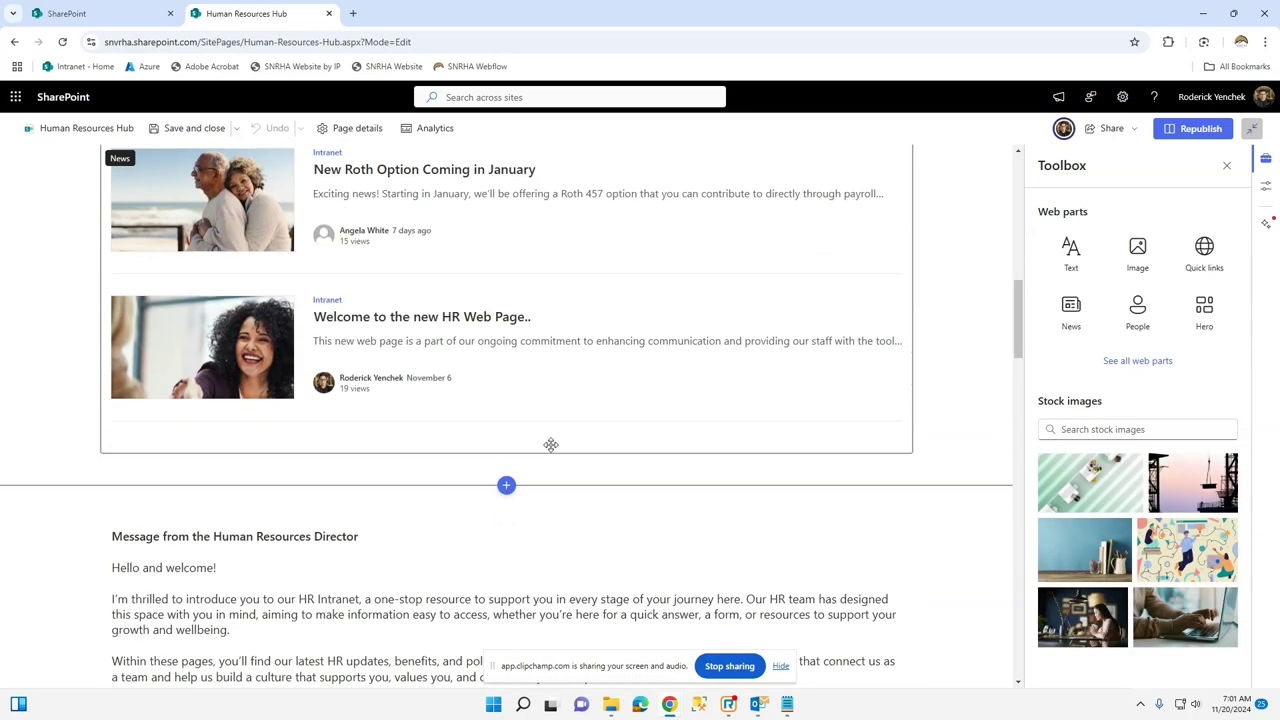
{"action": "scroll", "coordinate": [559, 420], "scroll_direction": "up", "scroll_amount": 10}
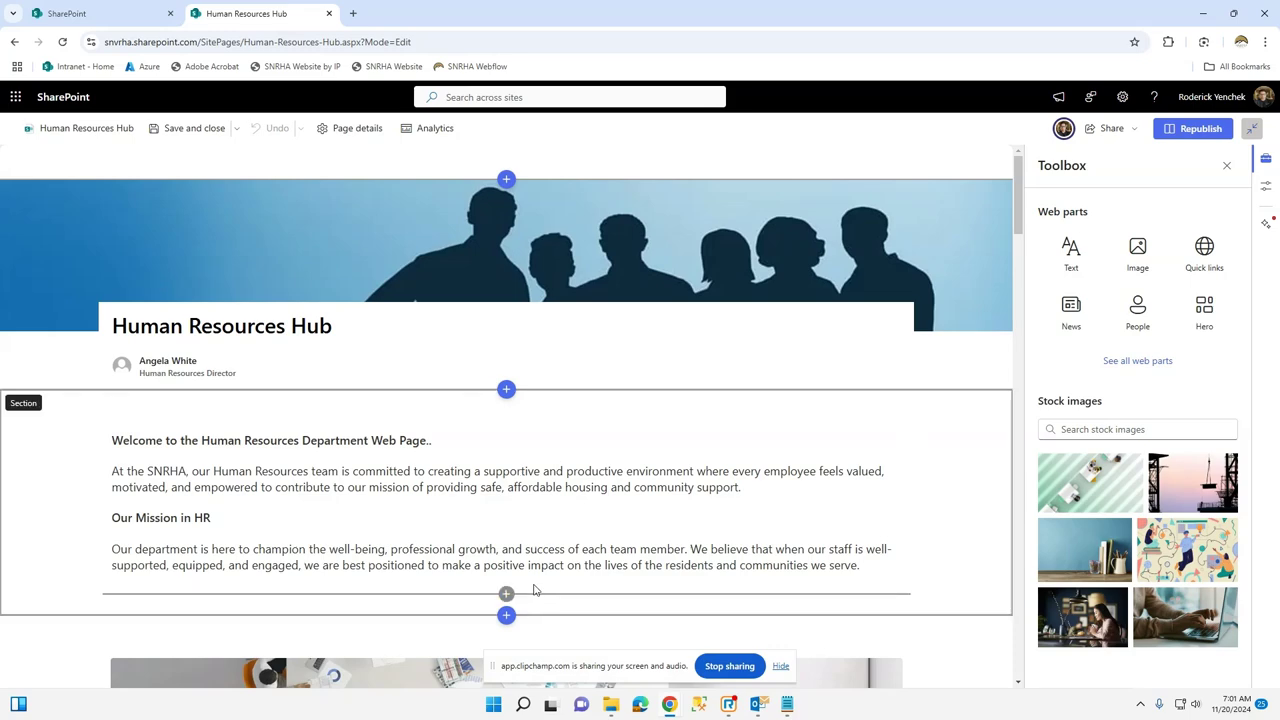
{"action": "scroll", "coordinate": [385, 487], "scroll_direction": "down", "scroll_amount": 2}
{"action": "scroll", "coordinate": [385, 487], "scroll_direction": "down", "scroll_amount": 1}
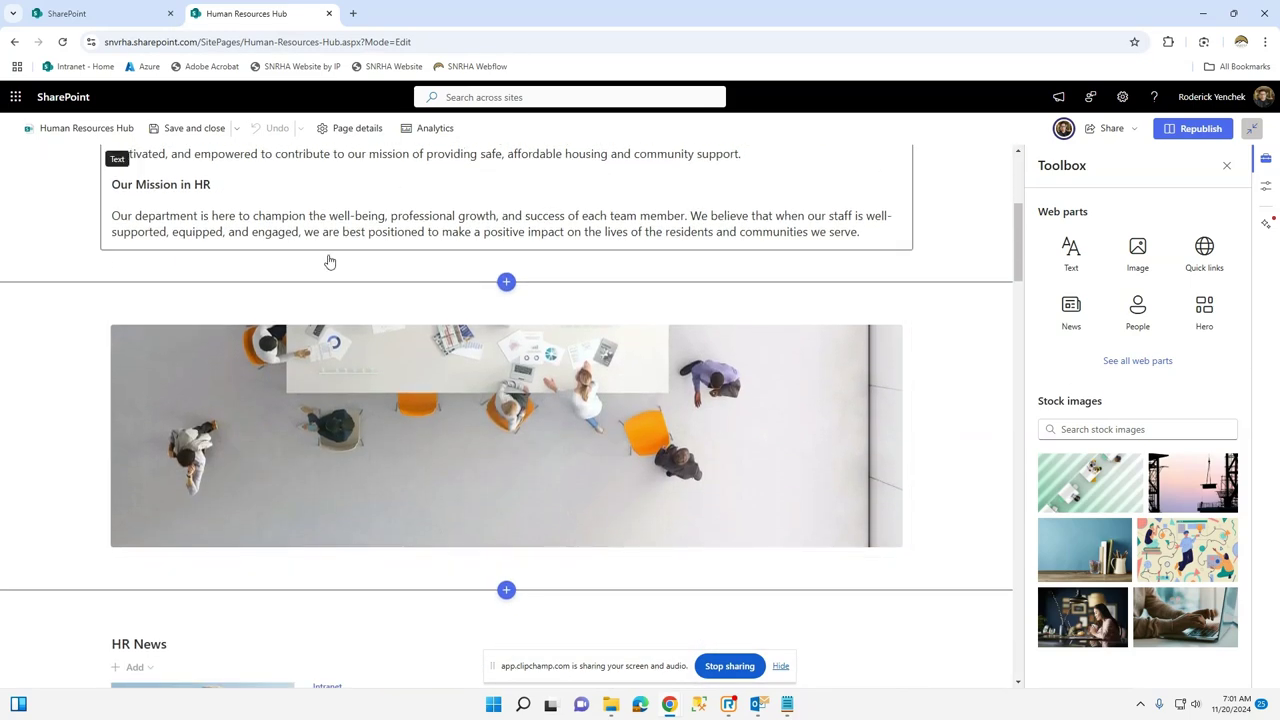
{"action": "scroll", "coordinate": [512, 482], "scroll_direction": "down", "scroll_amount": 2}
{"action": "scroll", "coordinate": [512, 482], "scroll_direction": "down", "scroll_amount": 8}
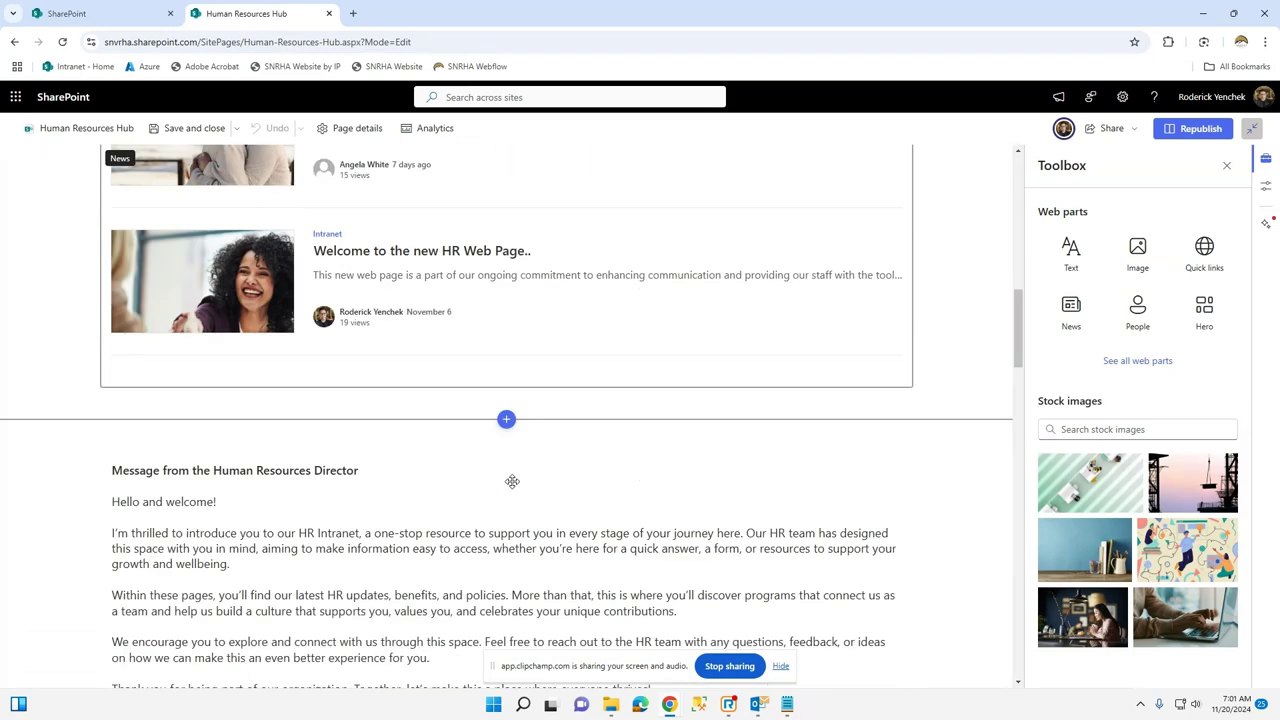
{"action": "scroll", "coordinate": [511, 481], "scroll_direction": "down", "scroll_amount": 2}
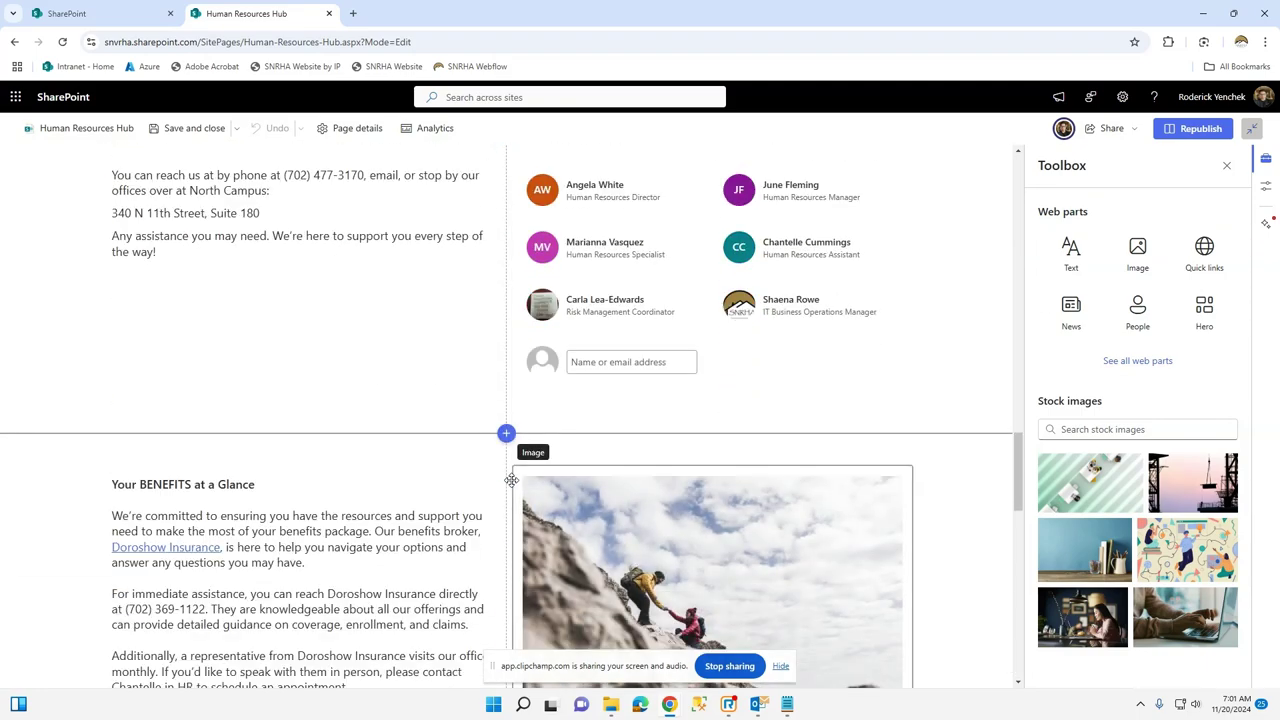
{"action": "scroll", "coordinate": [317, 351], "scroll_direction": "up", "scroll_amount": 5}
{"action": "scroll", "coordinate": [471, 349], "scroll_direction": "up", "scroll_amount": 12}
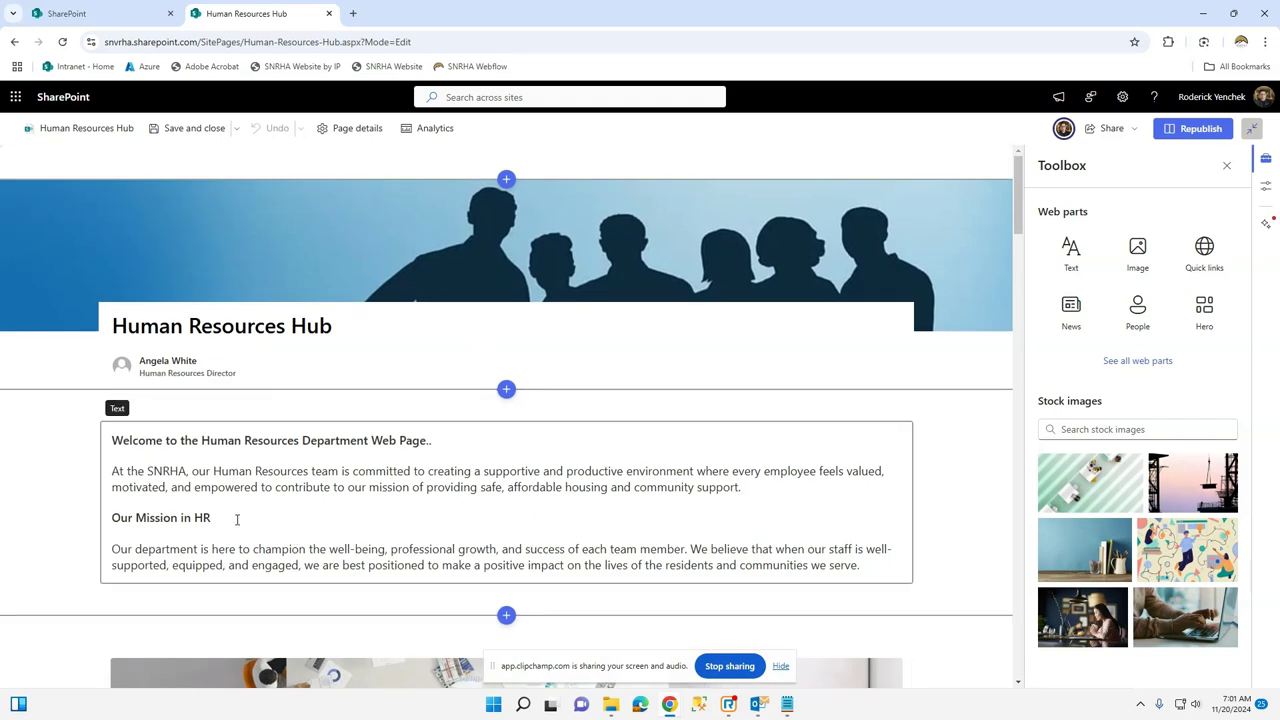
Add the sentence "This is a test." to the end of the first paragraph in the welcome text.
{"action": "left_click", "coordinate": [789, 490]}
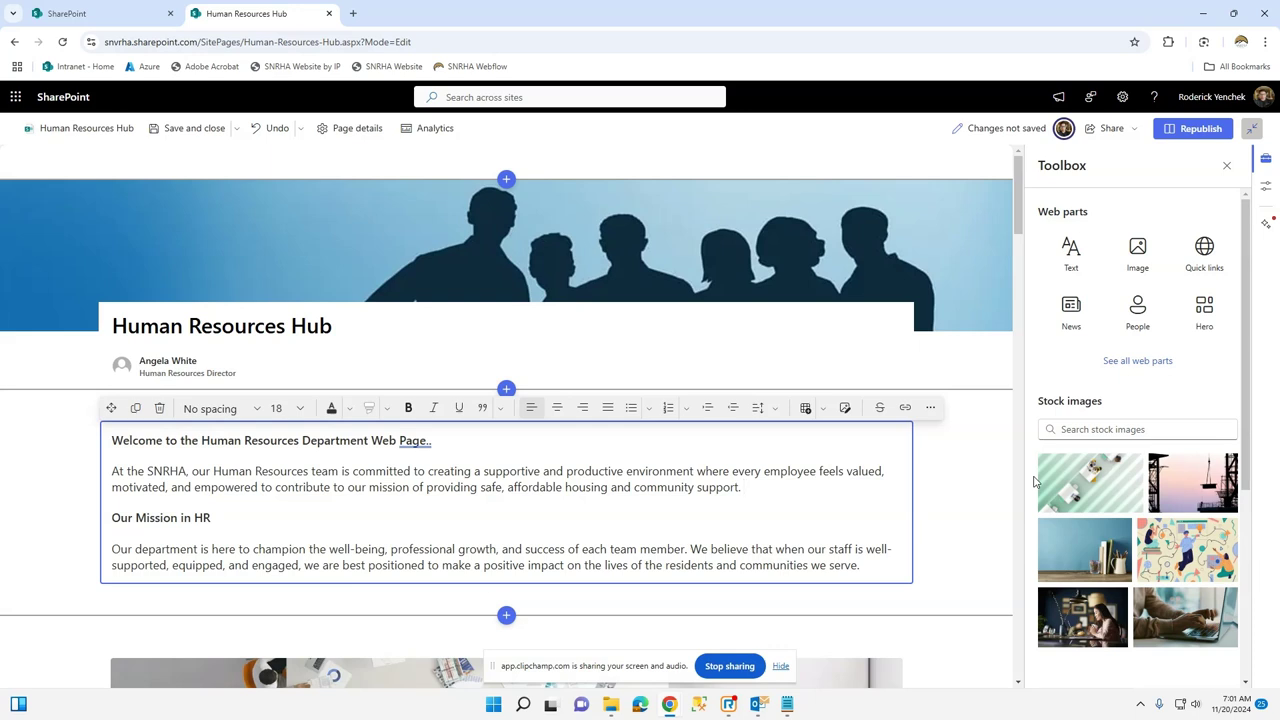
{"action": "type", "text": "This is a test."}
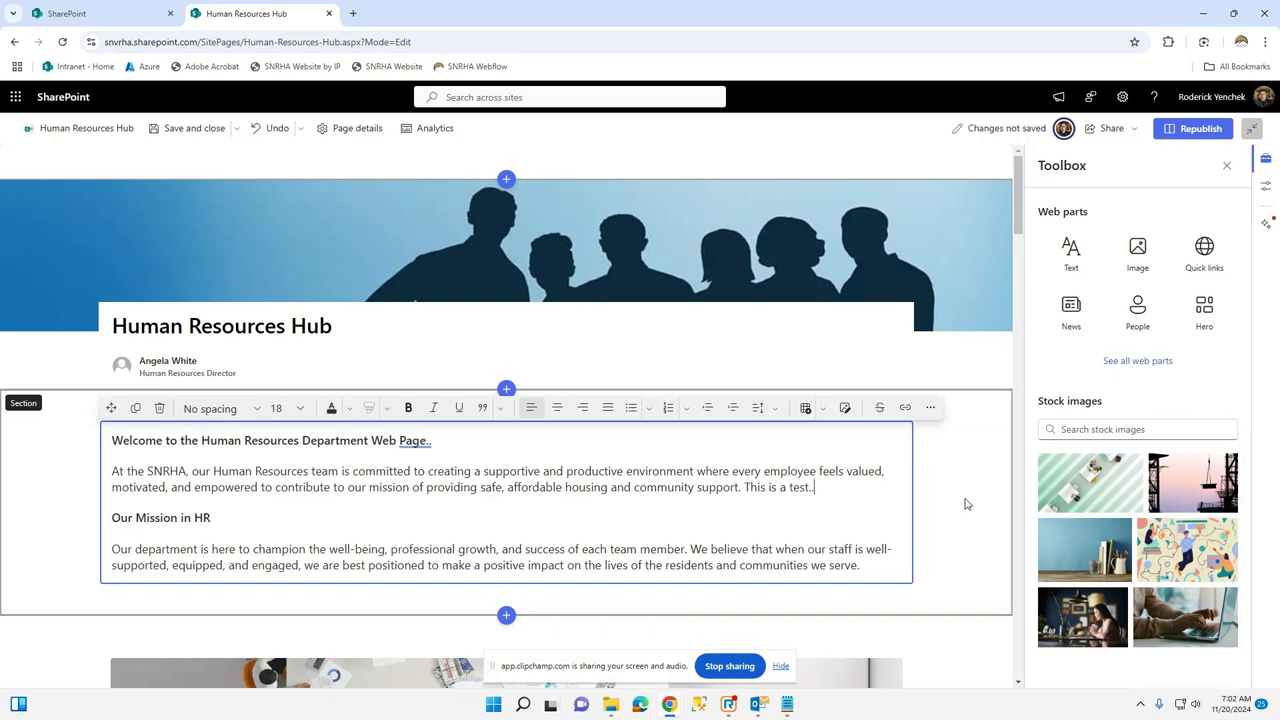
{"action": "left_click", "coordinate": [1008, 471]}
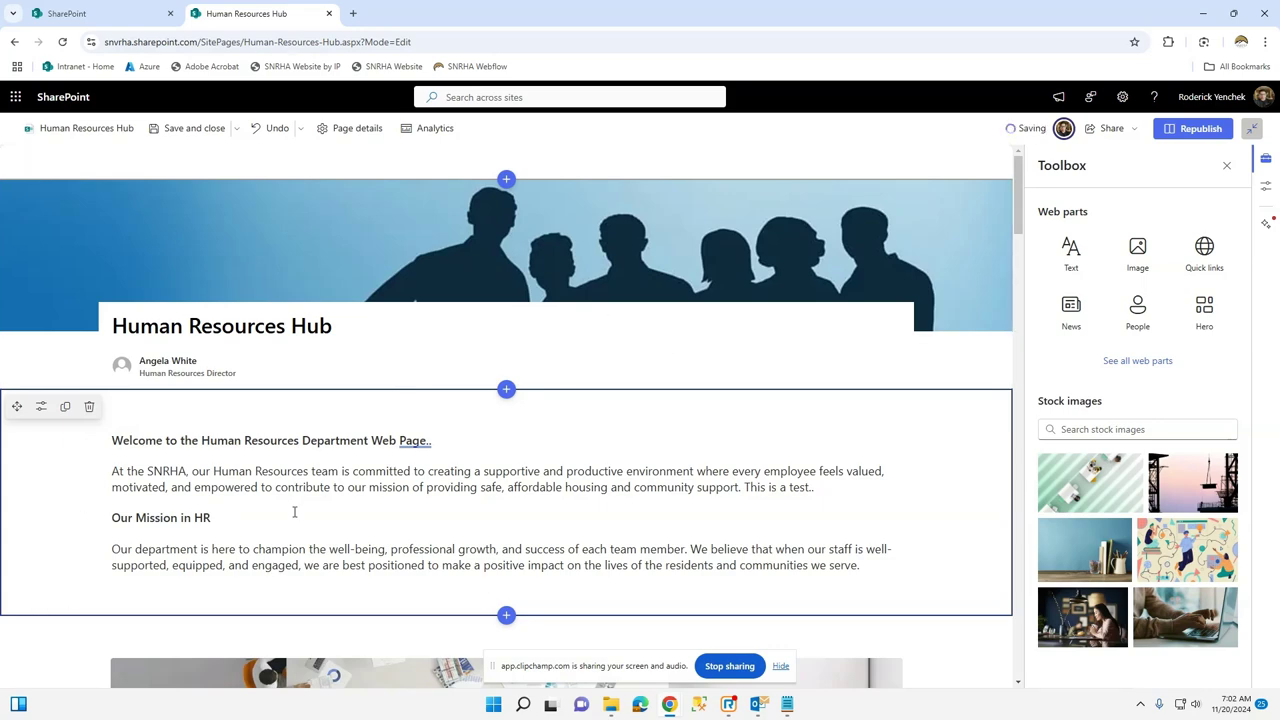
Open the properties of the mountain-climbing image beside "Your BENEFITS at a Glance".
{"action": "scroll", "coordinate": [480, 580], "scroll_direction": "down", "scroll_amount": 3}
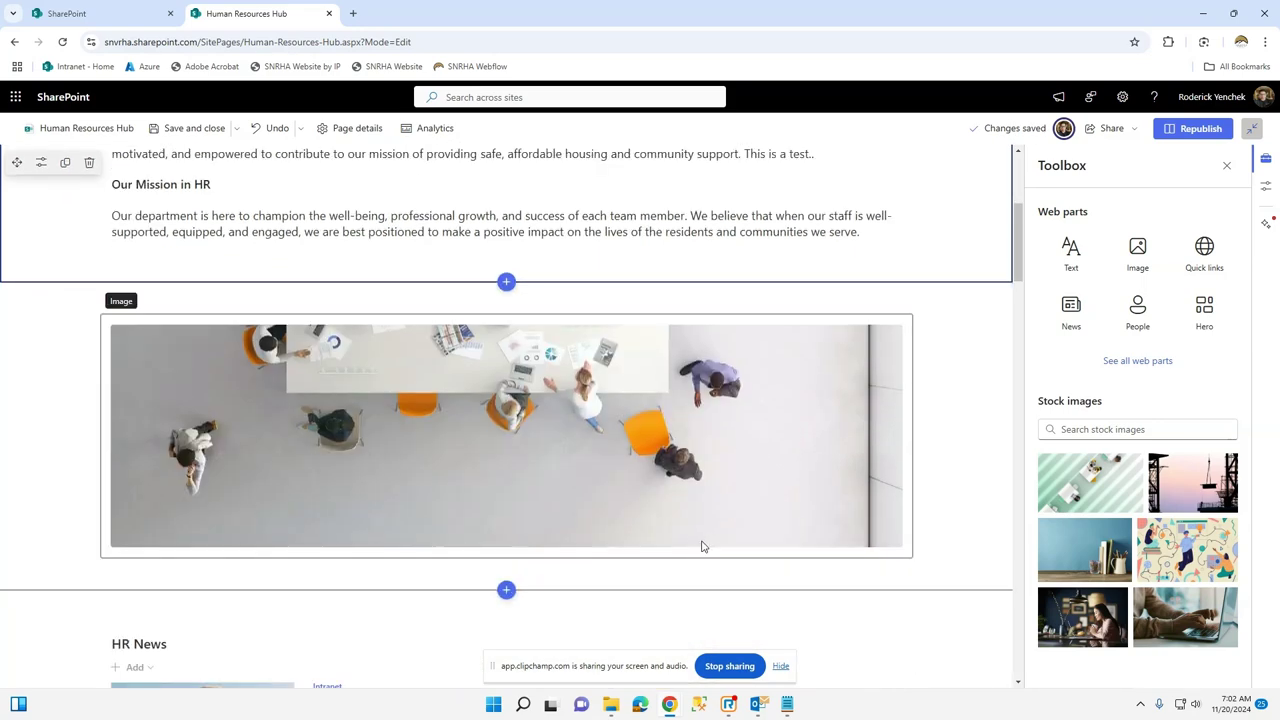
{"action": "scroll", "coordinate": [701, 546], "scroll_direction": "down", "scroll_amount": 8}
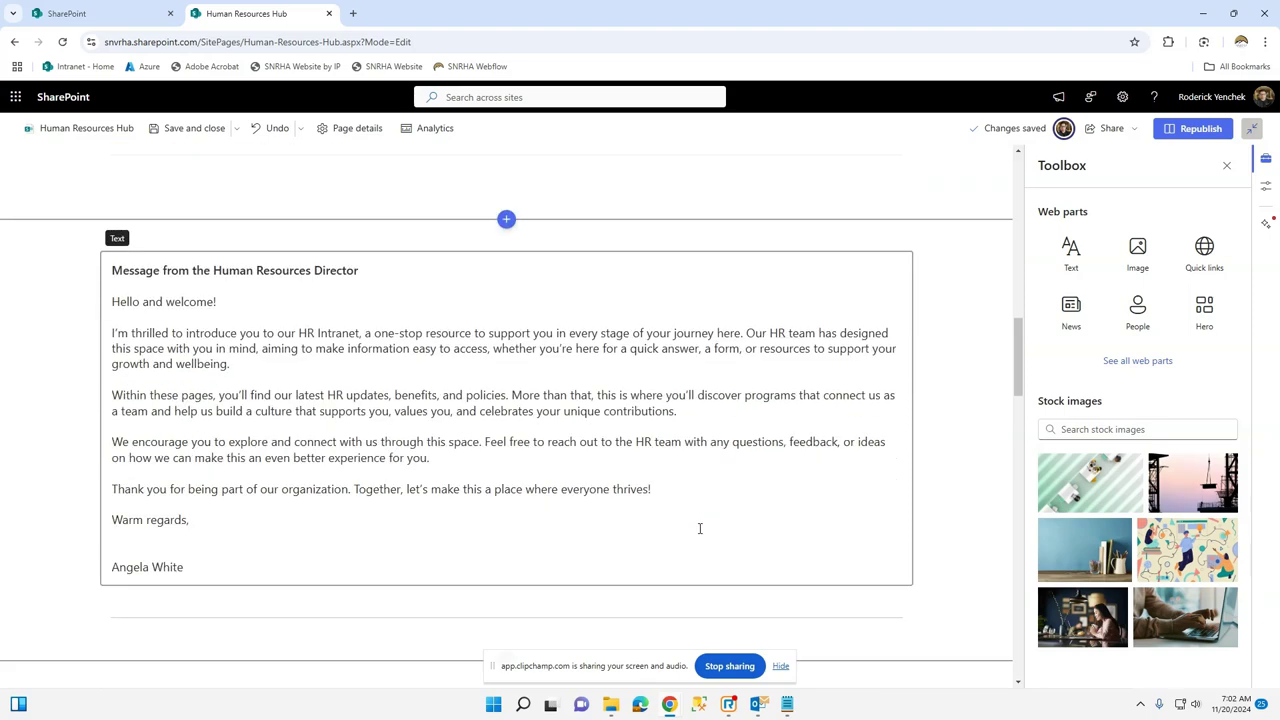
{"action": "scroll", "coordinate": [700, 528], "scroll_direction": "down", "scroll_amount": 10}
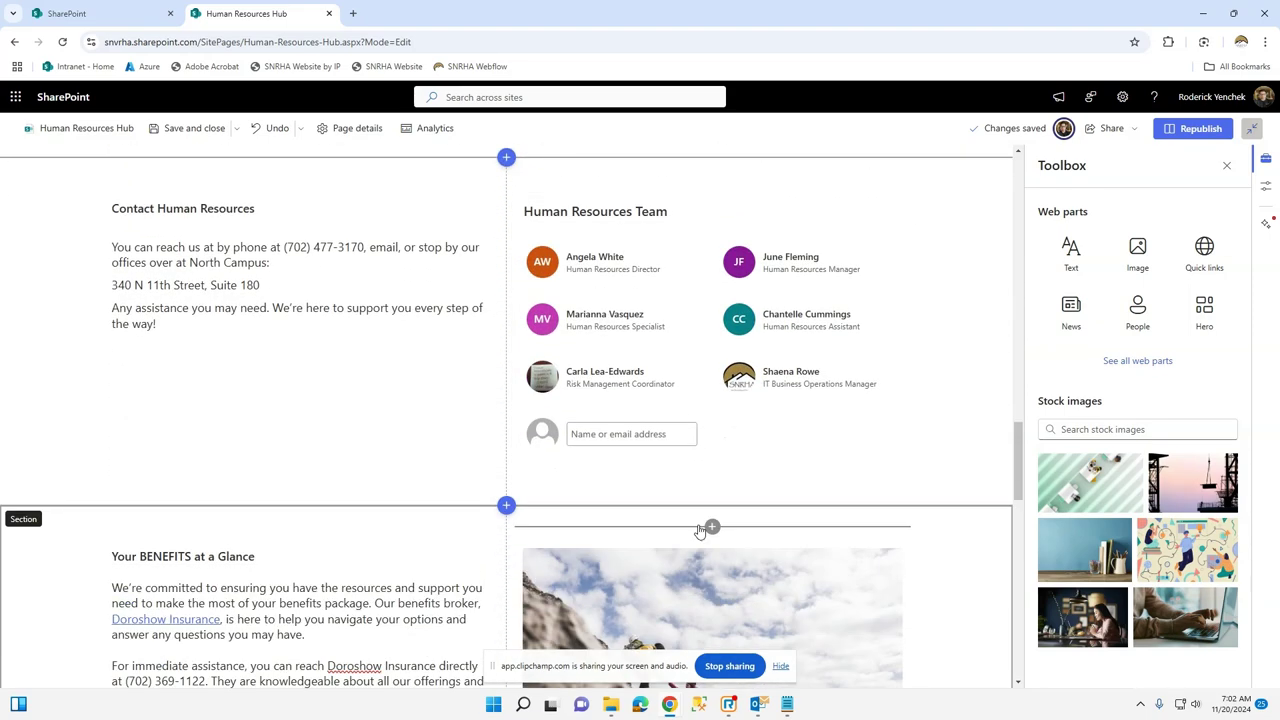
{"action": "scroll", "coordinate": [700, 530], "scroll_direction": "down", "scroll_amount": 2}
{"action": "left_click", "coordinate": [888, 387]}
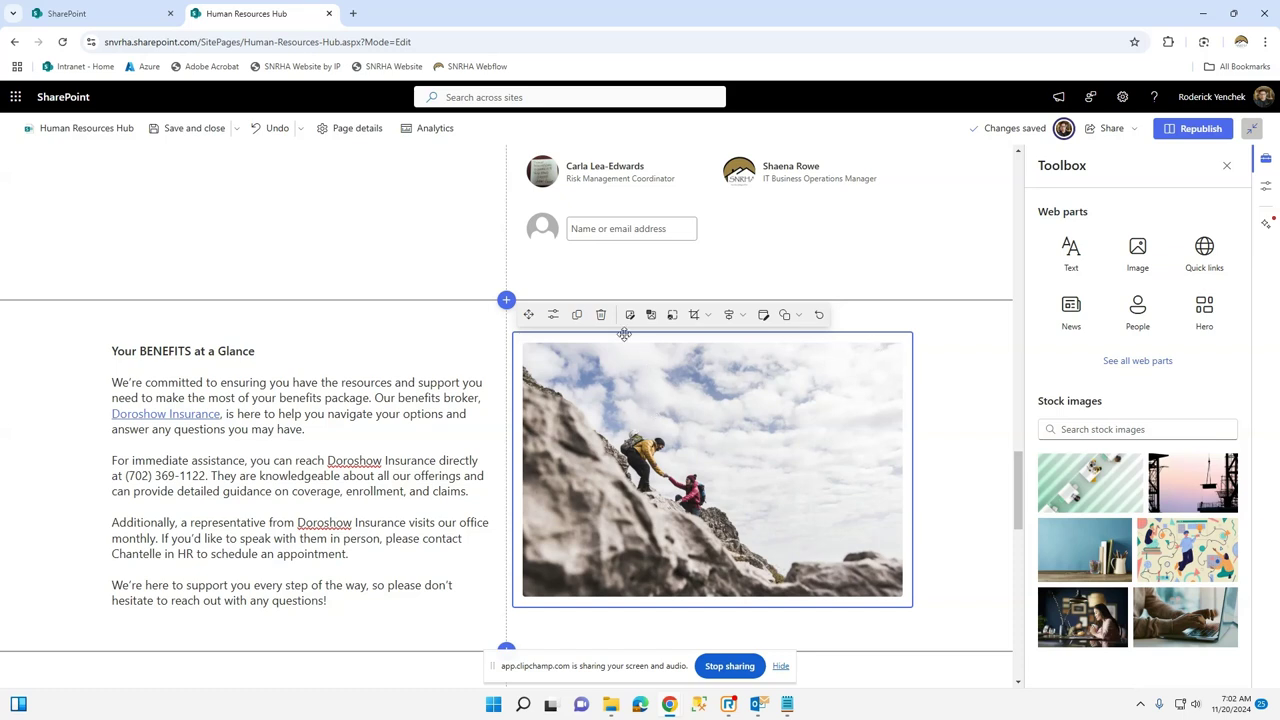
{"action": "left_click", "coordinate": [553, 316]}
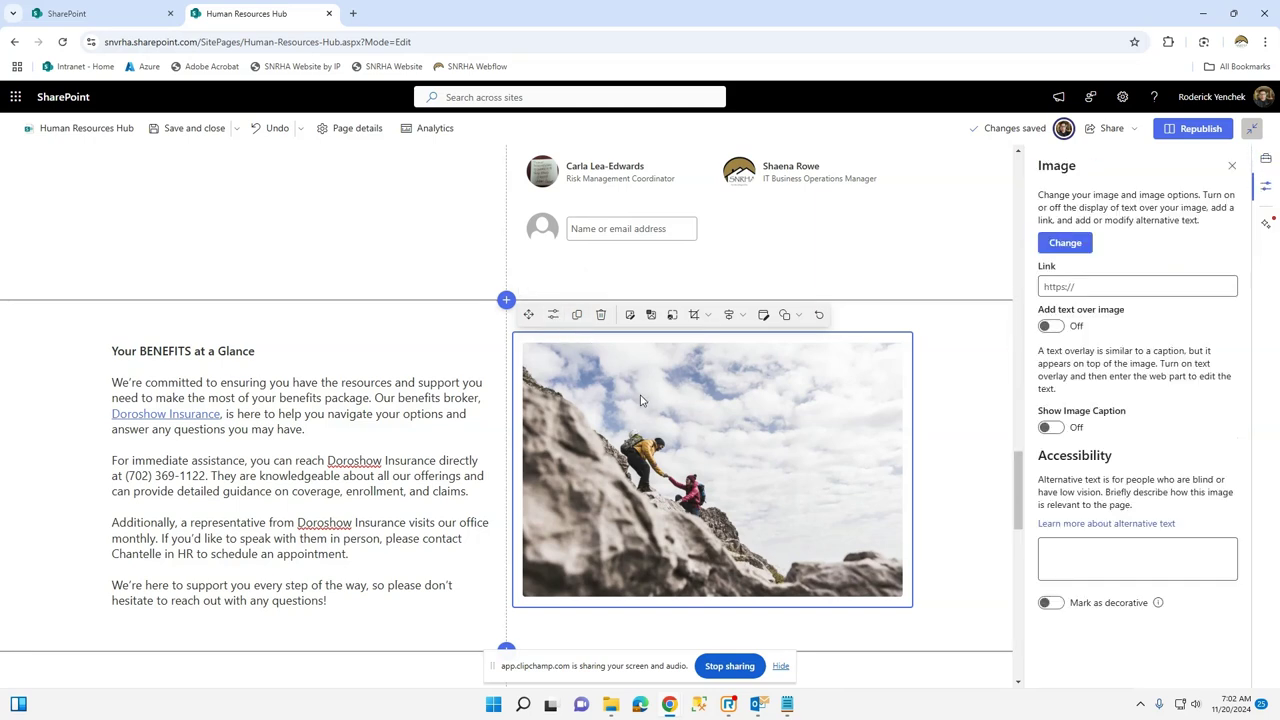
Replace the benefits image with a stock image found by searching "office", the smiling man in a gray suit with crossed arms.
{"action": "left_click", "coordinate": [1065, 245]}
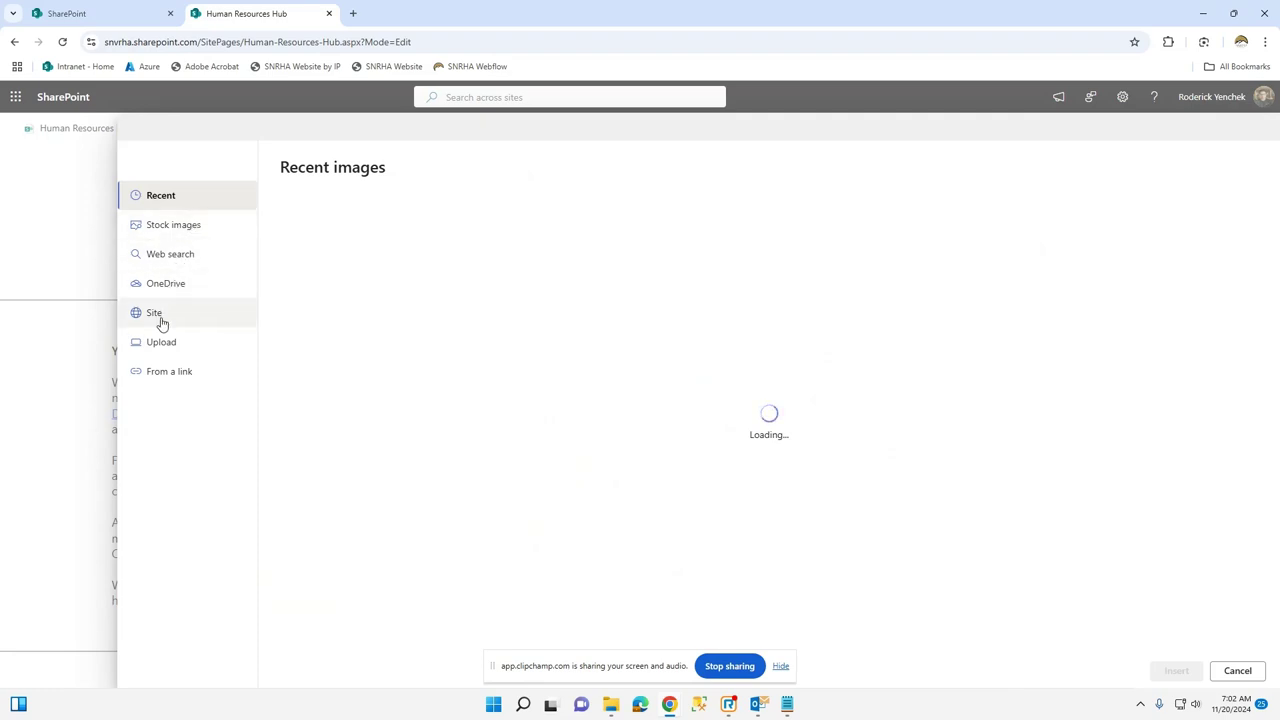
{"action": "left_click", "coordinate": [191, 229]}
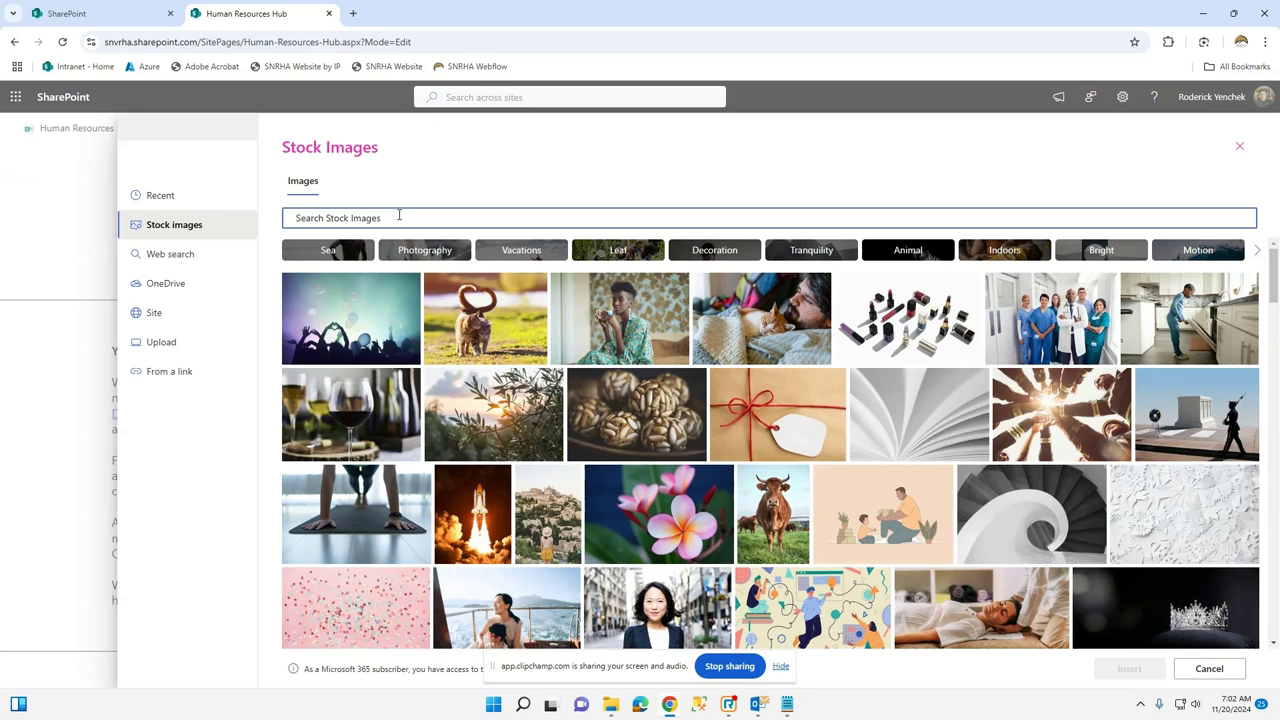
{"action": "type", "text": "office"}
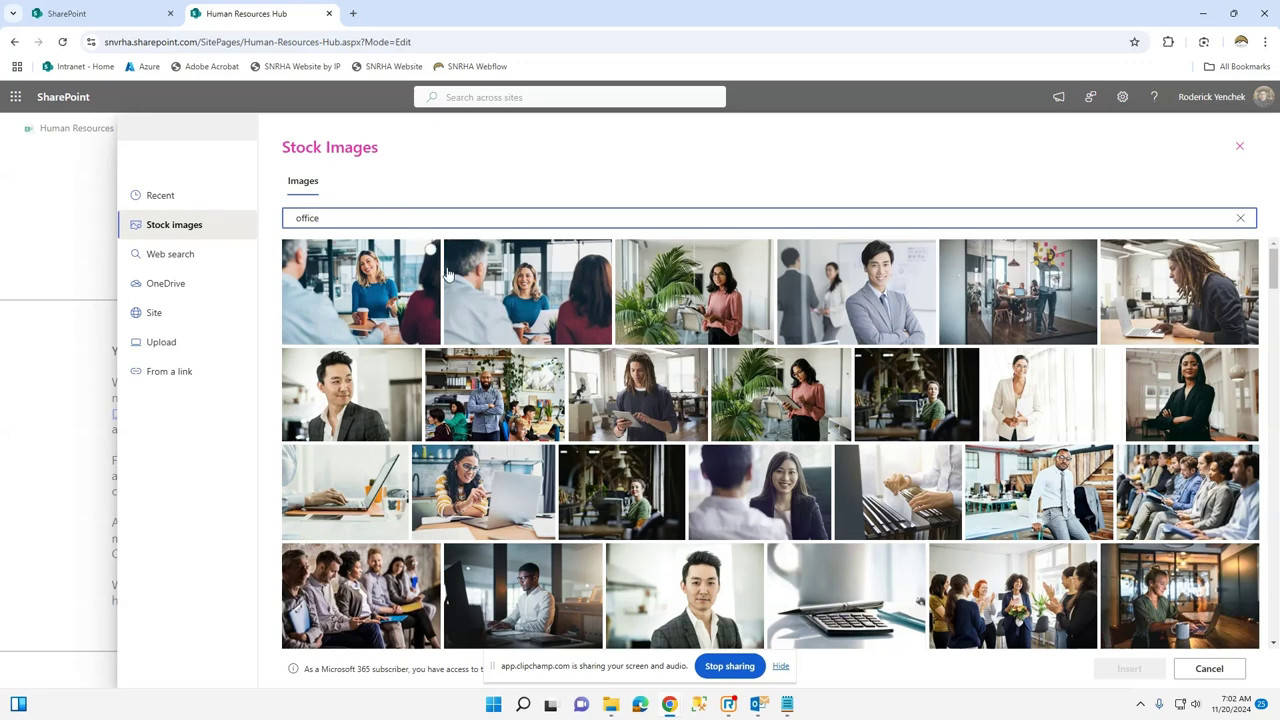
{"action": "left_click", "coordinate": [796, 313]}
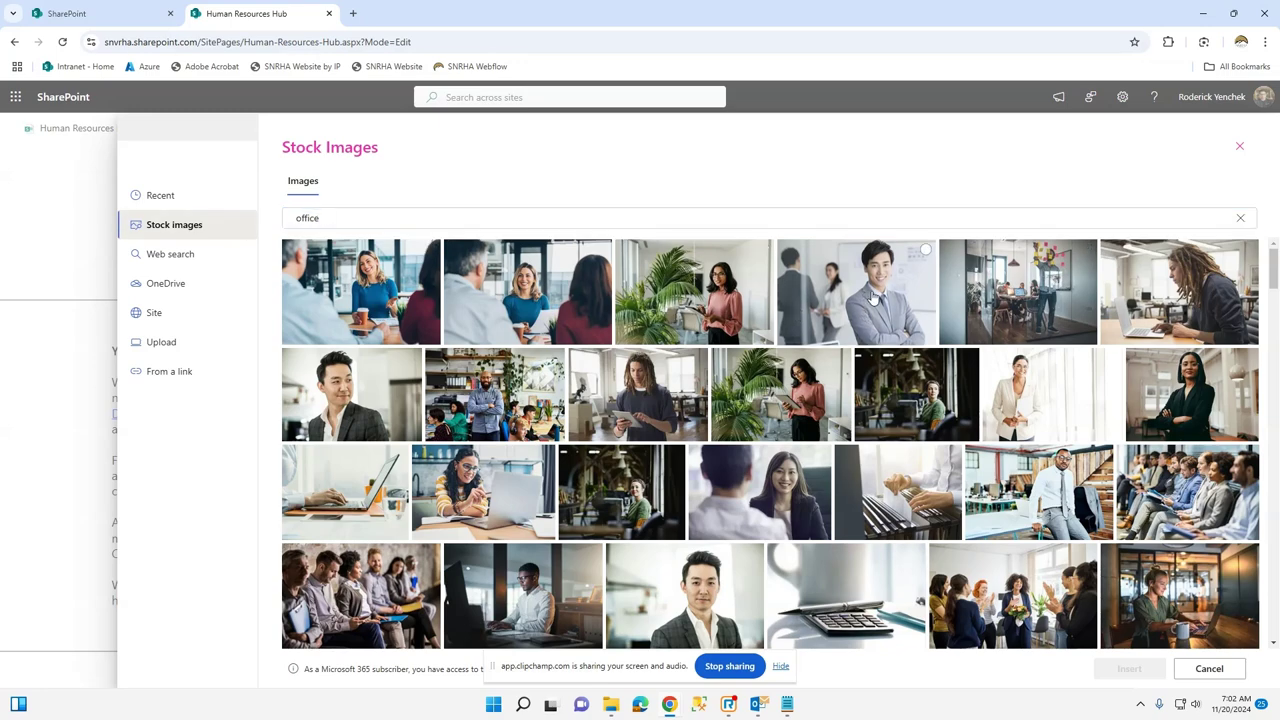
{"action": "left_click", "coordinate": [1130, 669]}
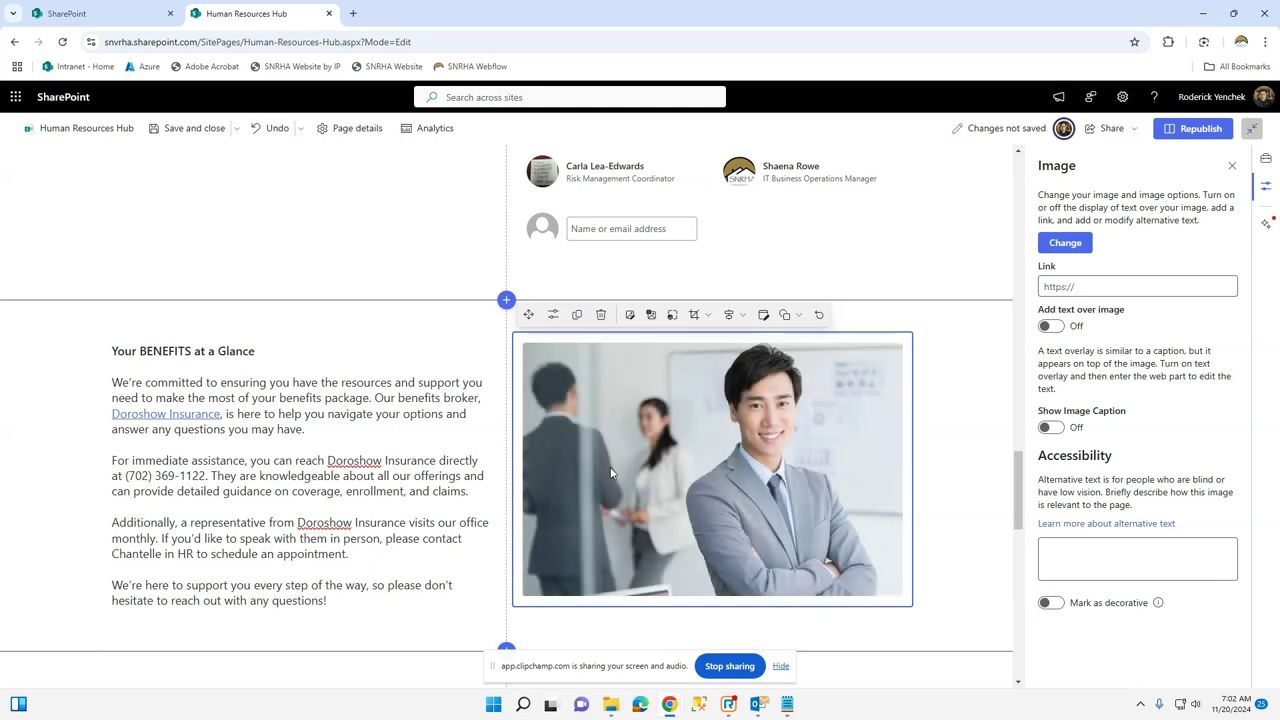
{"action": "scroll", "coordinate": [925, 481], "scroll_direction": "down", "scroll_amount": 2}
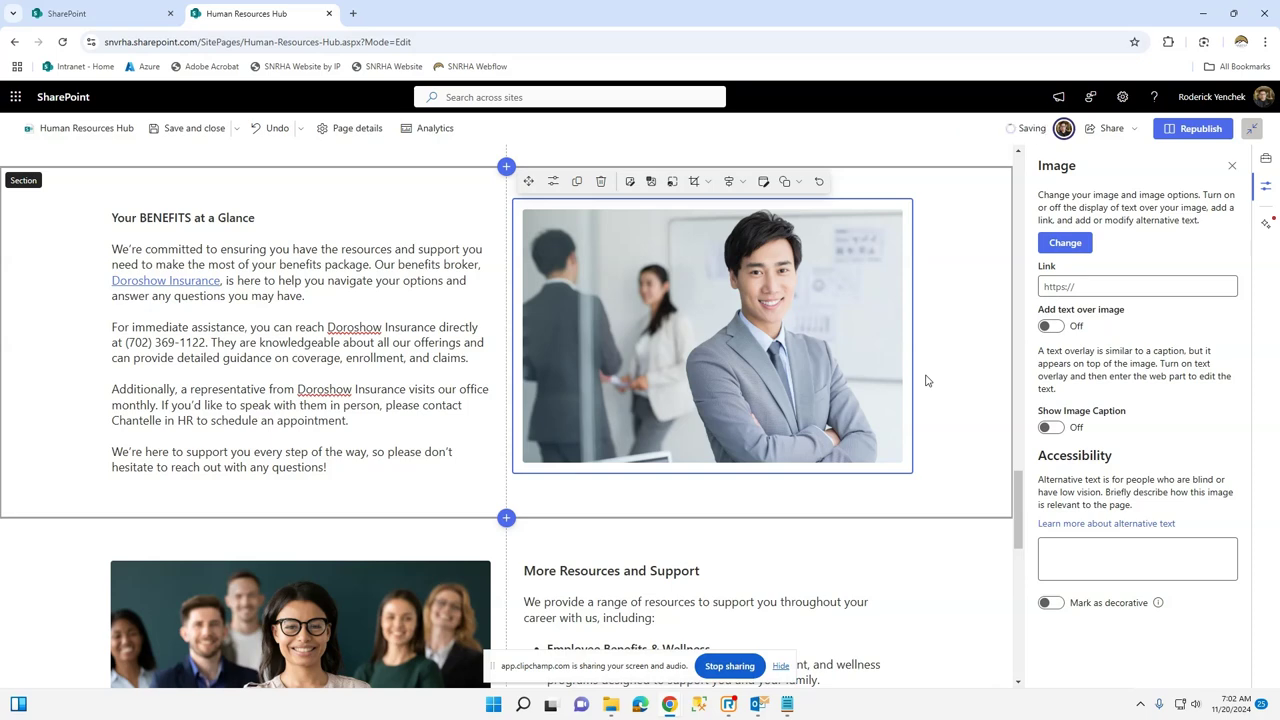
{"action": "scroll", "coordinate": [925, 380], "scroll_direction": "up", "scroll_amount": 2}
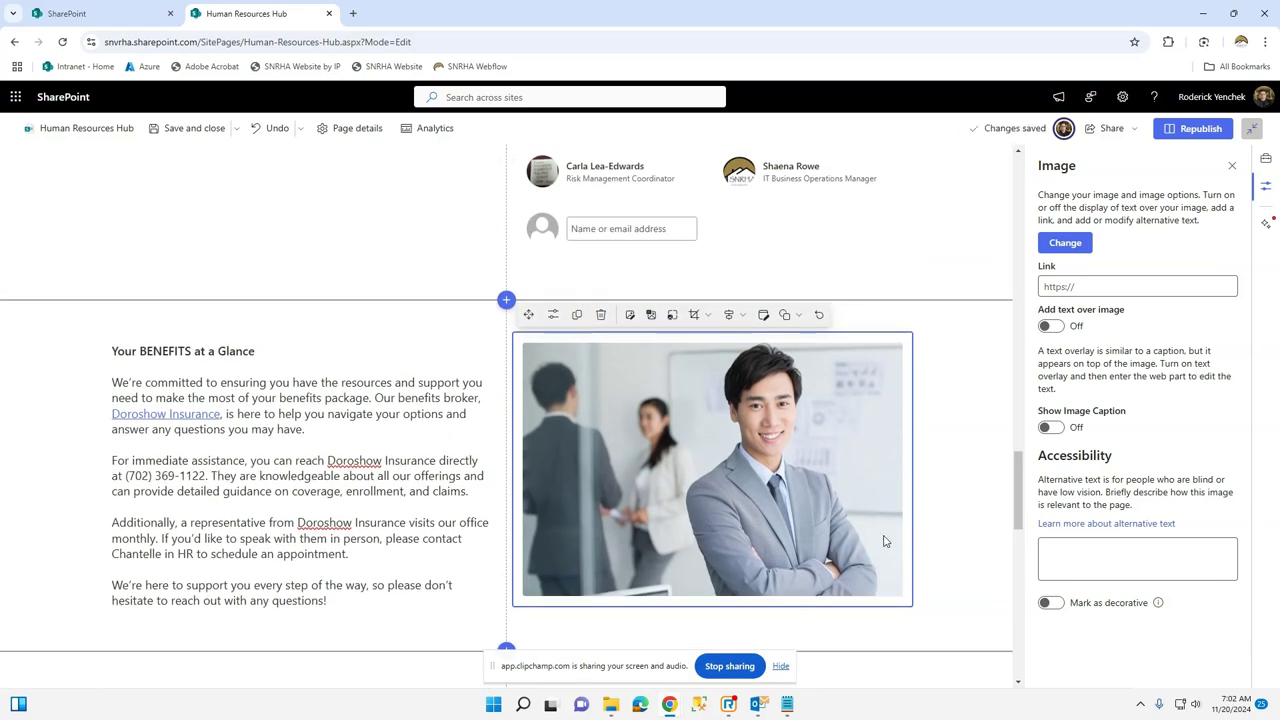
Undo the benefits image replacement and the test sentence added to the welcome text.
{"action": "left_click", "coordinate": [272, 133]}
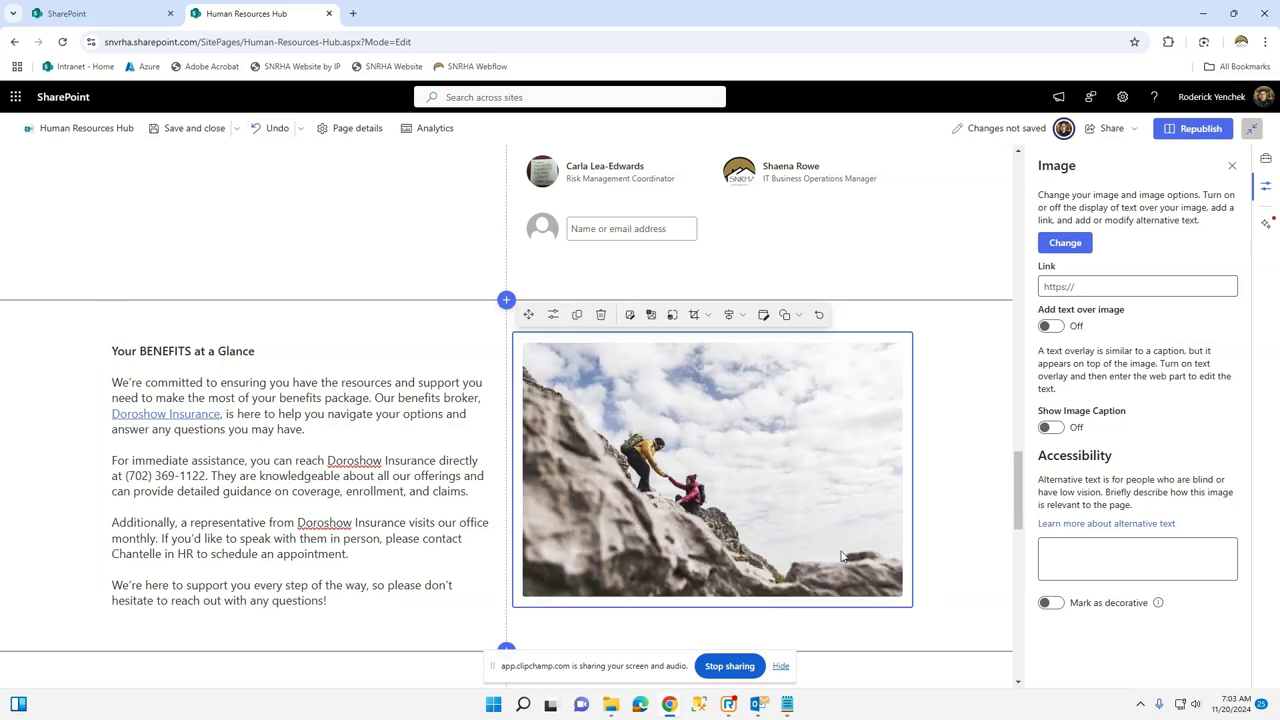
{"action": "left_click_drag", "start_coordinate": [1017, 512], "coordinate": [1037, 186]}
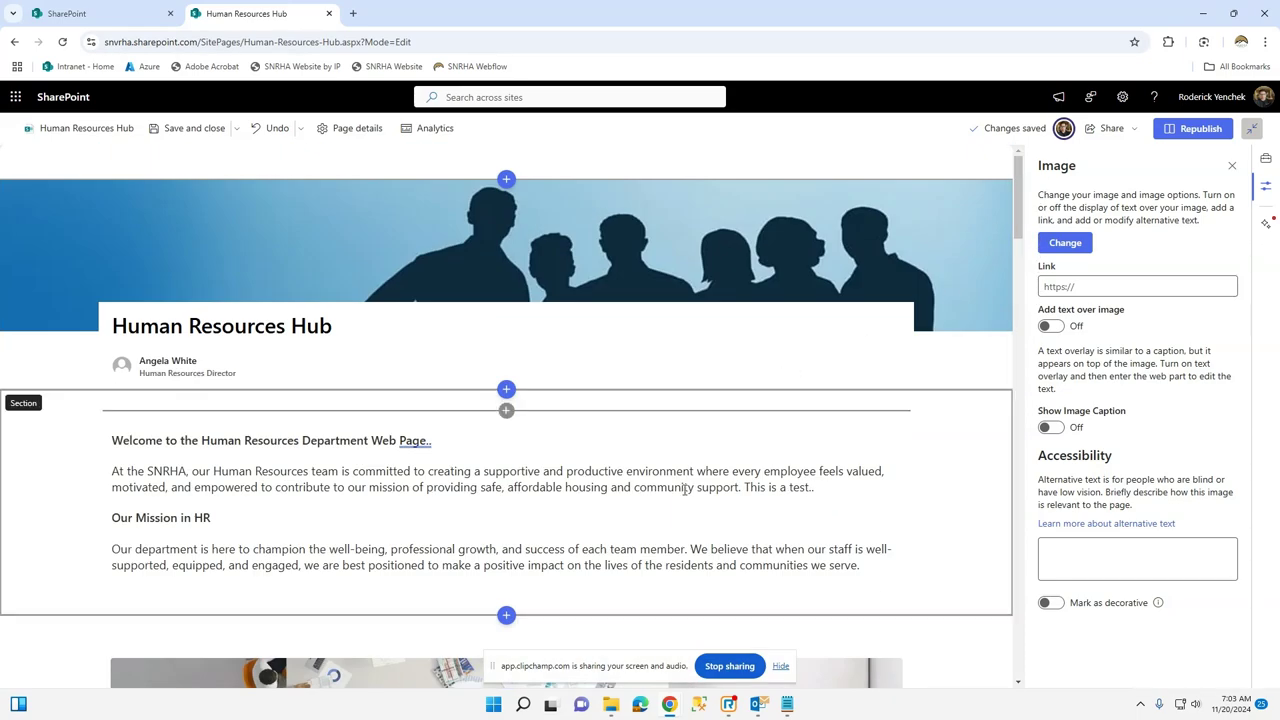
{"action": "left_click", "coordinate": [824, 488]}
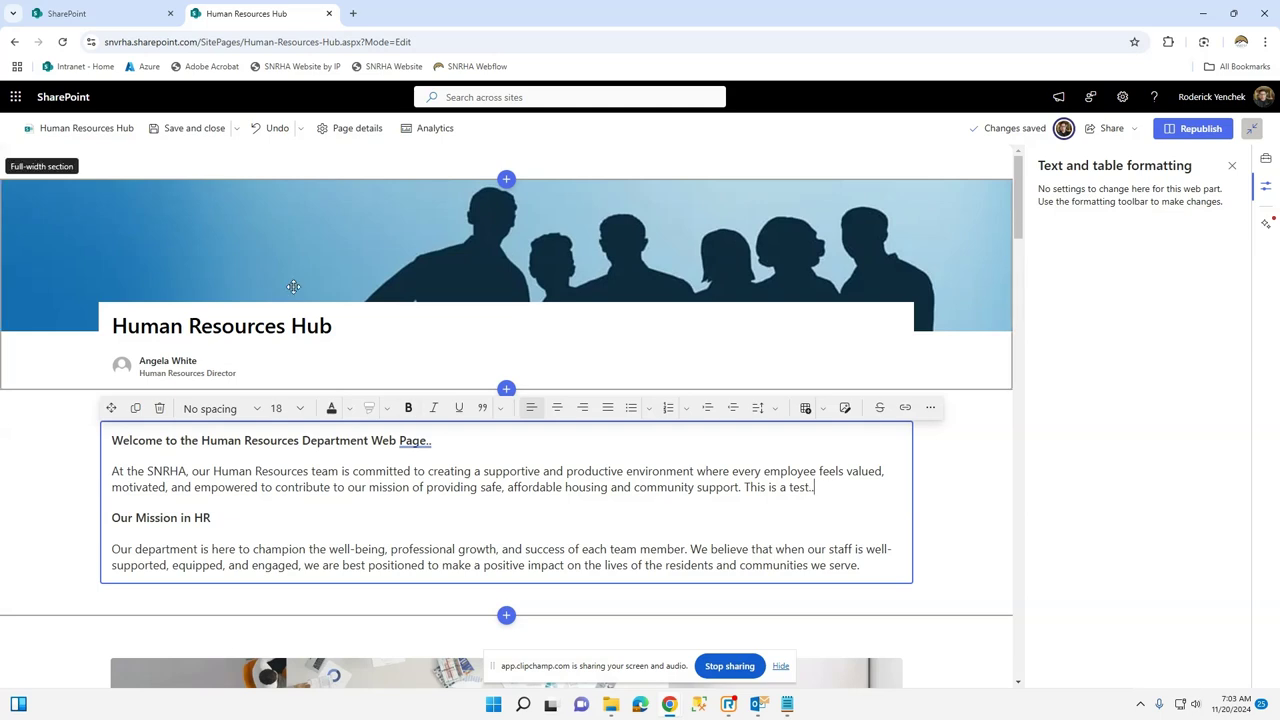
{"action": "left_click", "coordinate": [275, 131]}
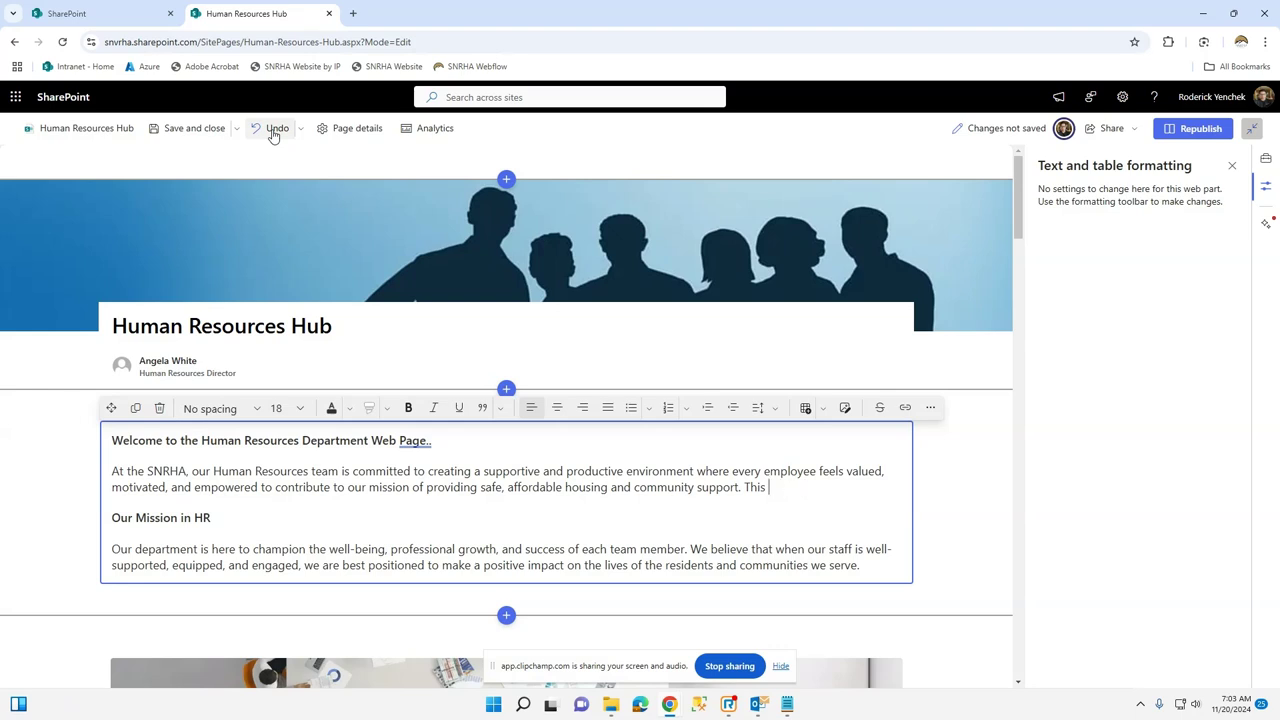
{"action": "left_click", "coordinate": [273, 135]}
{"action": "left_click", "coordinate": [273, 135]}
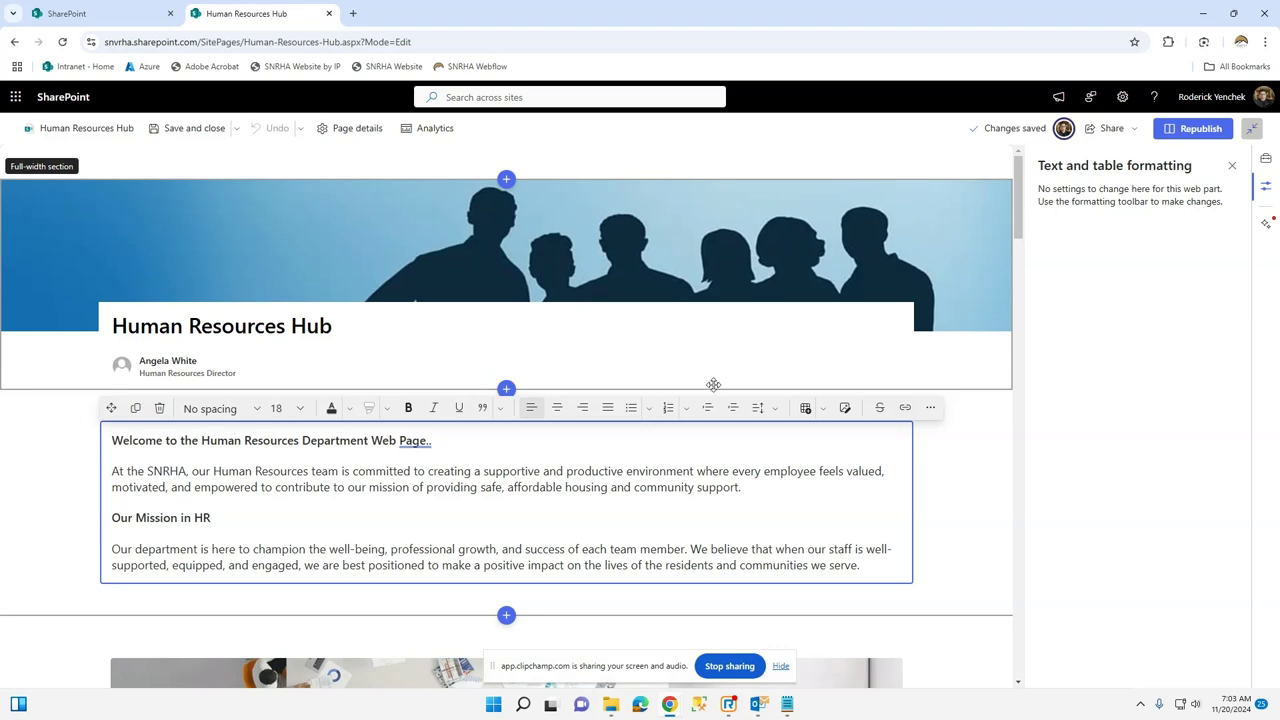
Add a two-column section between the Human Resources Hub banner and the welcome text.
{"action": "left_click", "coordinate": [608, 364]}
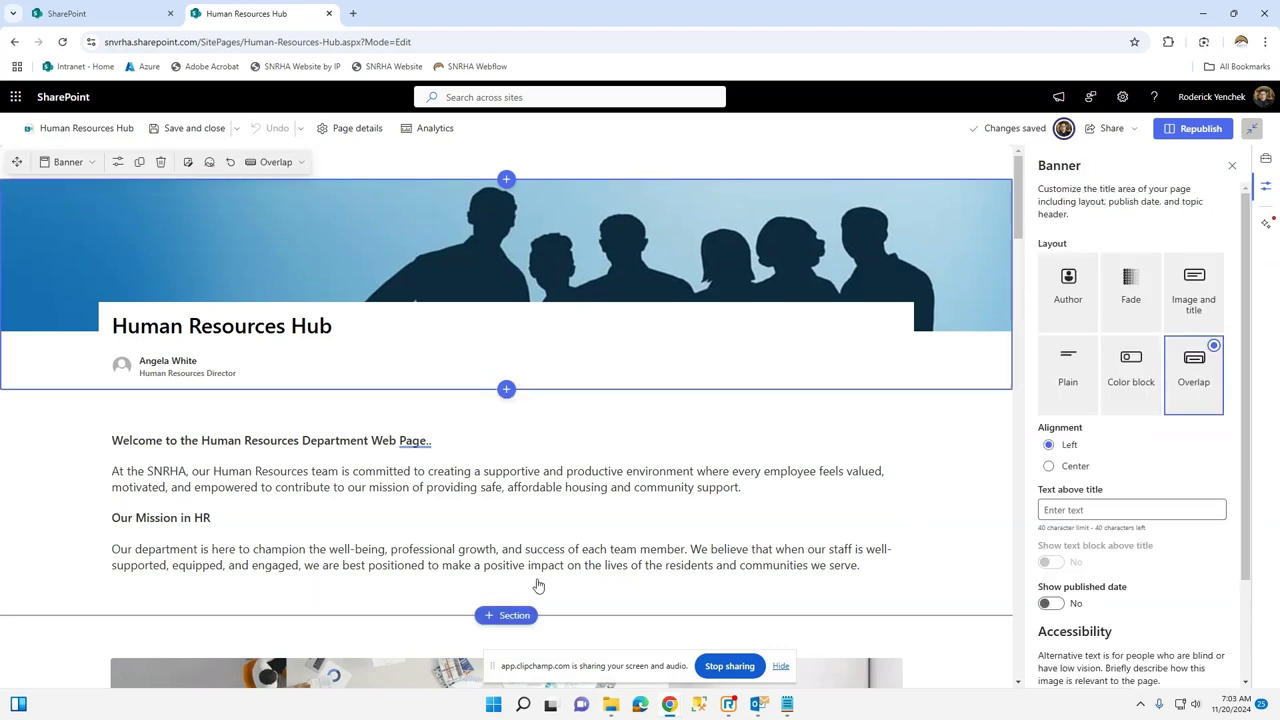
{"action": "left_click", "coordinate": [510, 392]}
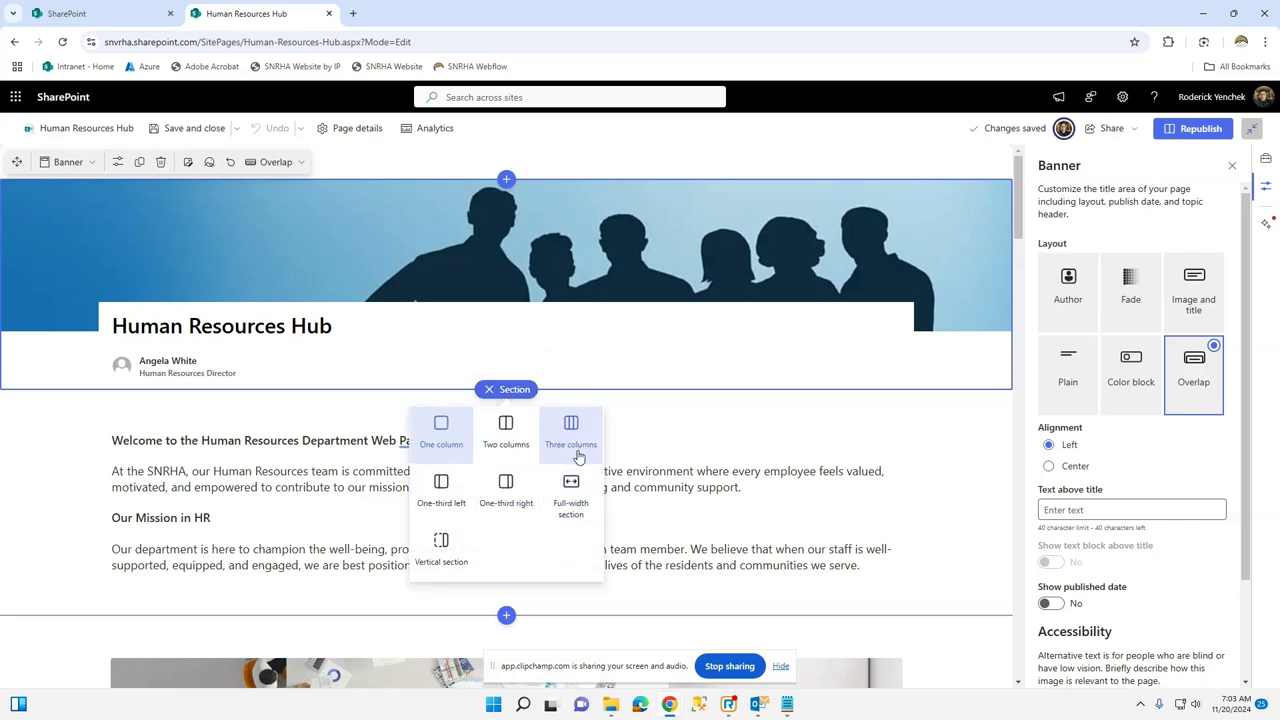
{"action": "left_click", "coordinate": [513, 441]}
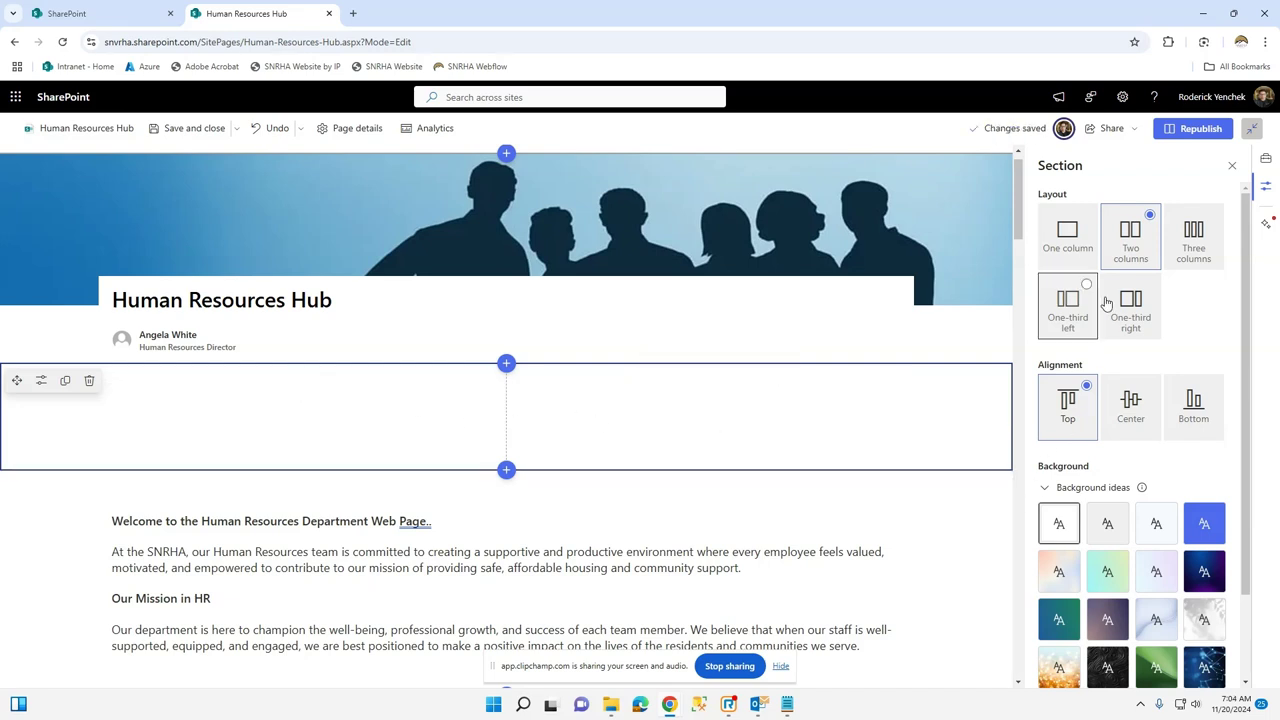
{"action": "mouse_move", "coordinate": [301, 388]}
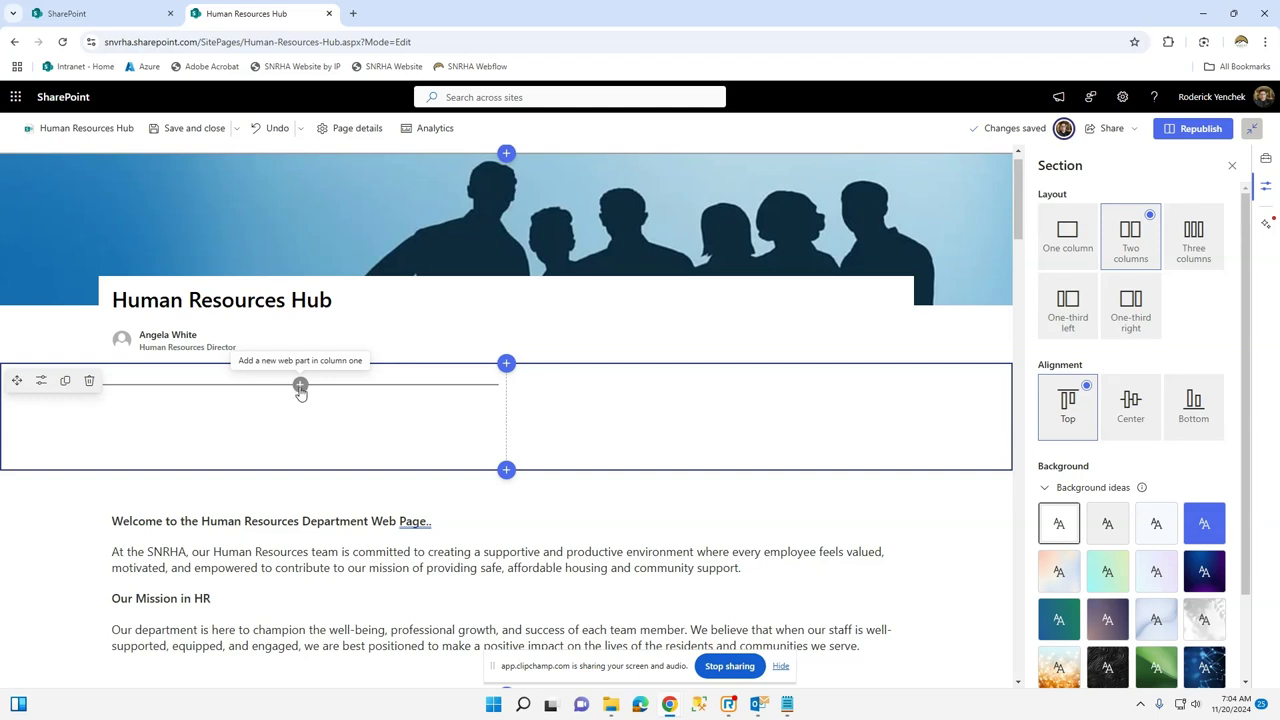
Add a text web part in column one reading "Quote of the Day" and "We choose our joys and sorrows long before we experience them.".
{"action": "left_click", "coordinate": [300, 386]}
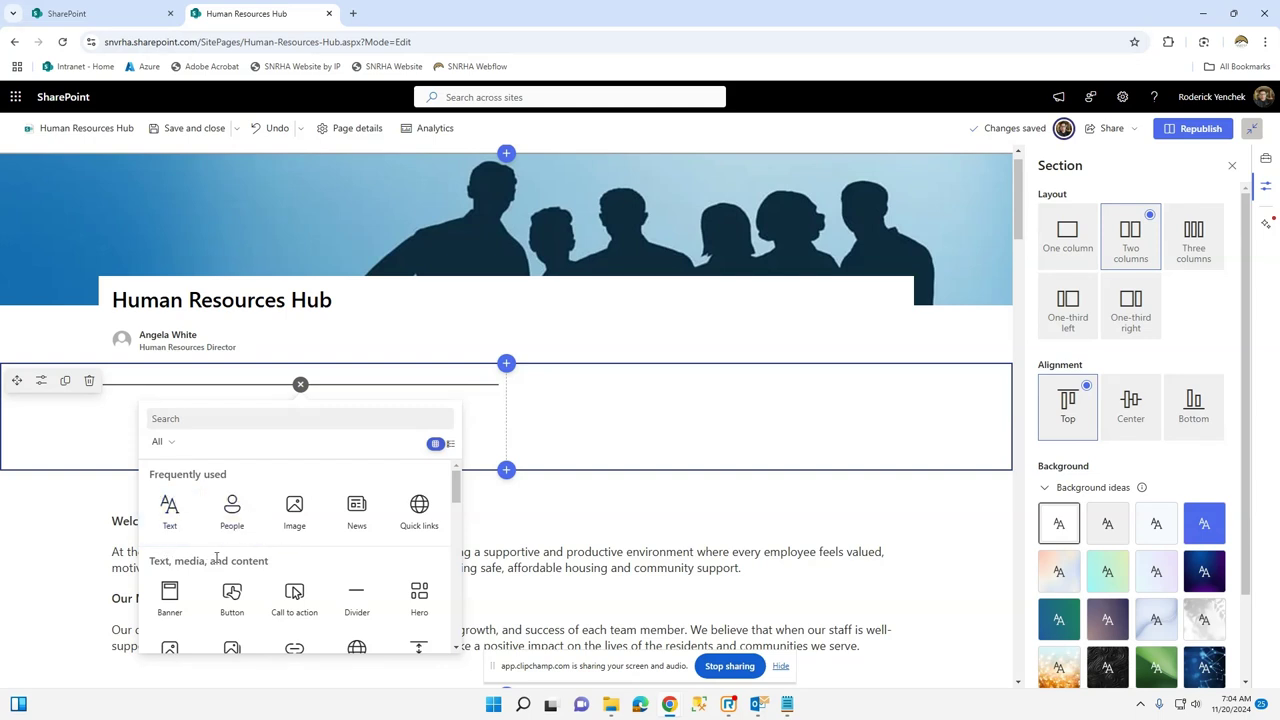
{"action": "left_click", "coordinate": [181, 517]}
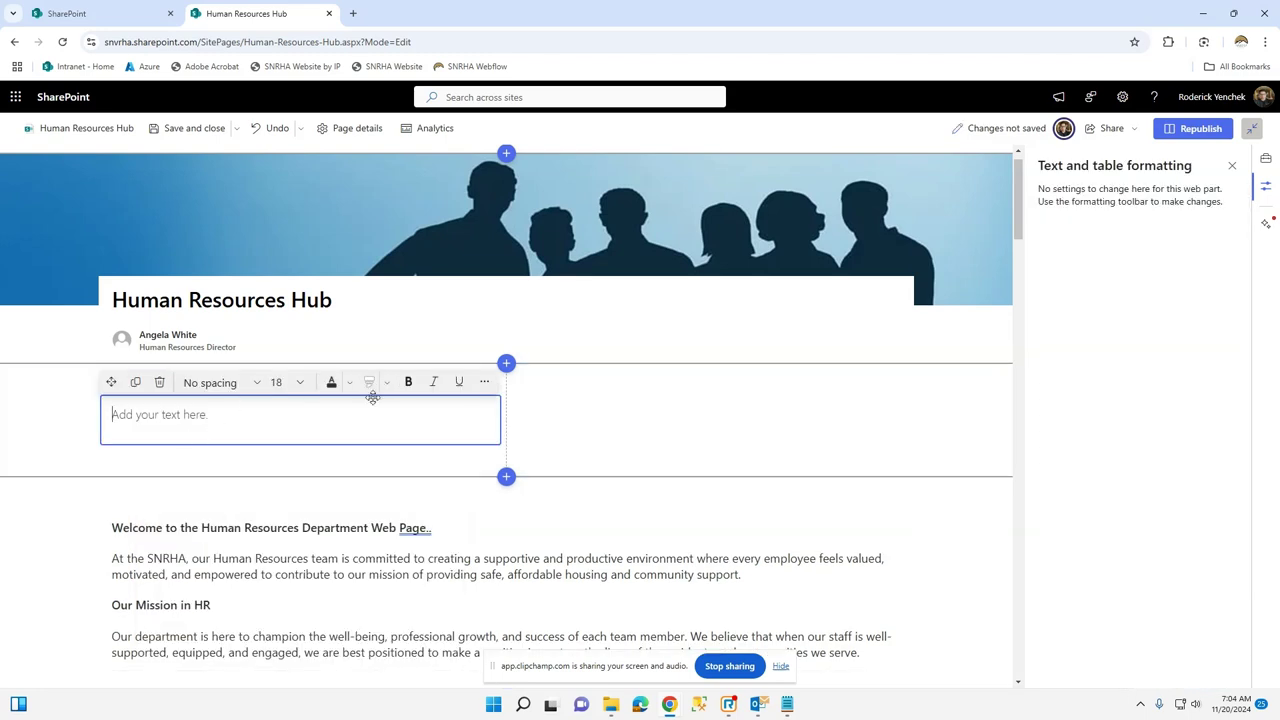
{"action": "type", "text": "Quote of the Day"}
{"action": "key", "text": "Return"}
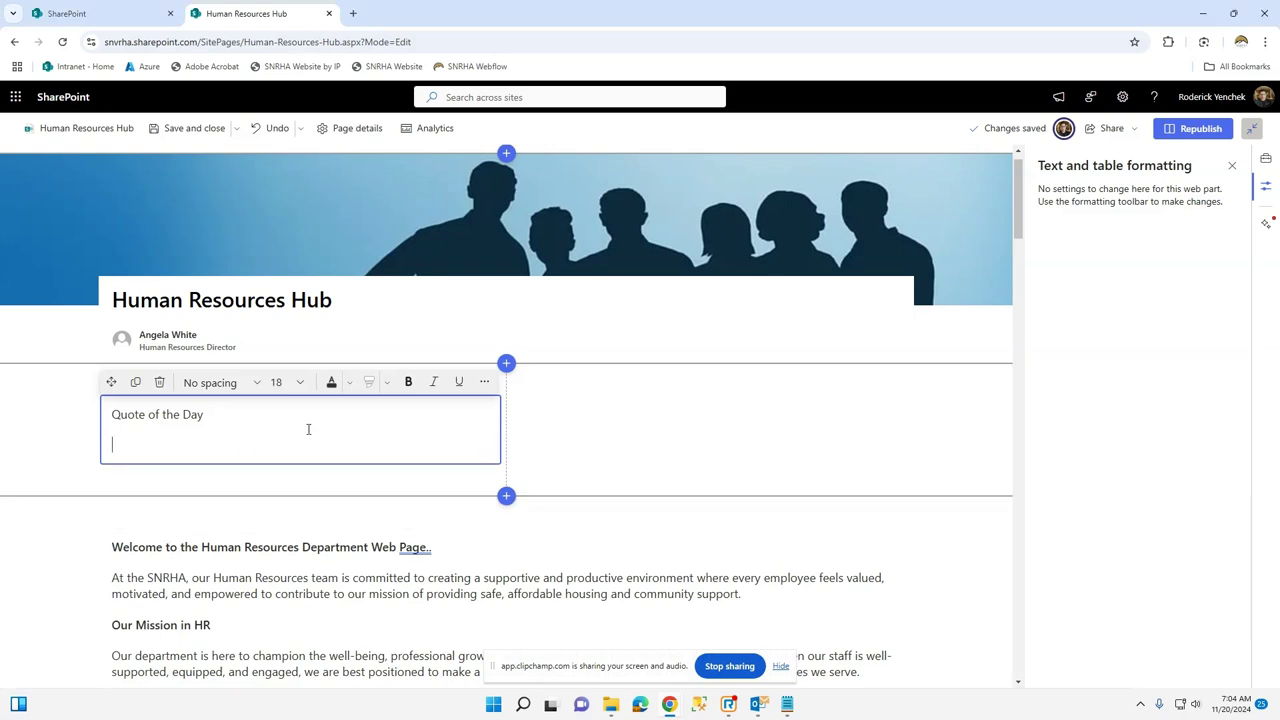
{"action": "type", "text": "We choose our joys and sorrows long before we experience them."}
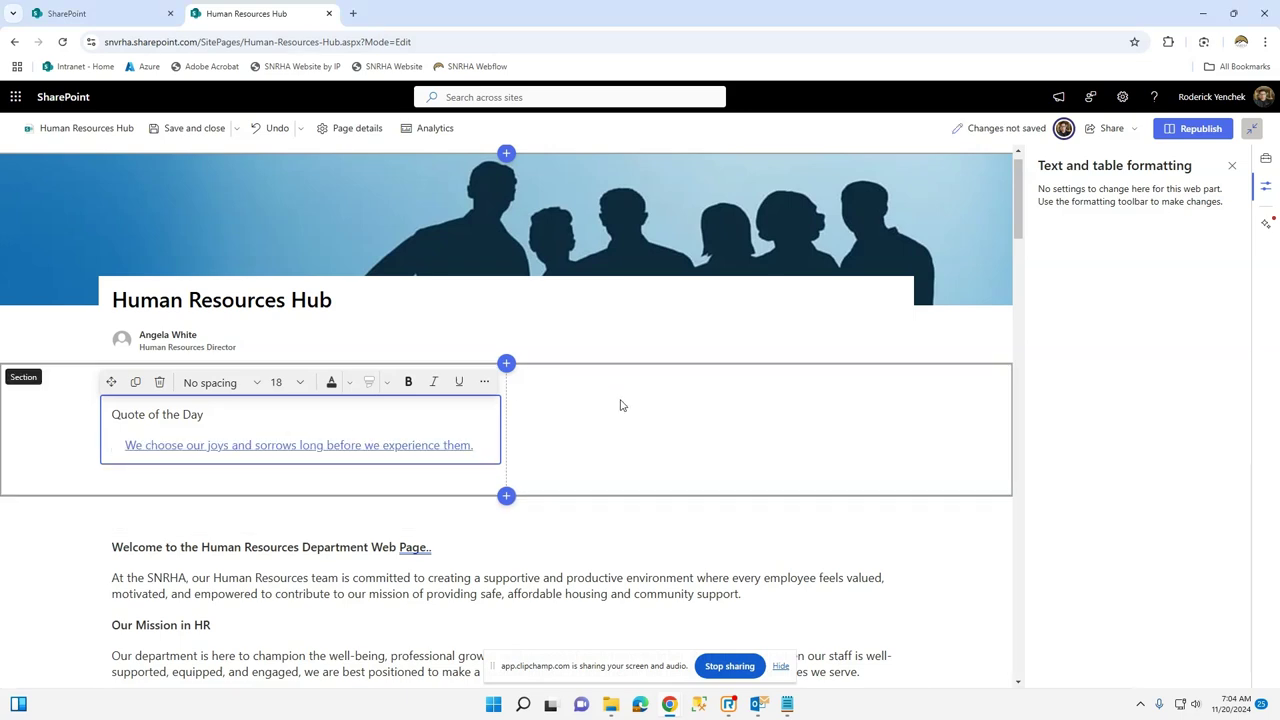
Make the "Quote of the Day" heading bold.
{"action": "left_click_drag", "start_coordinate": [217, 414], "coordinate": [104, 414]}
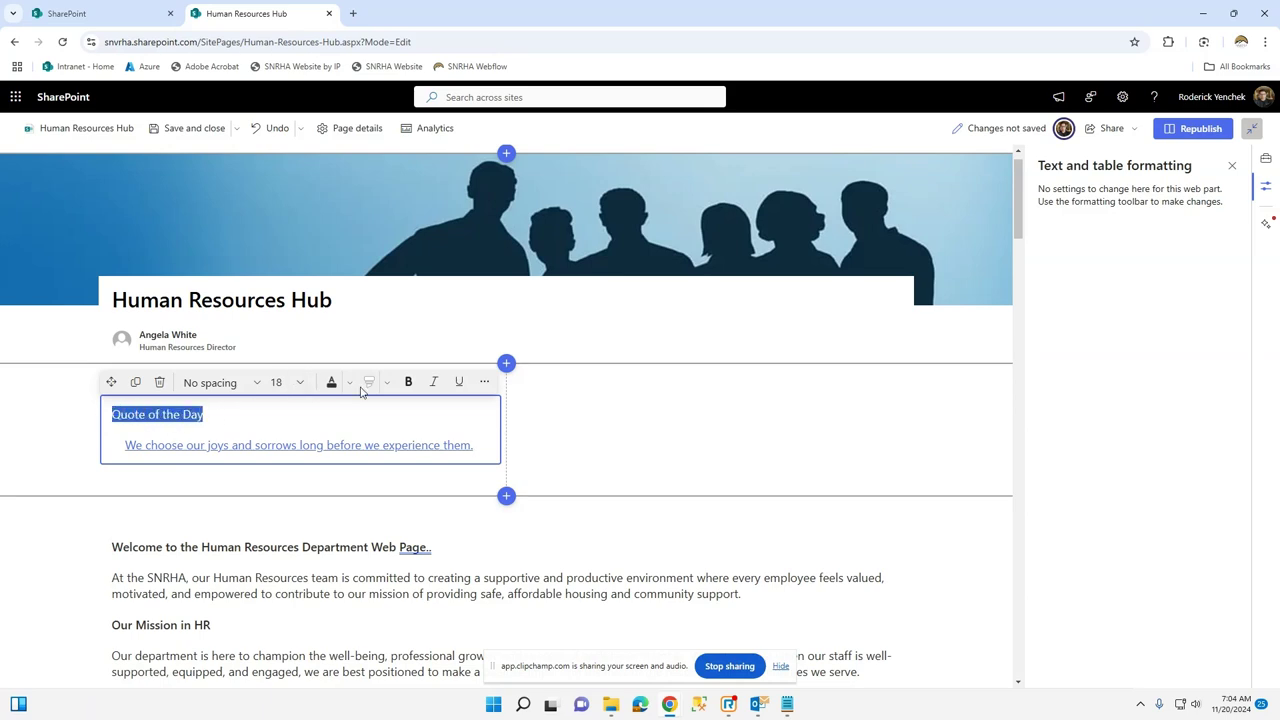
{"action": "left_click", "coordinate": [407, 385]}
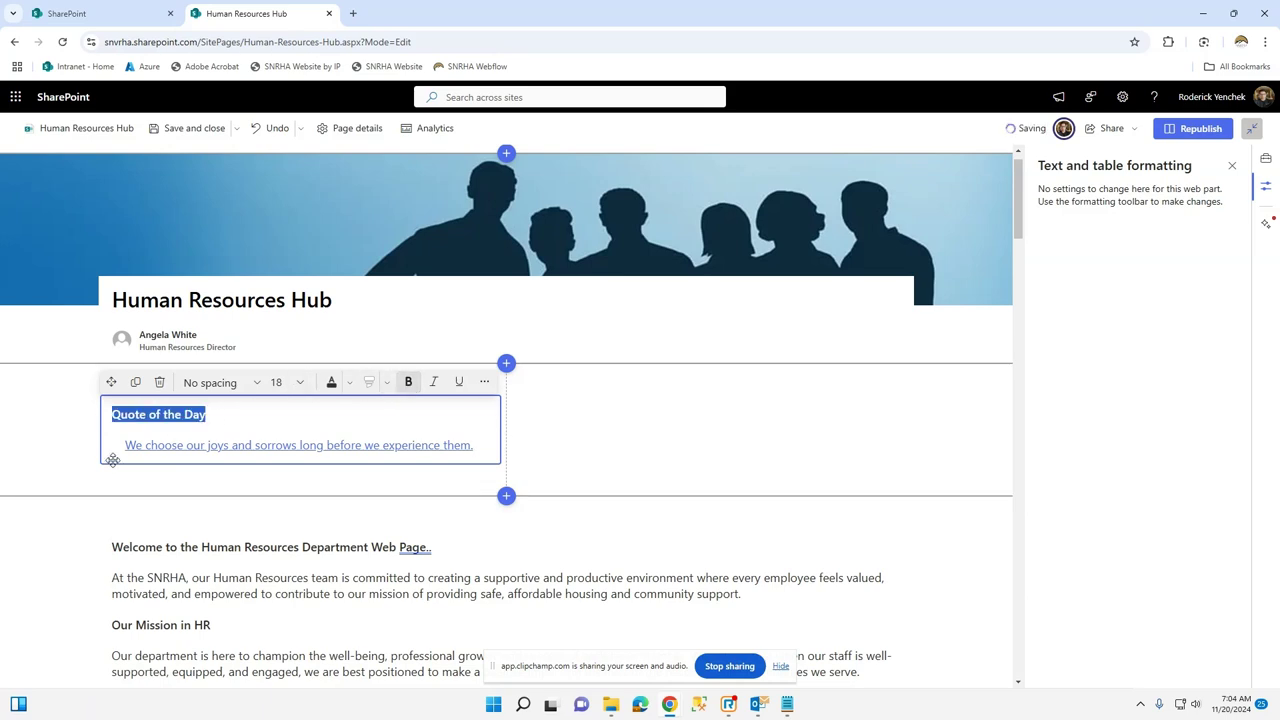
{"action": "left_click", "coordinate": [727, 408]}
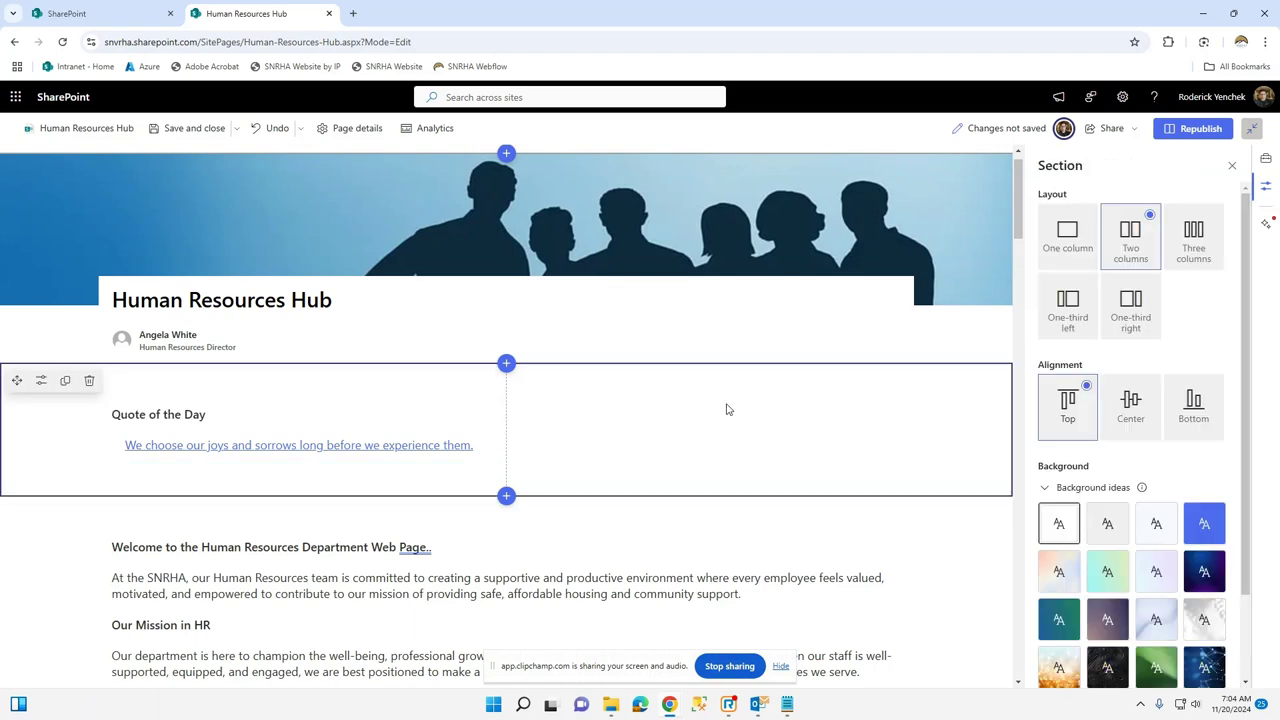
Insert a stock image in column two by searching "staff", choosing the smiling woman with glasses at a meeting table.
{"action": "mouse_move", "coordinate": [740, 386]}
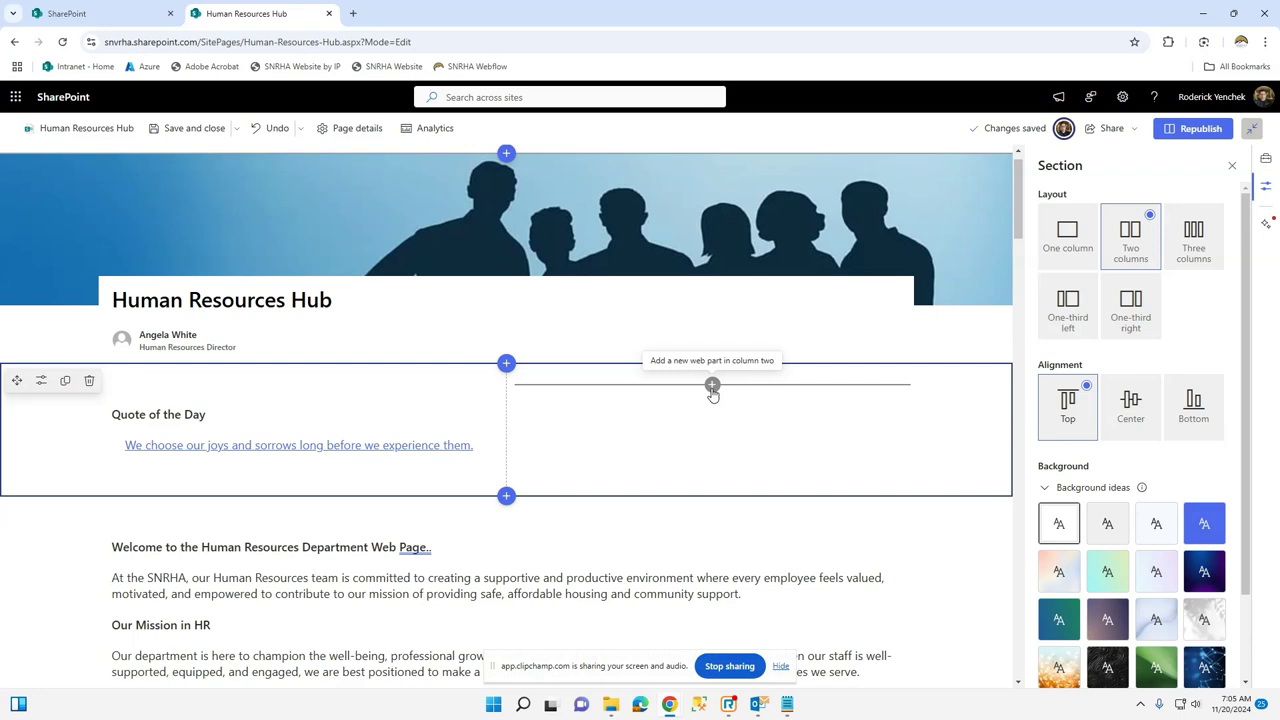
{"action": "left_click", "coordinate": [712, 386]}
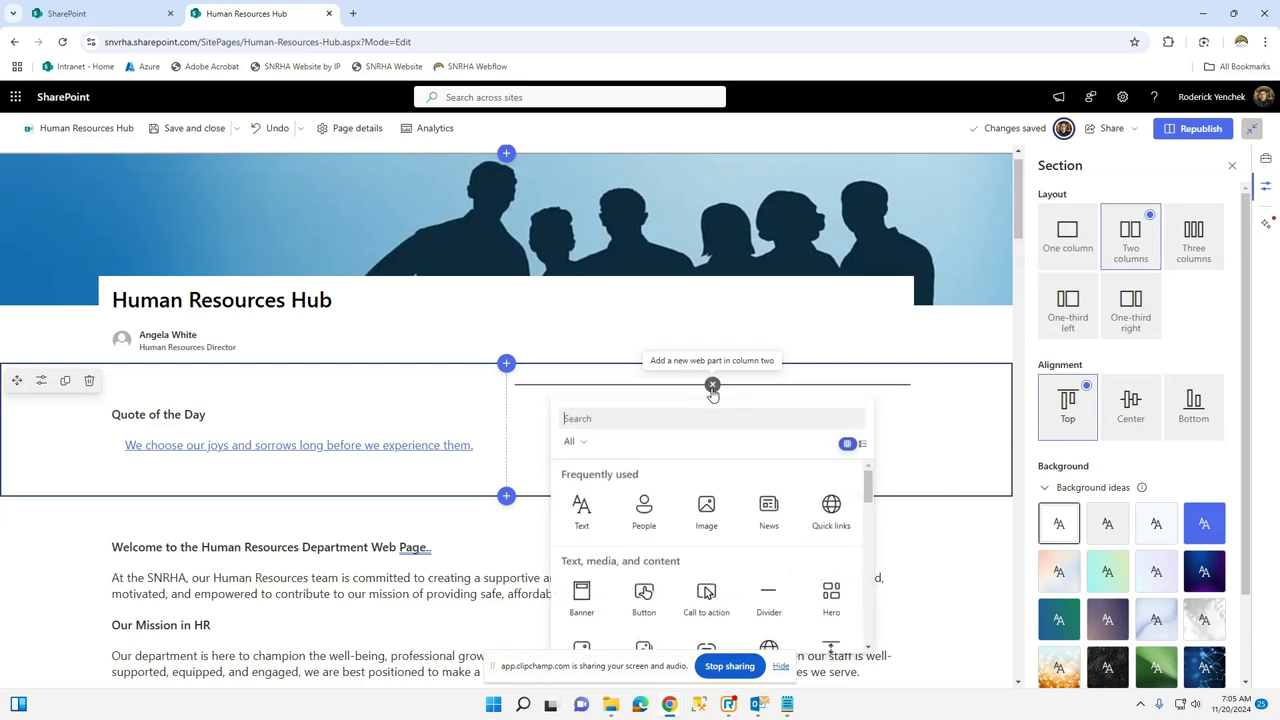
{"action": "left_click", "coordinate": [713, 517]}
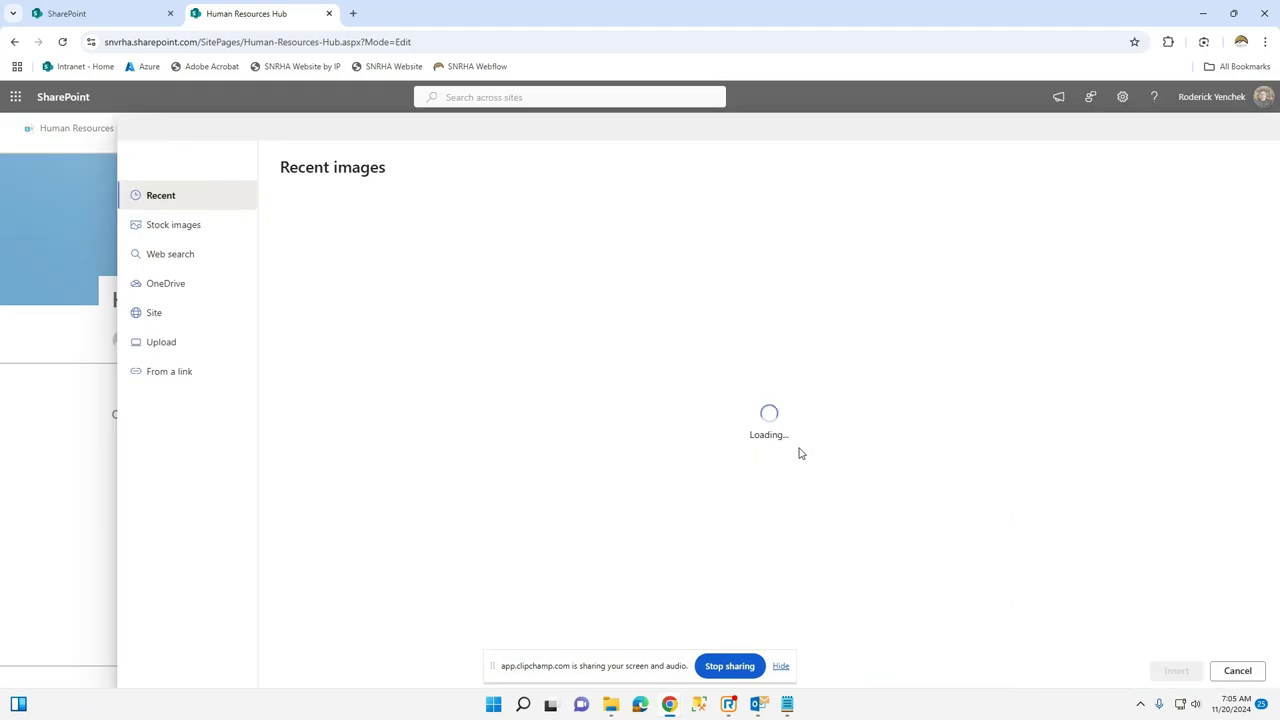
{"action": "left_click", "coordinate": [178, 230]}
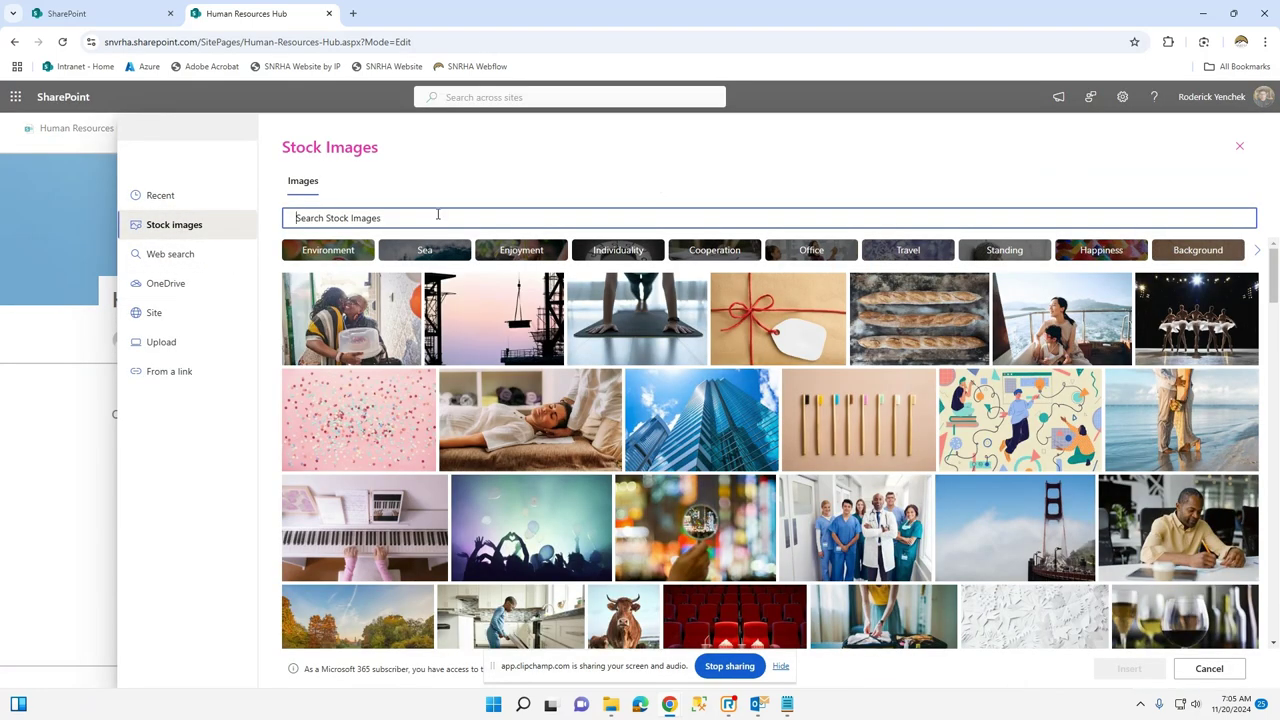
{"action": "type", "text": "staff"}
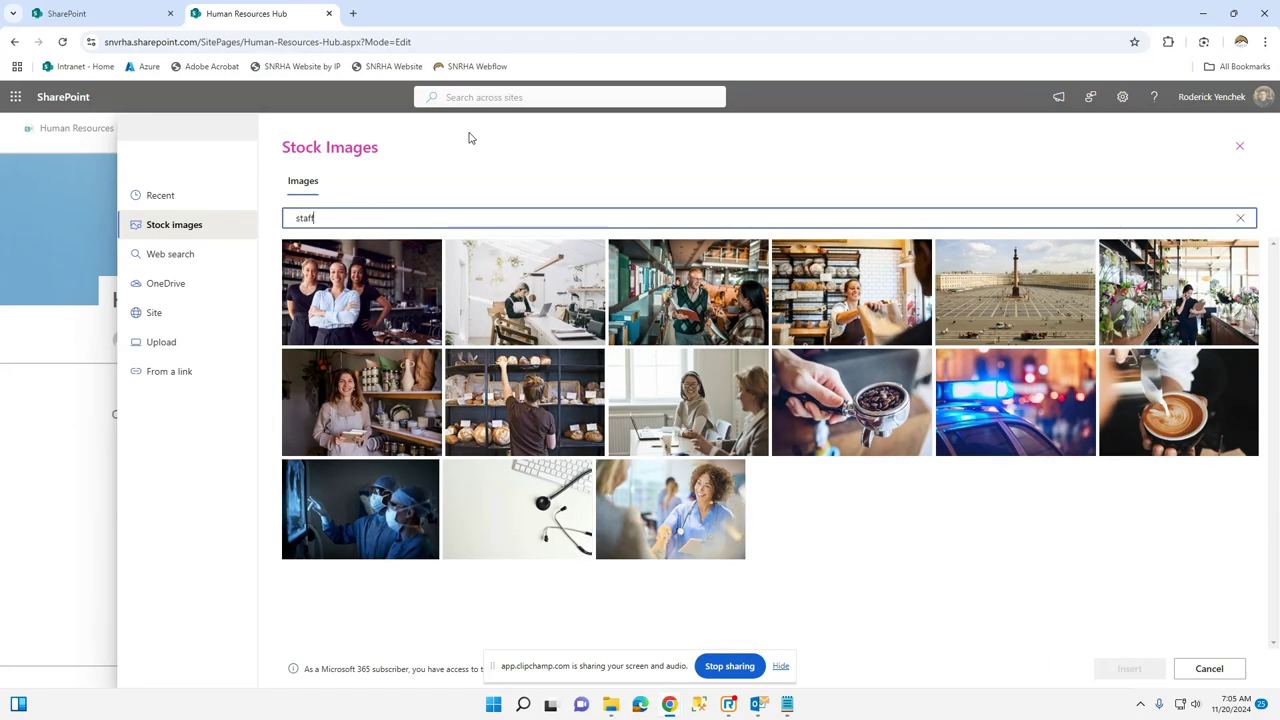
{"action": "left_click", "coordinate": [707, 414]}
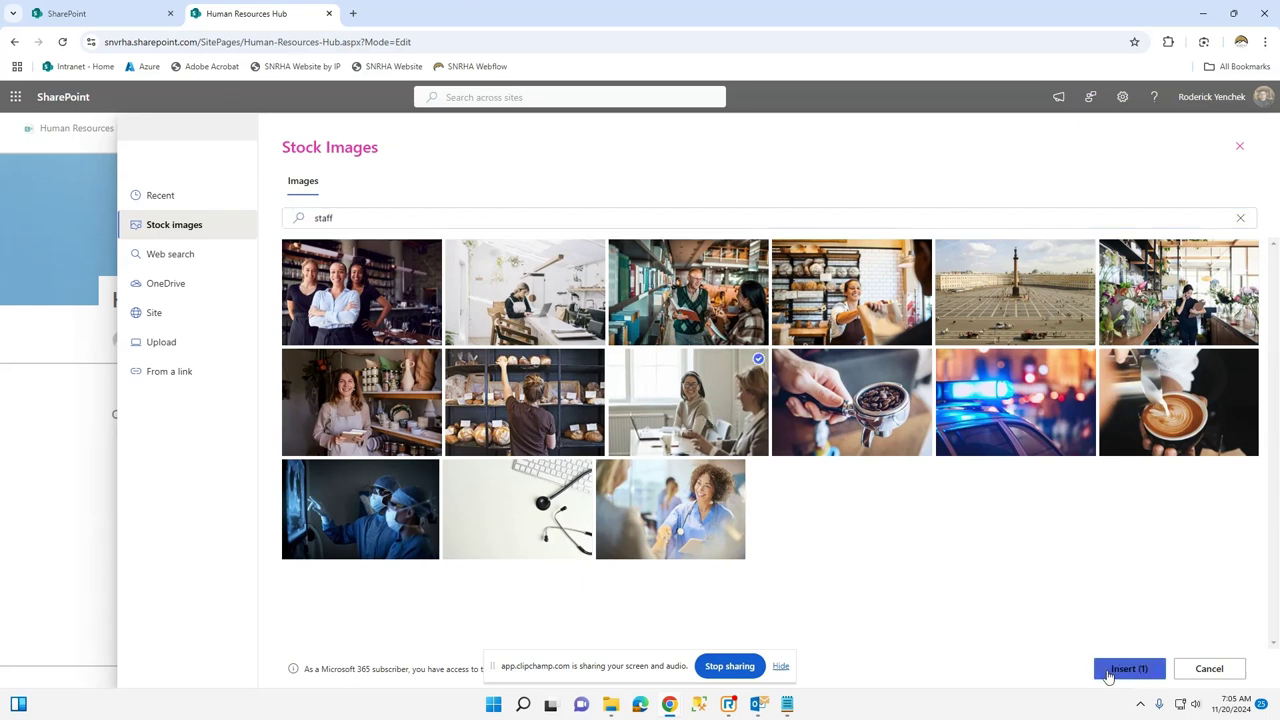
{"action": "left_click", "coordinate": [1127, 668]}
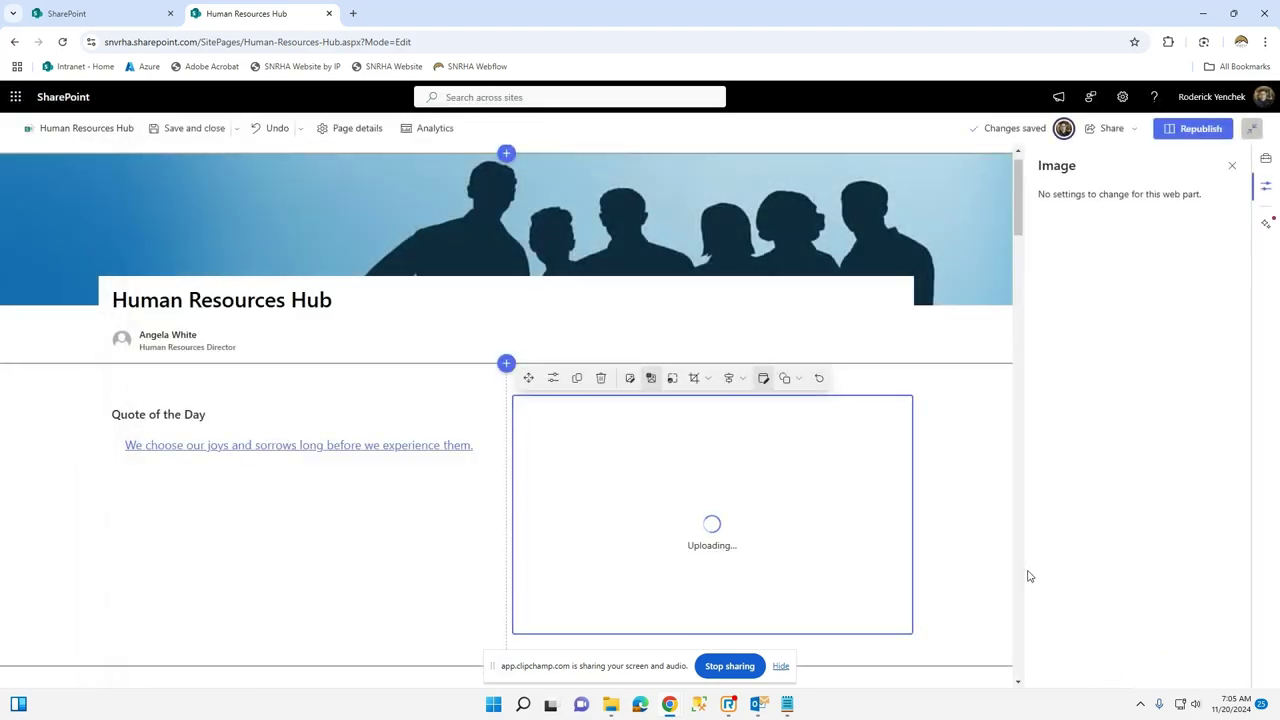
{"action": "scroll", "coordinate": [941, 494], "scroll_direction": "down", "scroll_amount": 2}
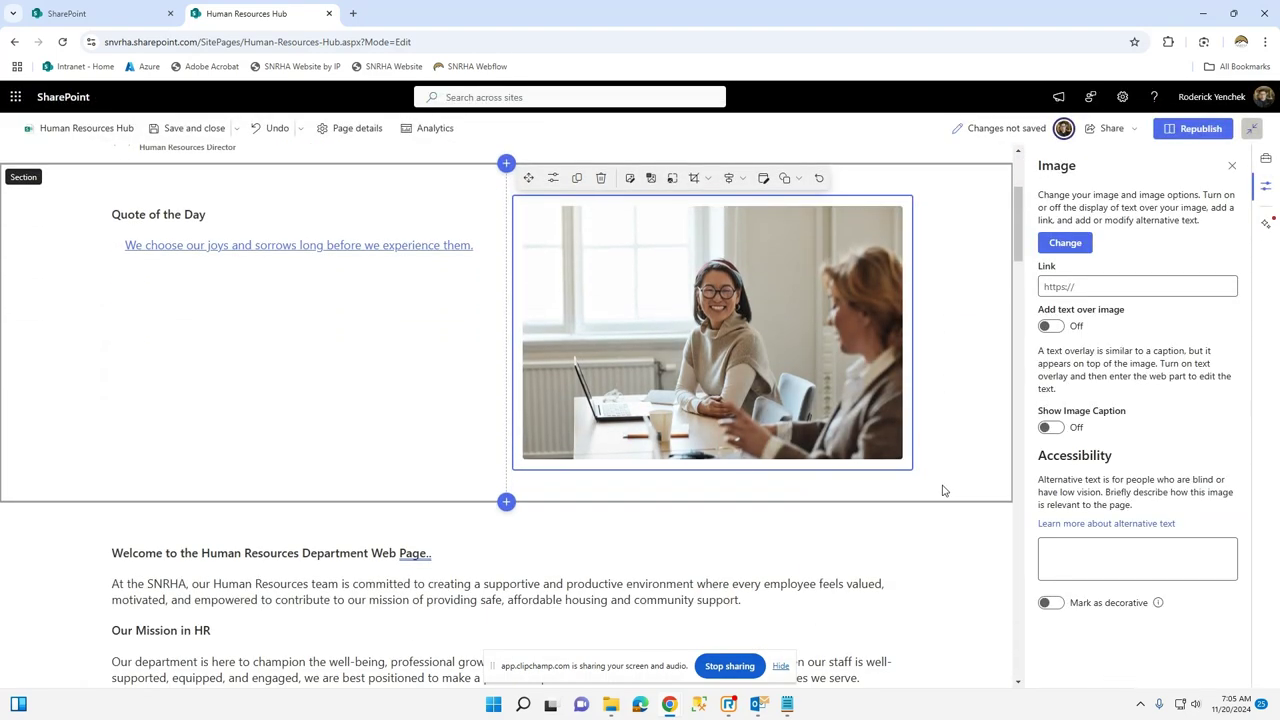
{"action": "scroll", "coordinate": [950, 410], "scroll_direction": "up", "scroll_amount": 1}
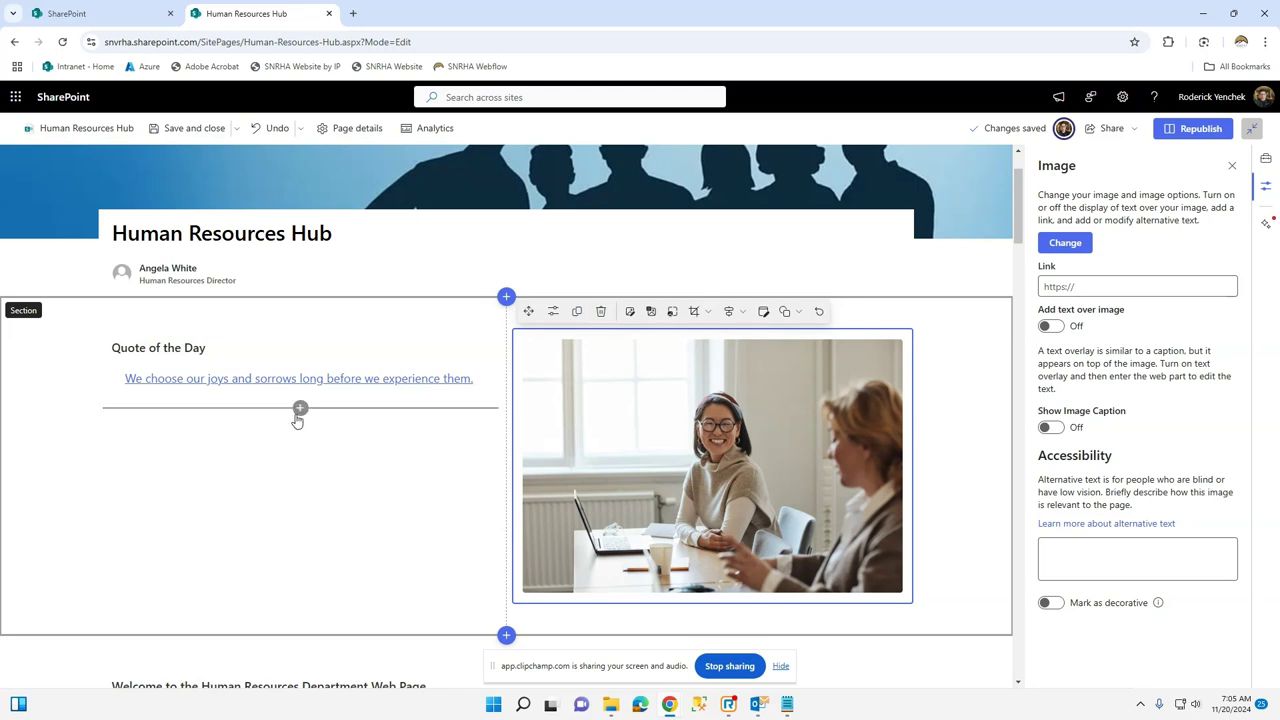
Browse the web parts available for column one below the quote, without adding any.
{"action": "left_click", "coordinate": [300, 409]}
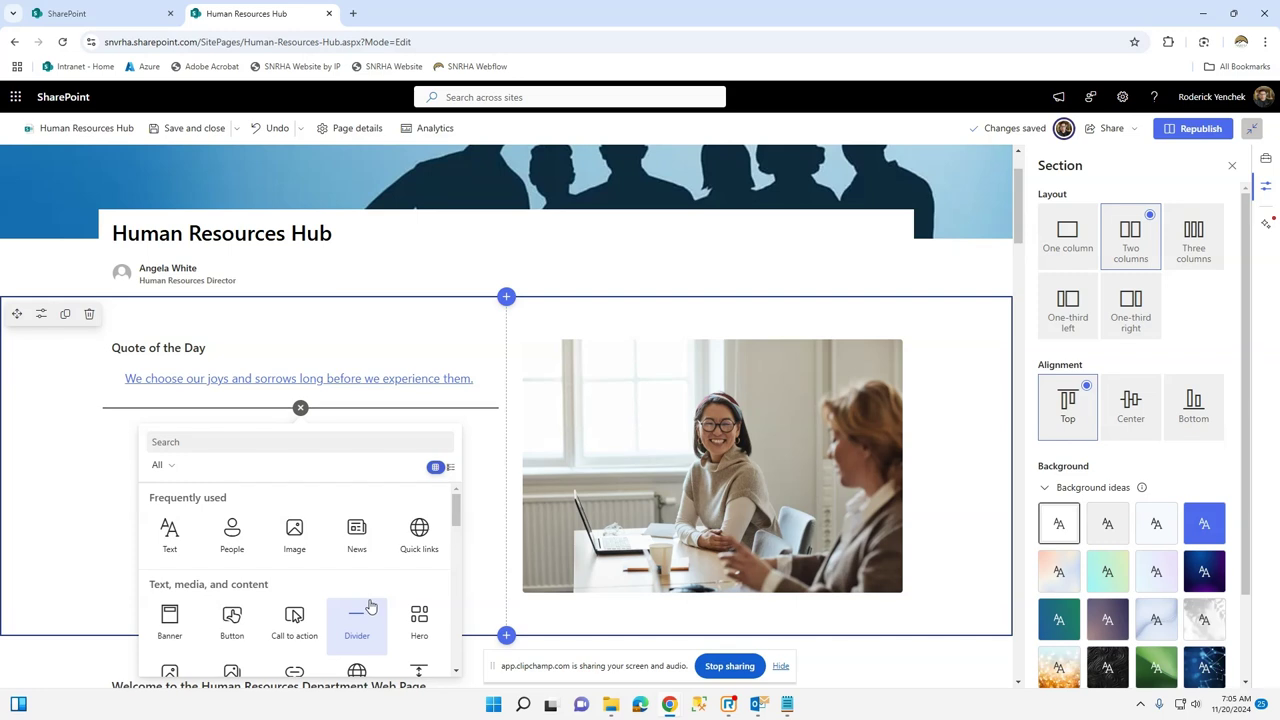
{"action": "scroll", "coordinate": [357, 615], "scroll_direction": "down", "scroll_amount": 1}
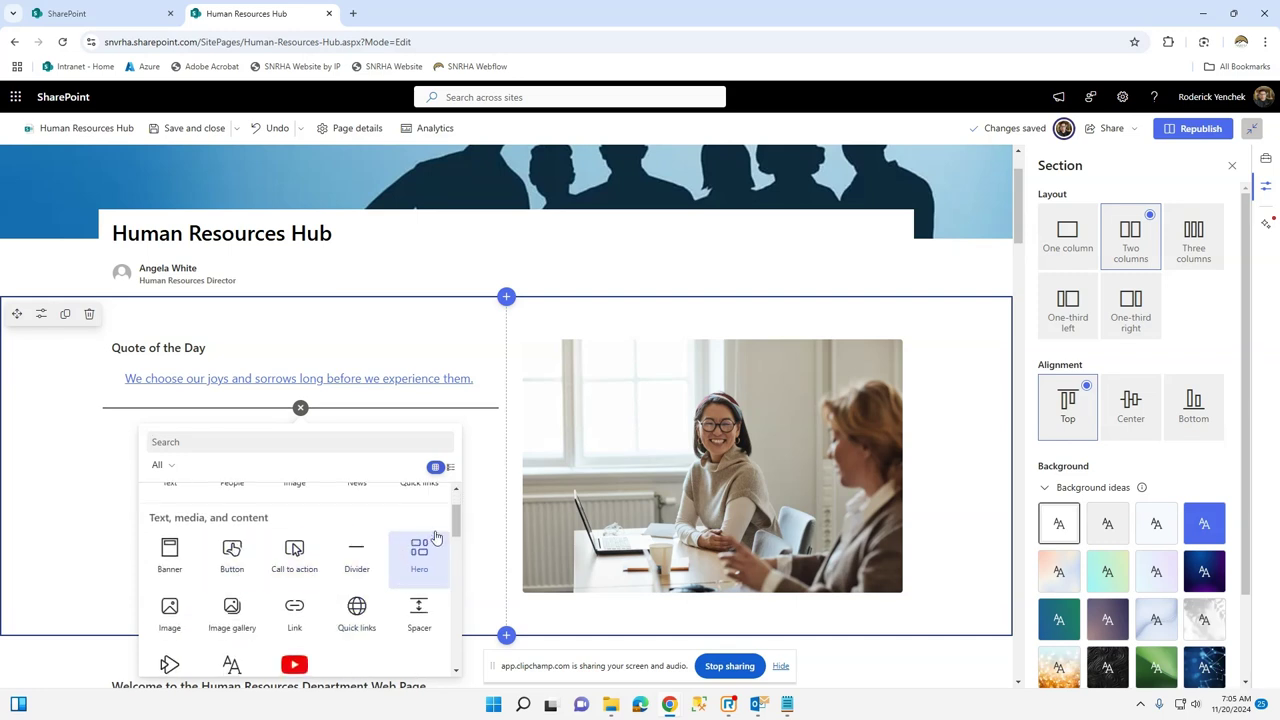
{"action": "scroll", "coordinate": [457, 533], "scroll_direction": "down", "scroll_amount": 1}
{"action": "scroll", "coordinate": [457, 533], "scroll_direction": "down", "scroll_amount": 2}
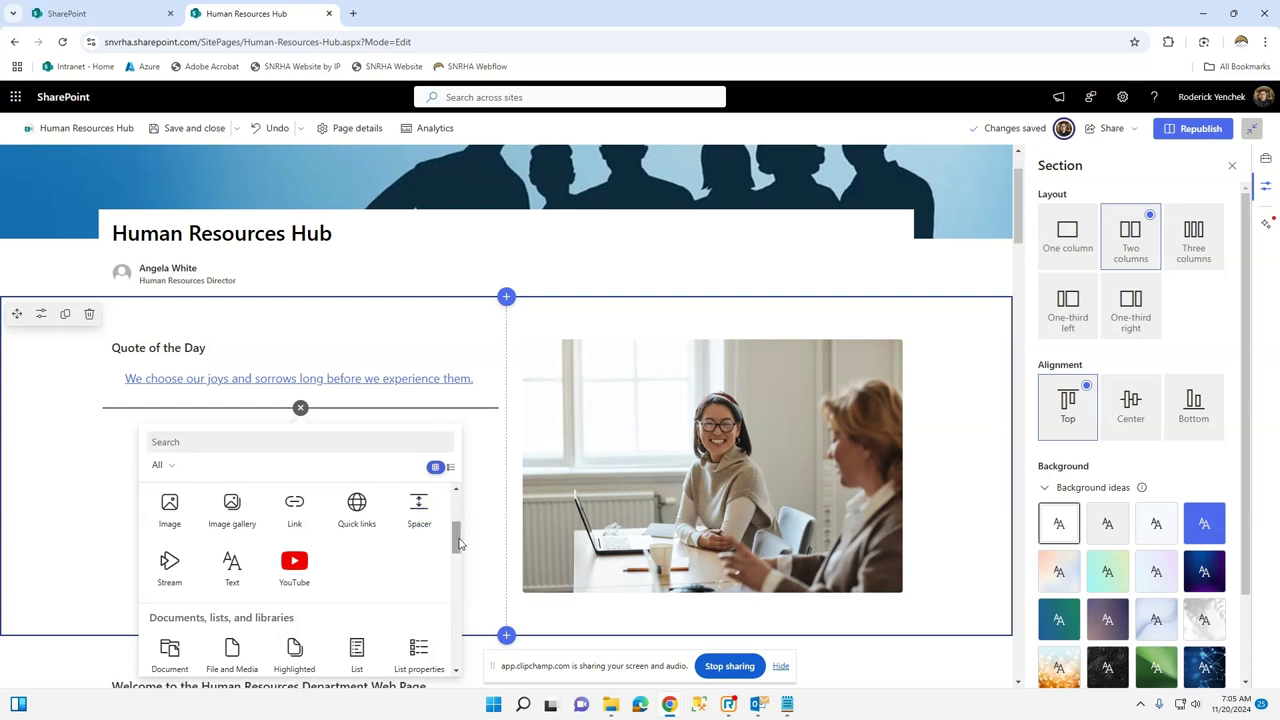
{"action": "left_click_drag", "start_coordinate": [459, 543], "coordinate": [465, 502]}
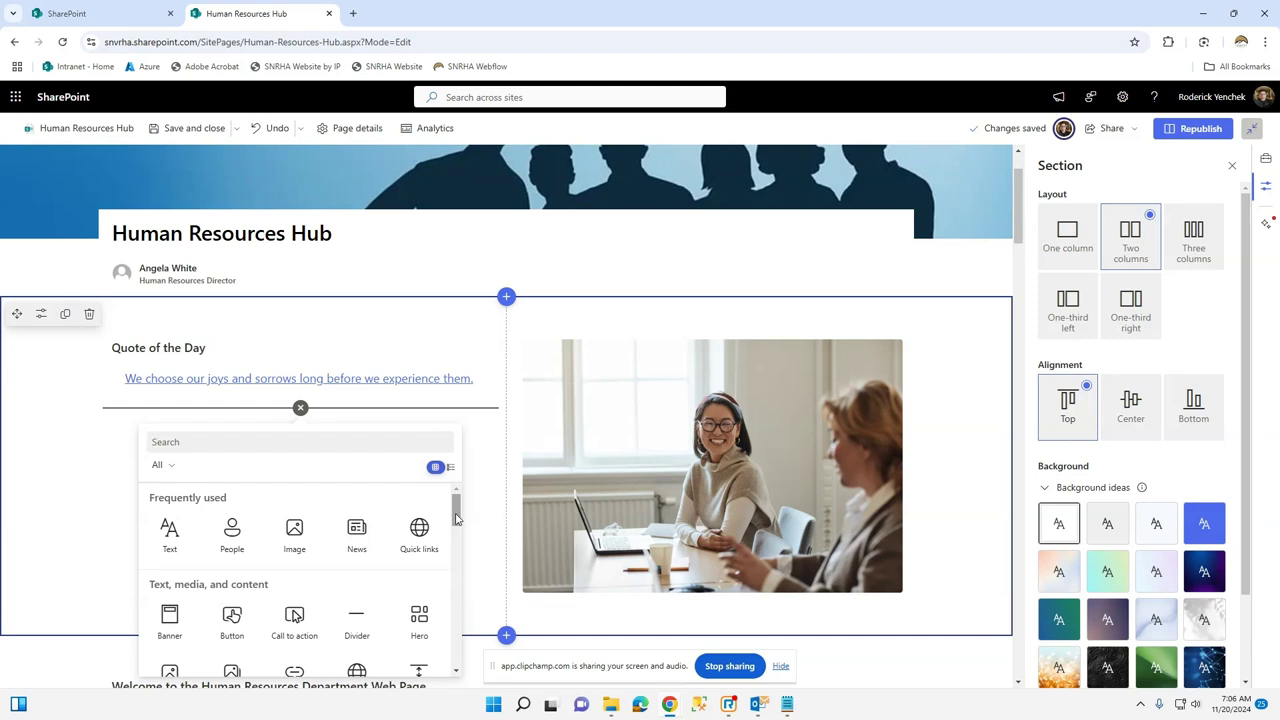
{"action": "left_click", "coordinate": [489, 457]}
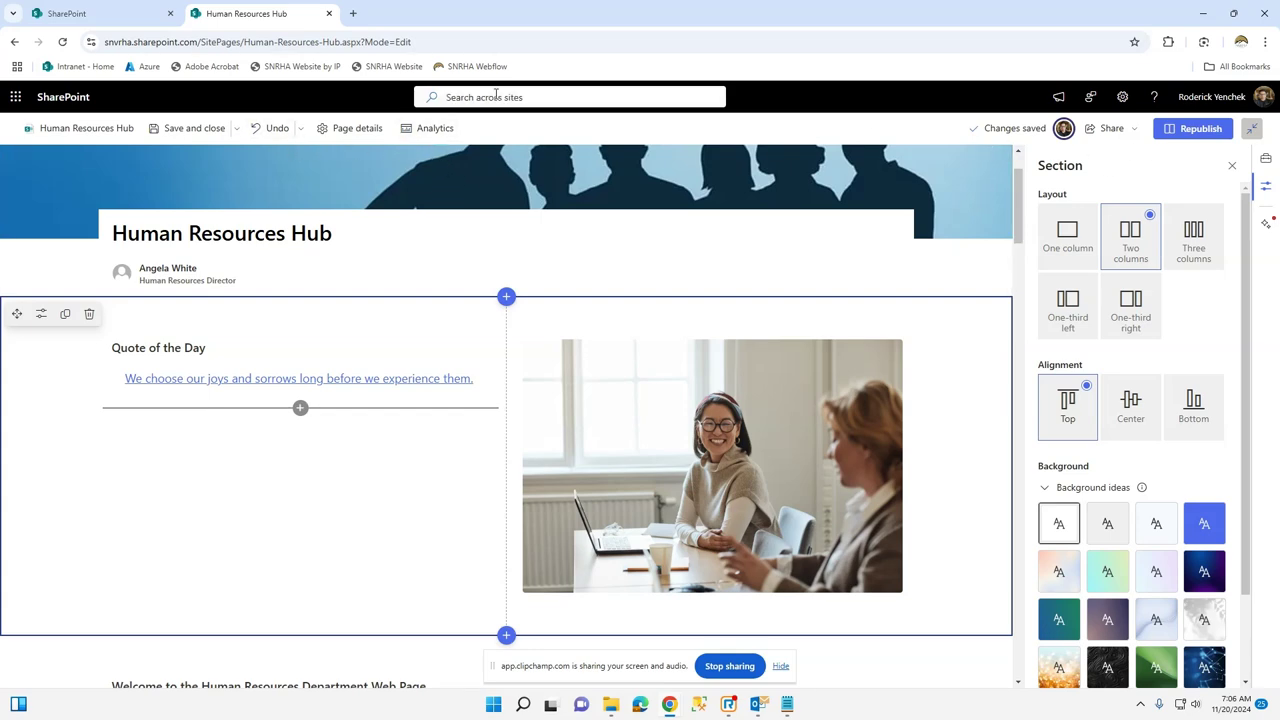
Save and close the Human Resources Hub page, republish it, and review the published content.
{"action": "left_click", "coordinate": [194, 129]}
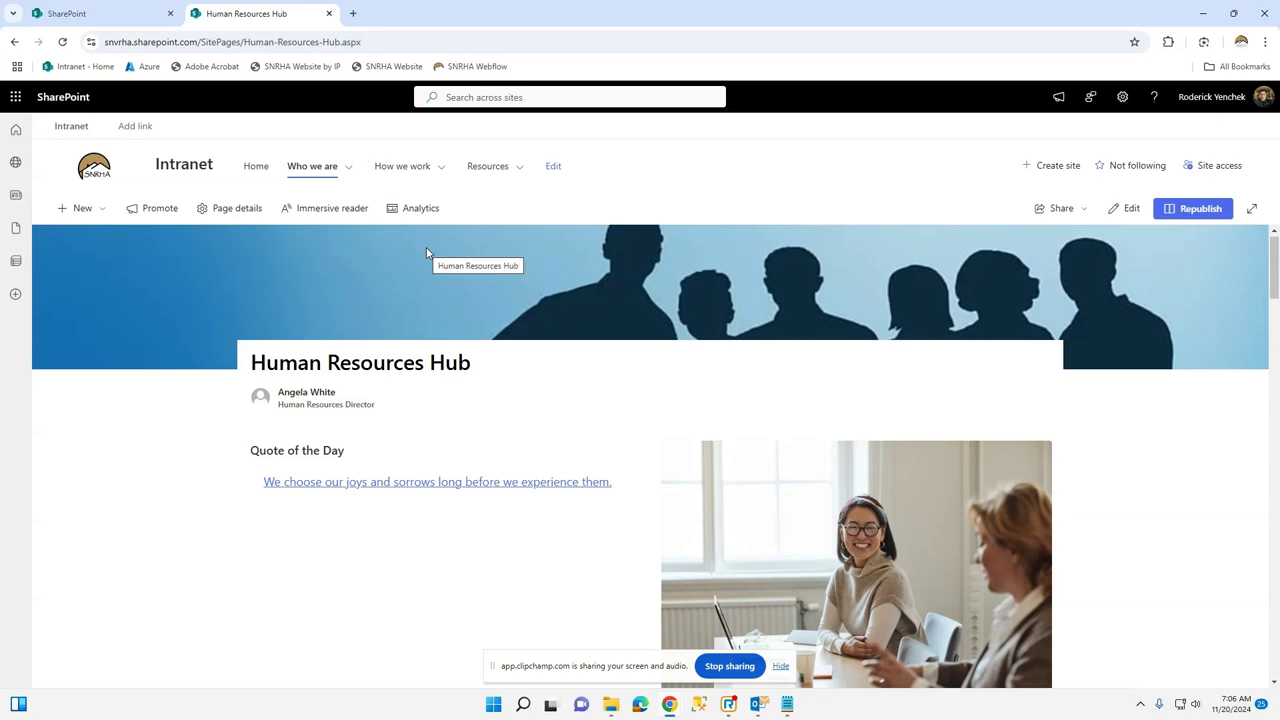
{"action": "left_click", "coordinate": [1193, 216]}
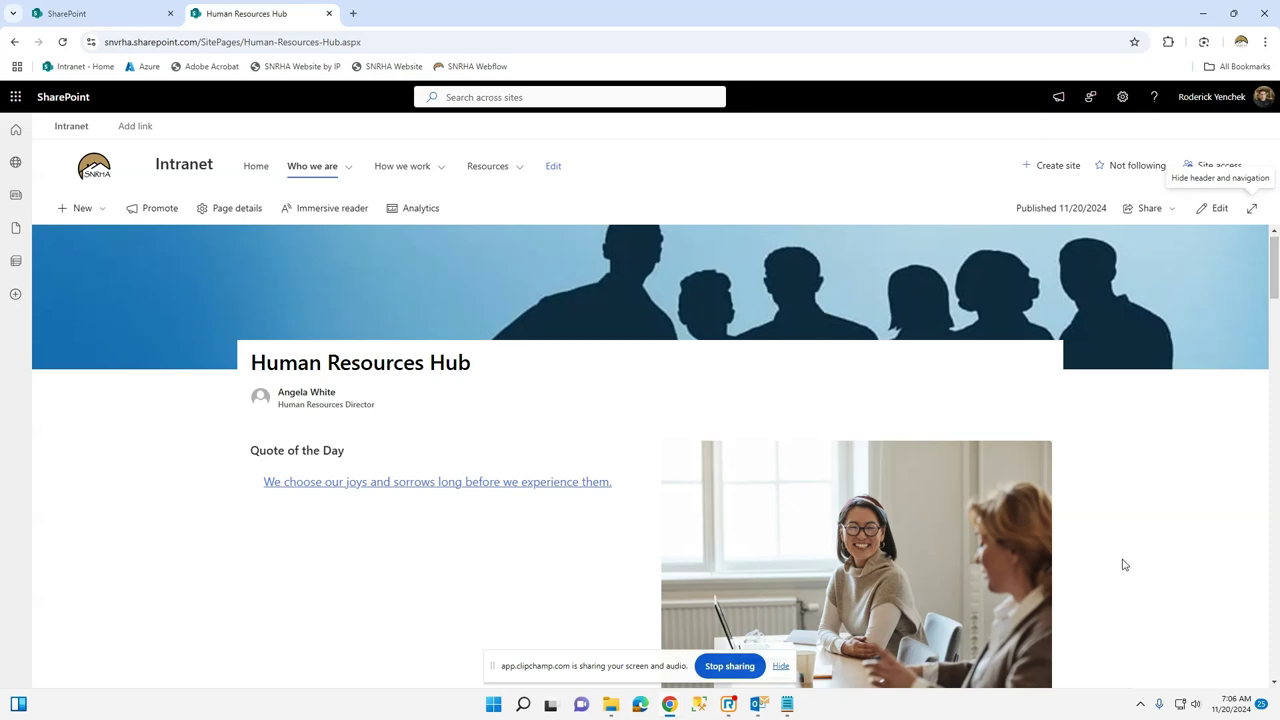
{"action": "scroll", "coordinate": [1123, 565], "scroll_direction": "down", "scroll_amount": 5}
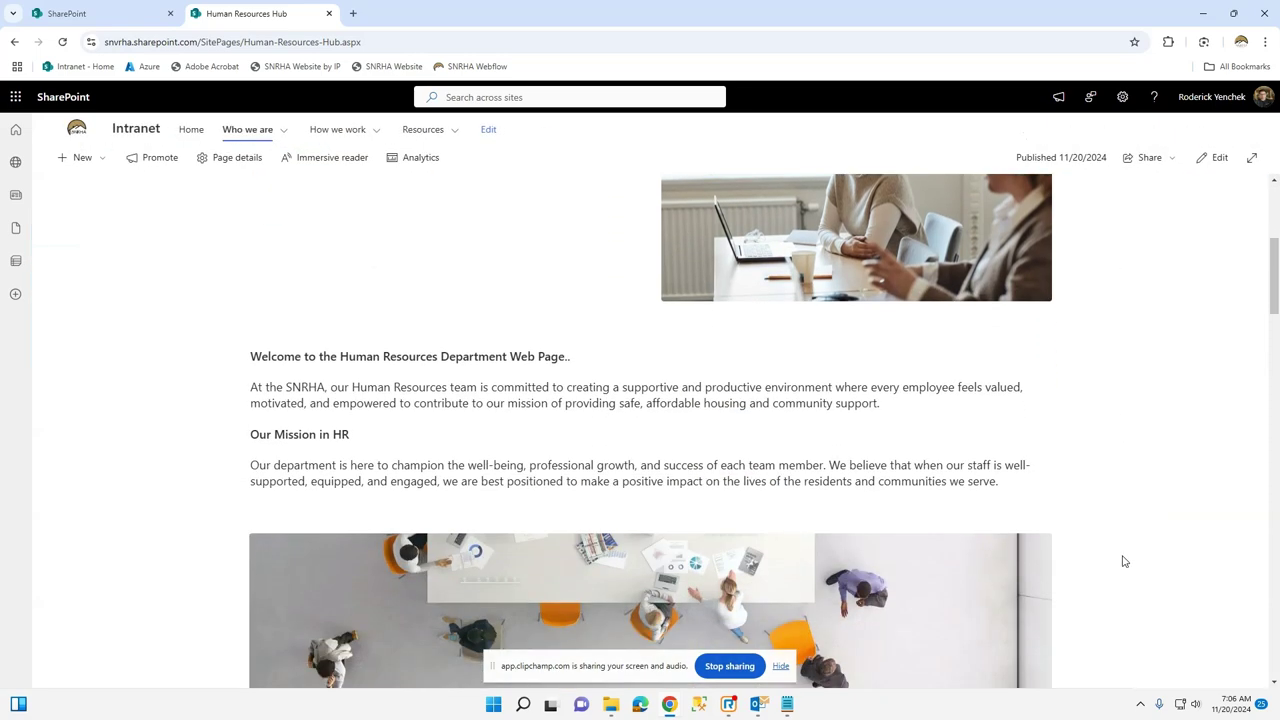
{"action": "scroll", "coordinate": [1123, 561], "scroll_direction": "up", "scroll_amount": 5}
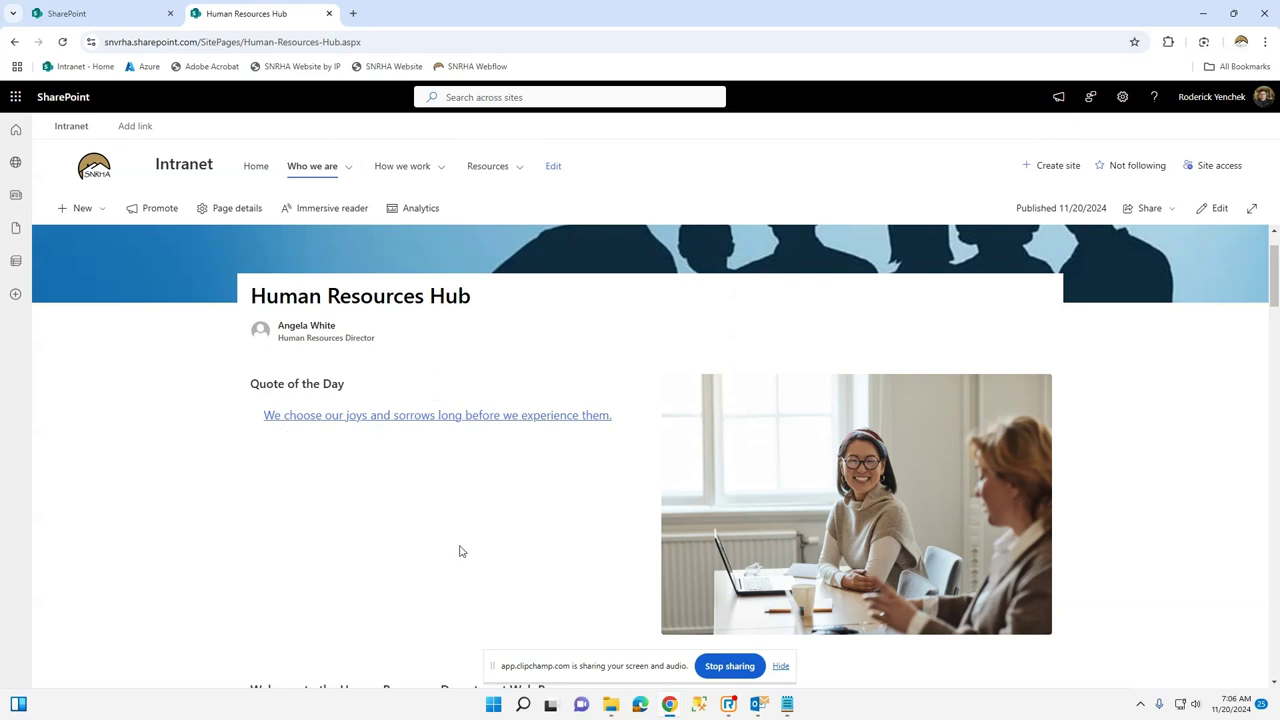
Go to the intranet home page and reopen the HR department page from the site navigation to check the new section.
{"action": "left_click", "coordinate": [257, 168]}
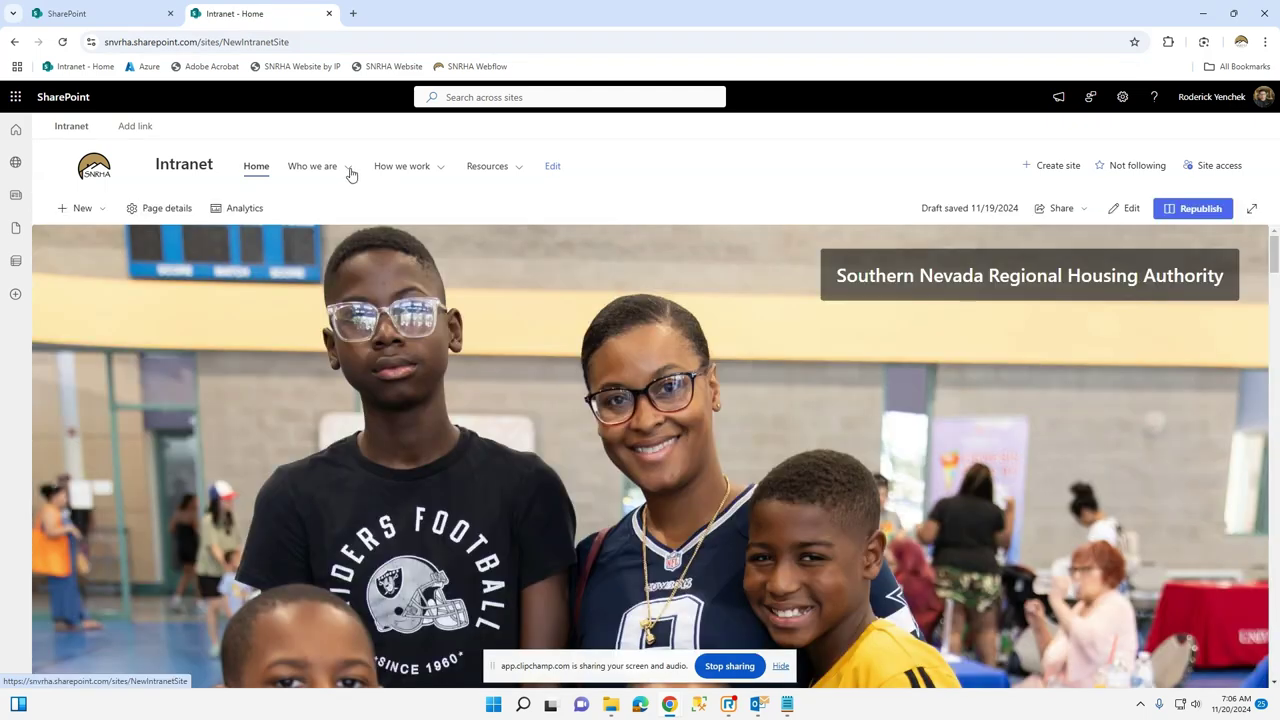
{"action": "left_click", "coordinate": [349, 173]}
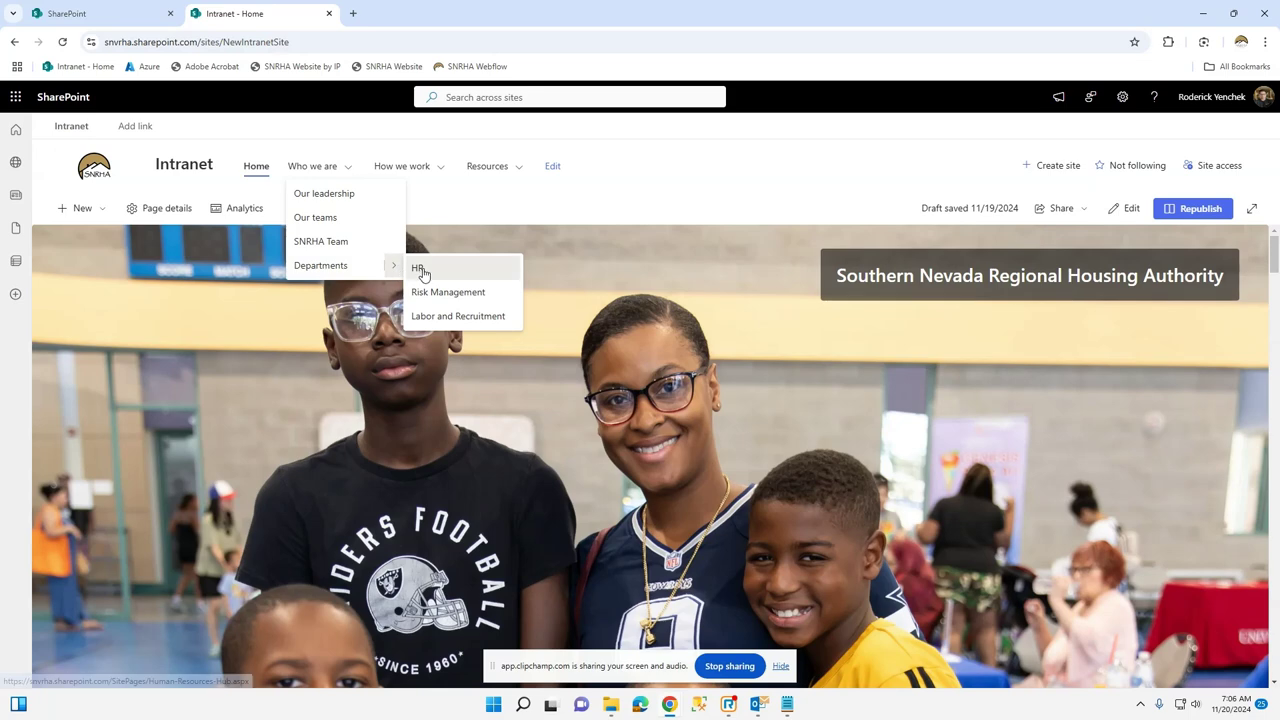
{"action": "left_click", "coordinate": [420, 266]}
{"action": "scroll", "coordinate": [837, 434], "scroll_direction": "down", "scroll_amount": 2}
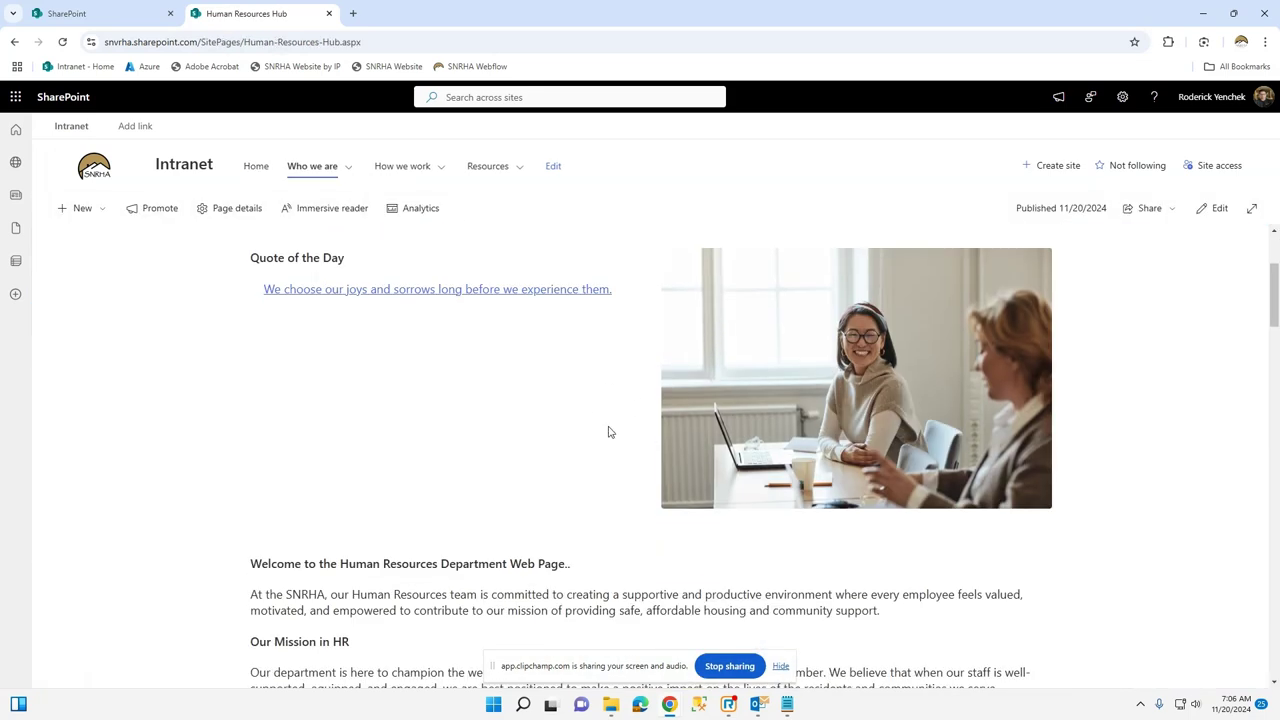
{"action": "scroll", "coordinate": [1160, 490], "scroll_direction": "up", "scroll_amount": 2}
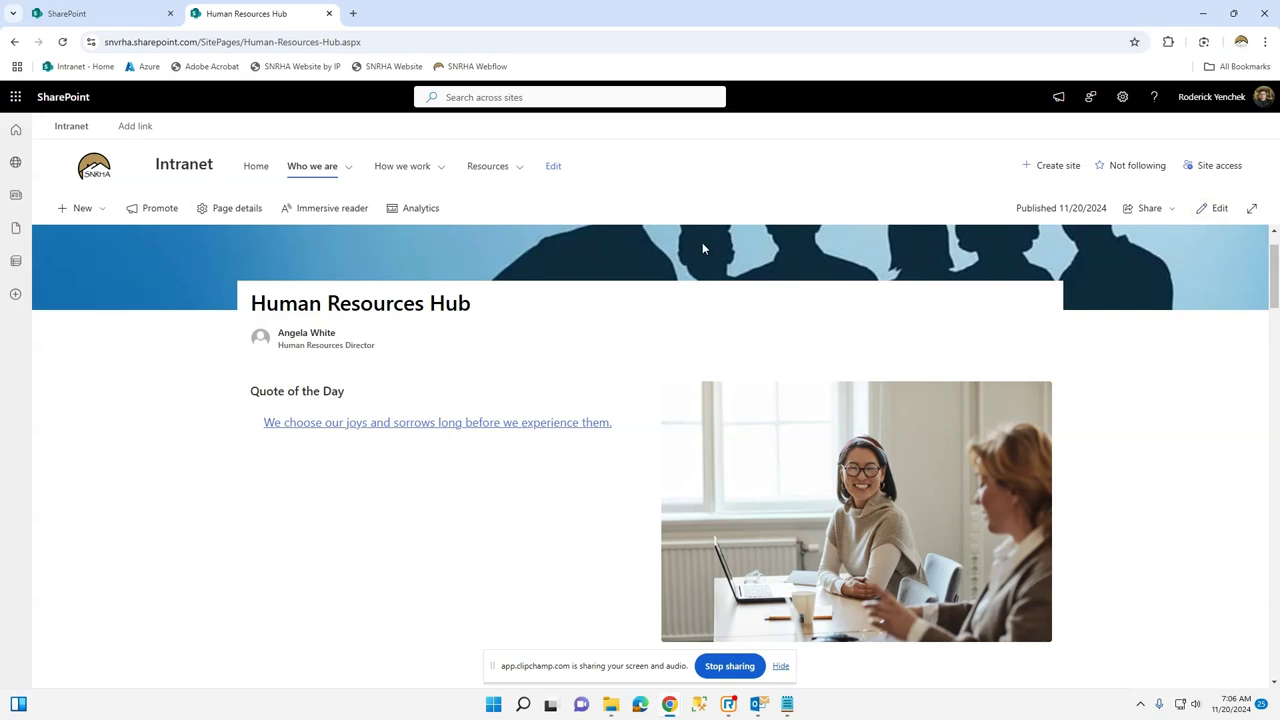
Reopen the page for editing and delete the two-column section with the quote and image.
{"action": "left_click", "coordinate": [1218, 210]}
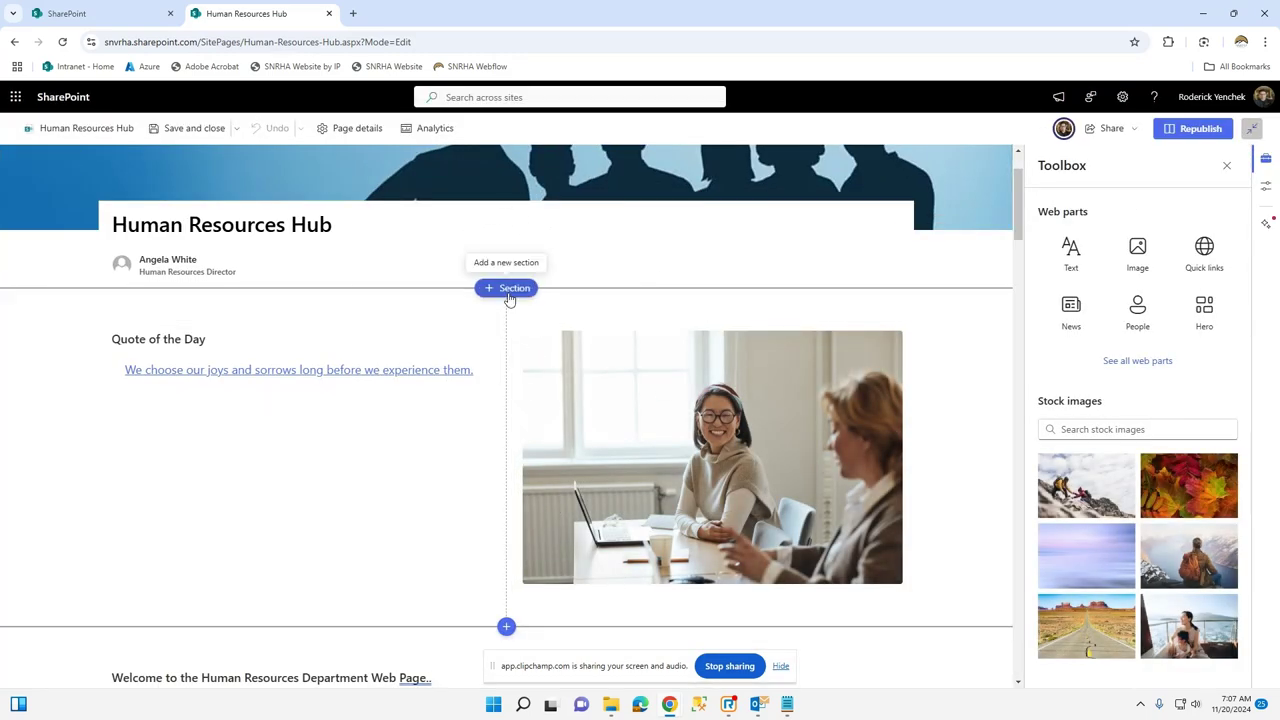
{"action": "left_click", "coordinate": [45, 341]}
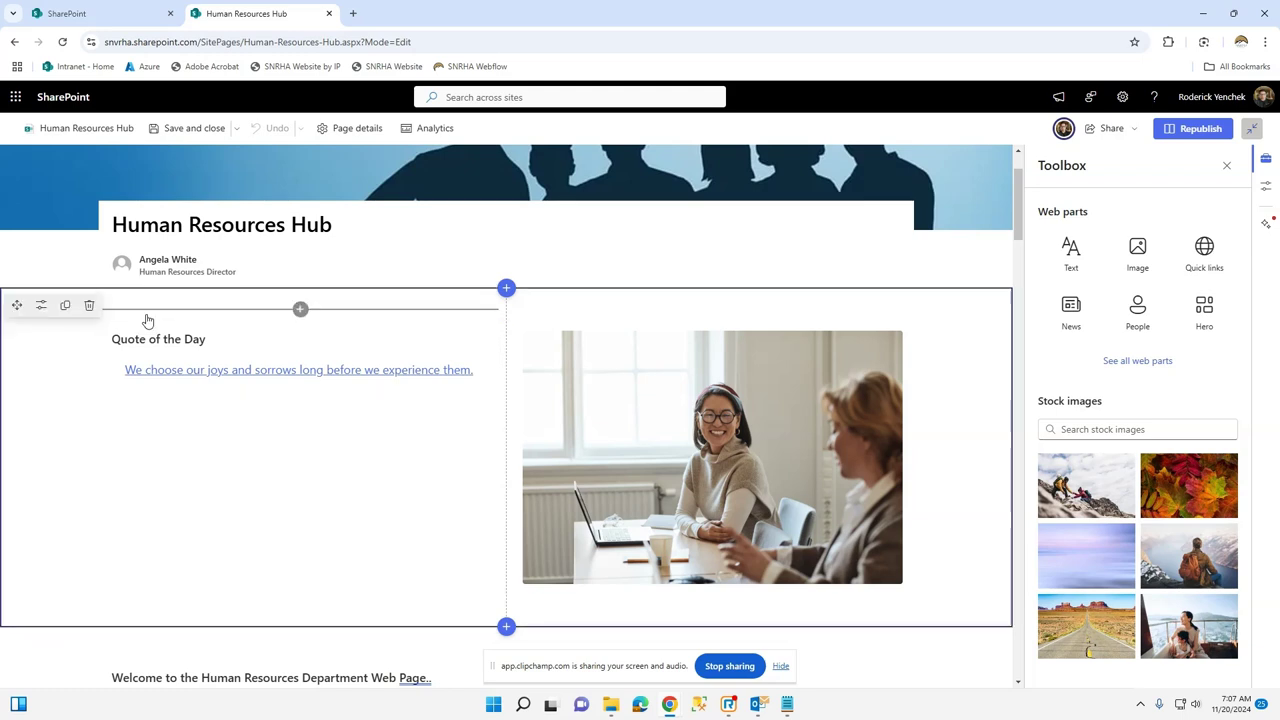
{"action": "left_click", "coordinate": [92, 309]}
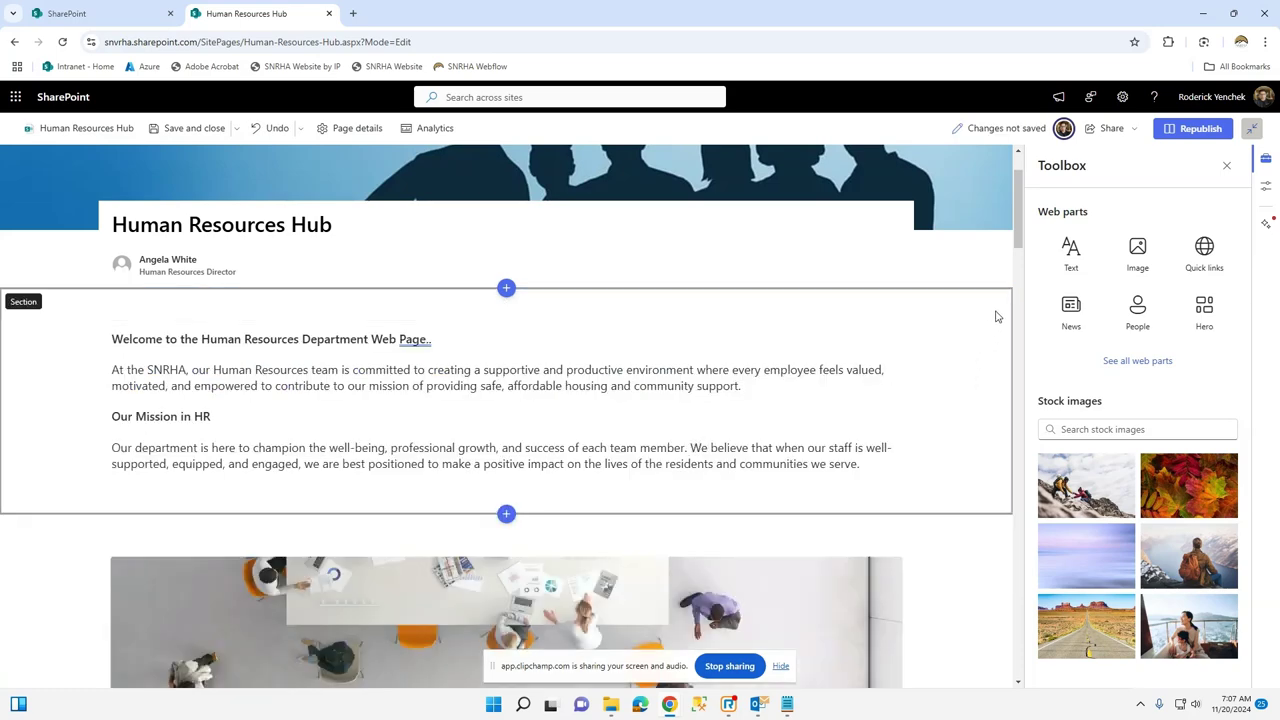
Add a quick link to the Quick links web part by uploading the Captain America image Cap.jpg from the local Pictures folder.
{"action": "scroll", "coordinate": [969, 421], "scroll_direction": "down", "scroll_amount": 6}
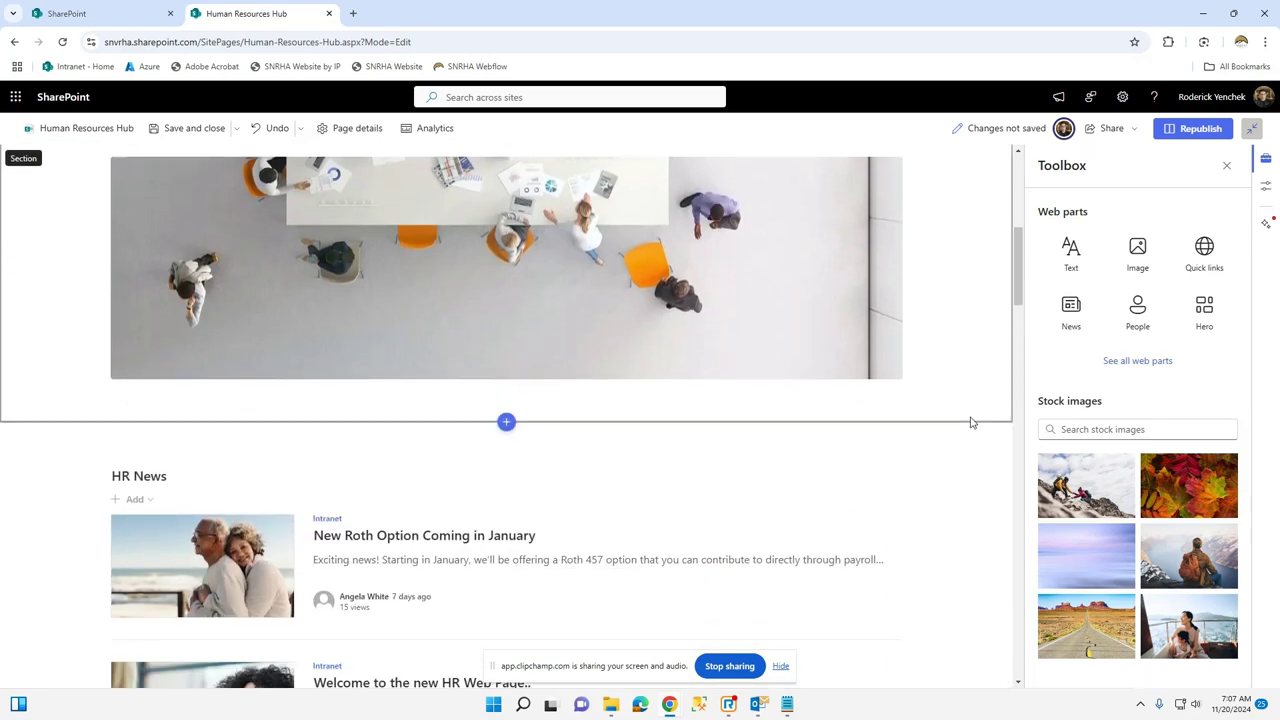
{"action": "scroll", "coordinate": [969, 421], "scroll_direction": "down", "scroll_amount": 8}
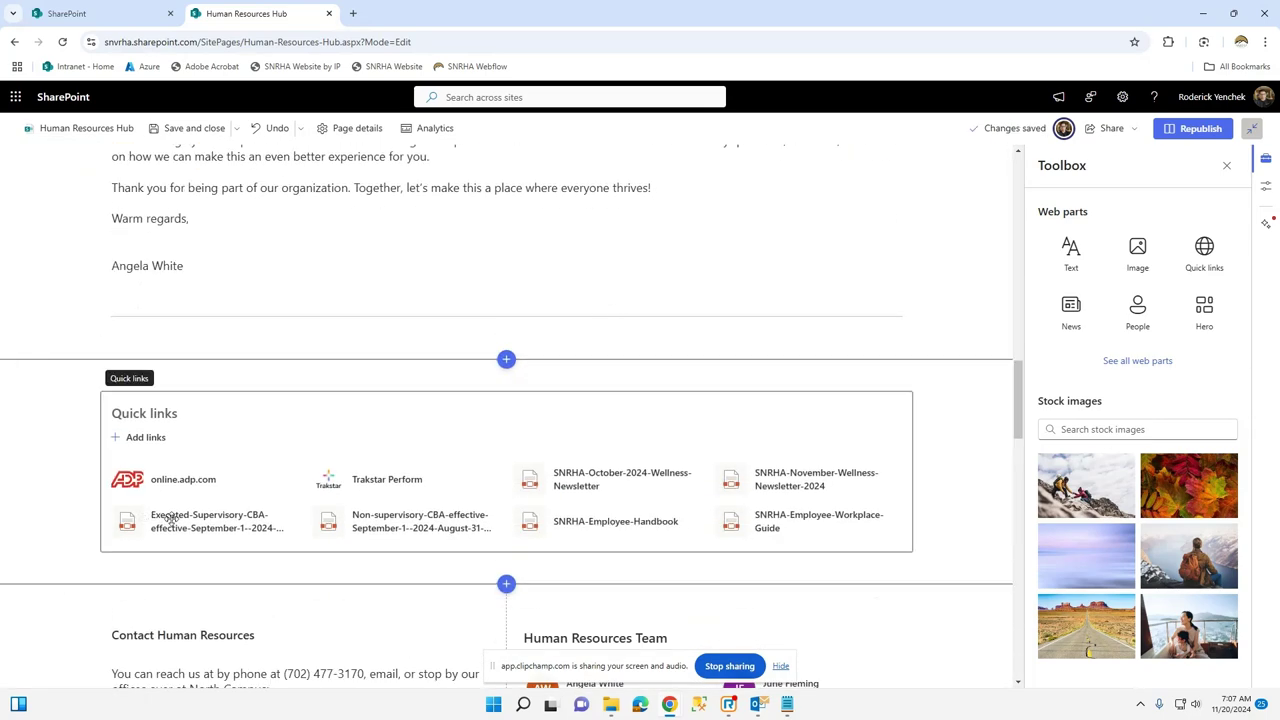
{"action": "left_click", "coordinate": [140, 440]}
{"action": "left_click", "coordinate": [143, 440]}
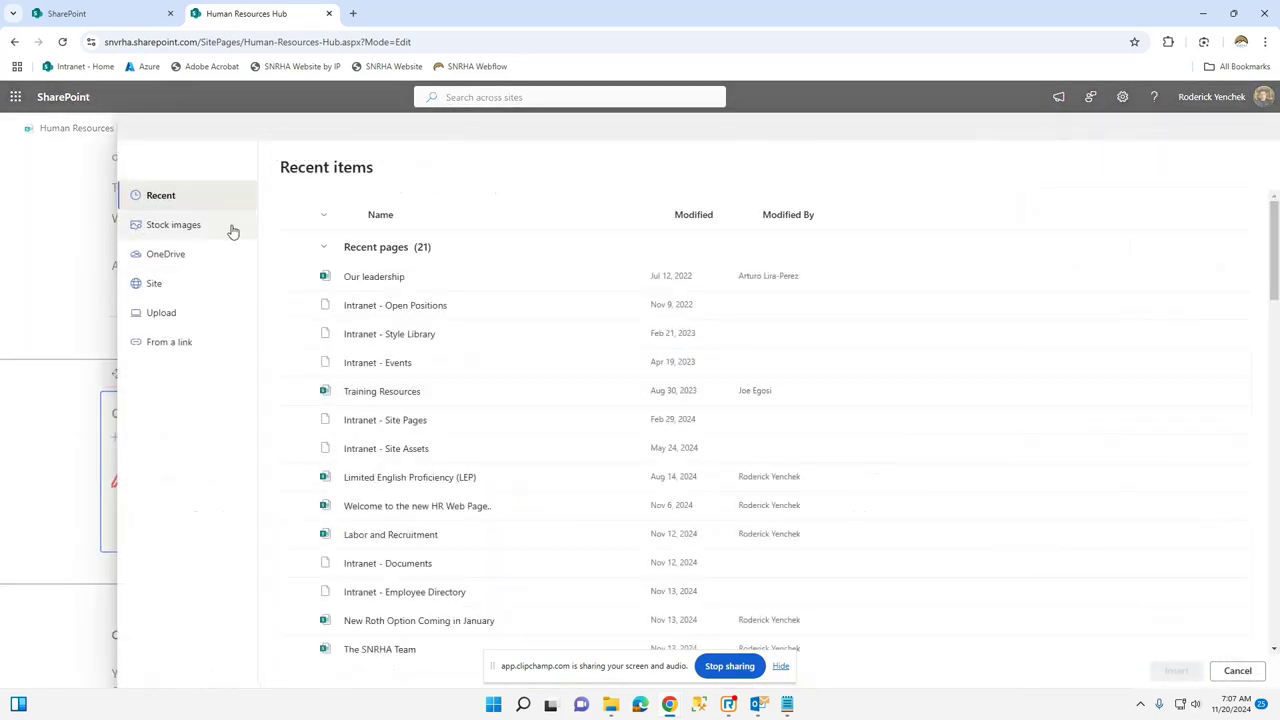
{"action": "left_click", "coordinate": [183, 315]}
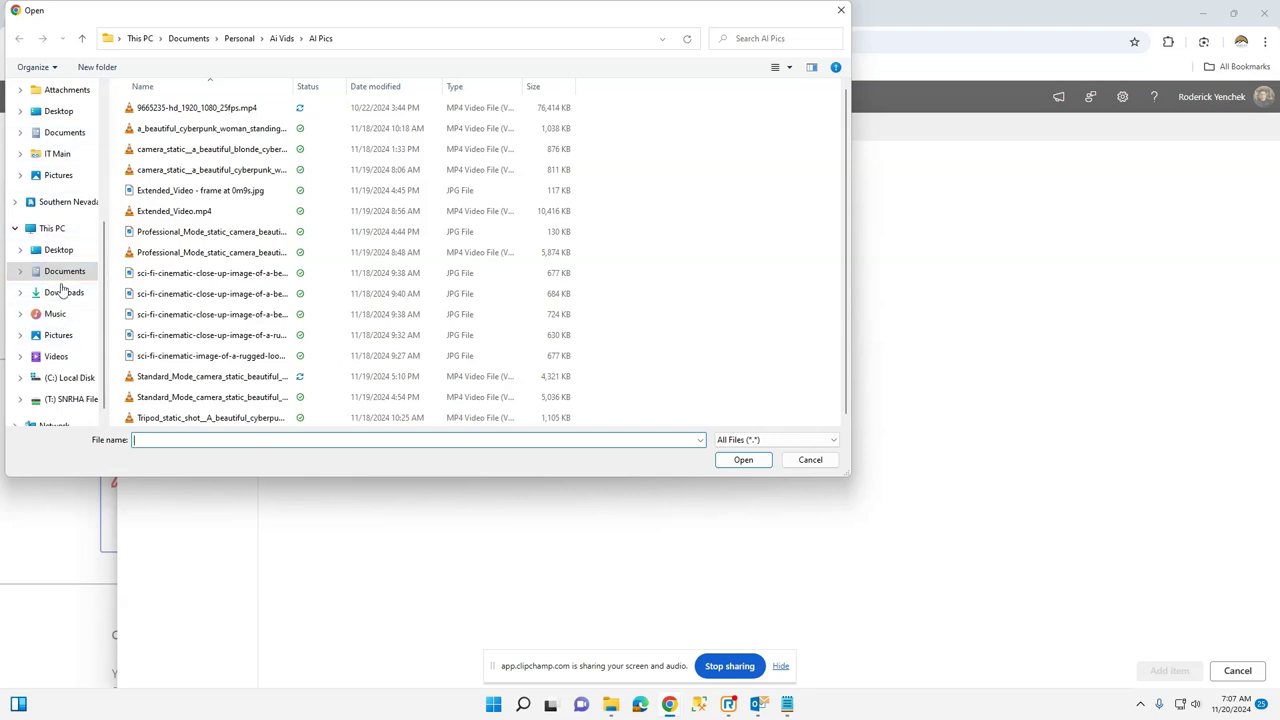
{"action": "left_click", "coordinate": [59, 336]}
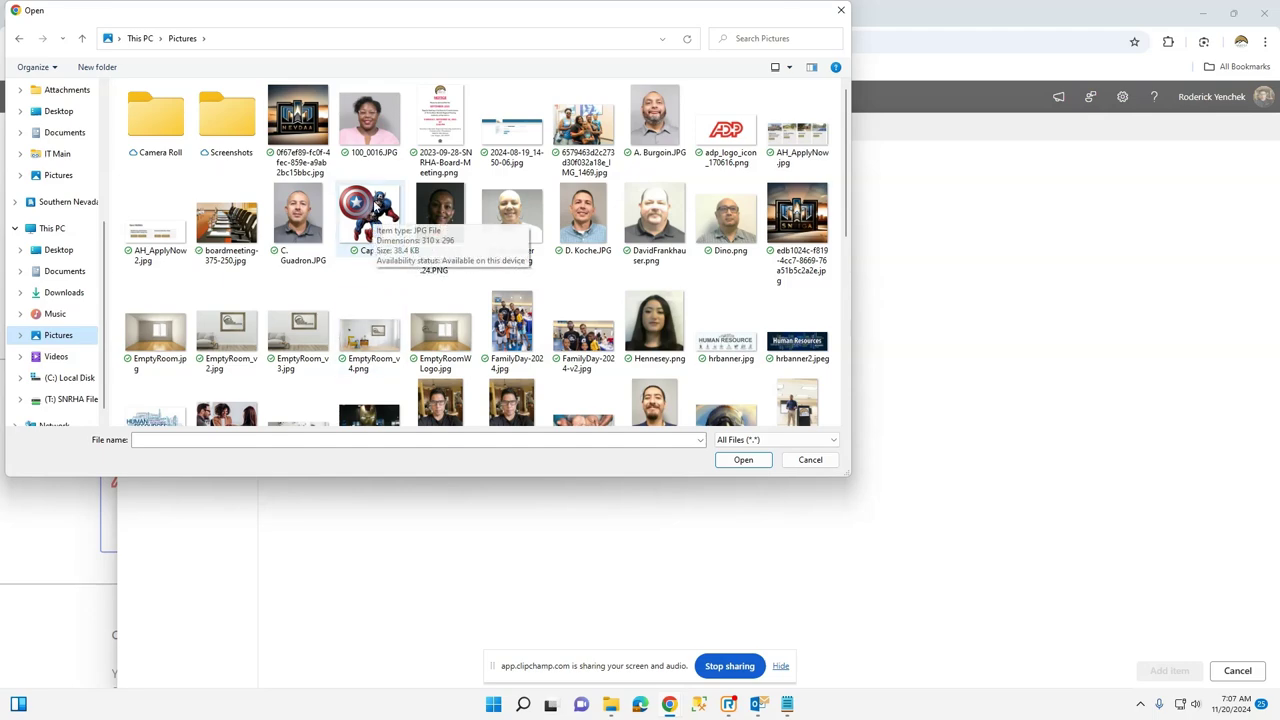
{"action": "double_click", "coordinate": [373, 210]}
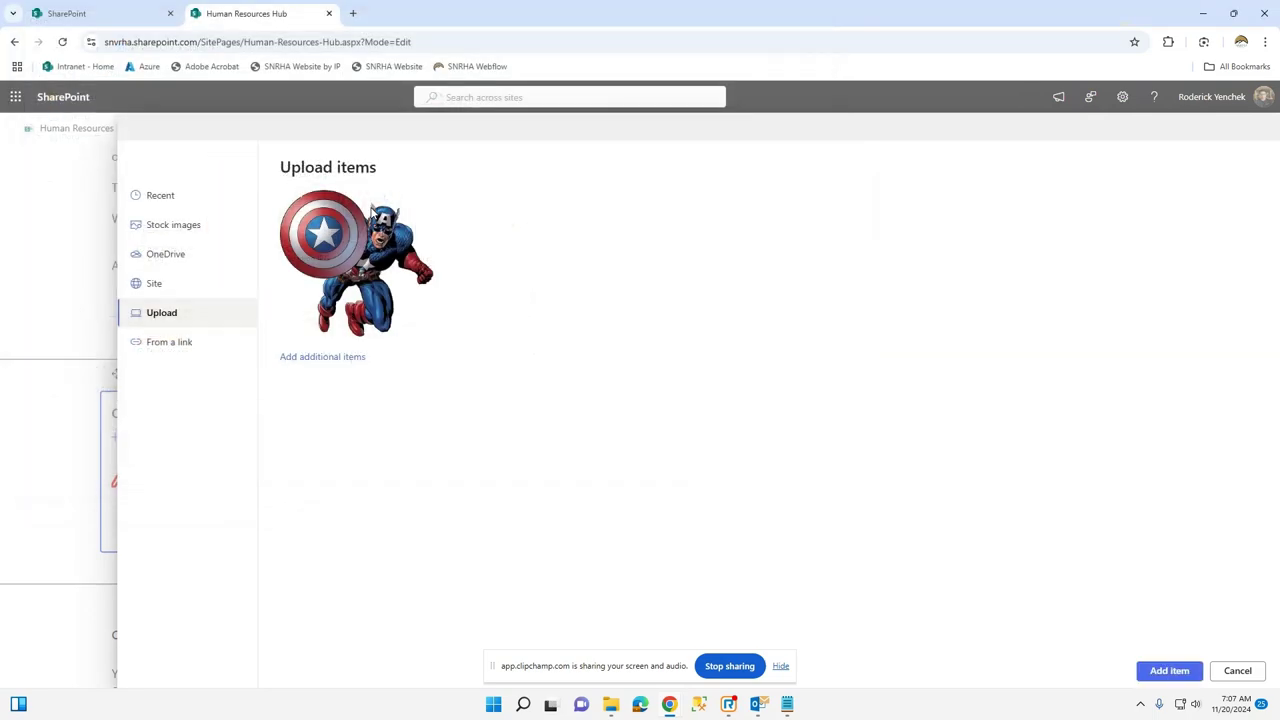
{"action": "left_click", "coordinate": [1168, 671]}
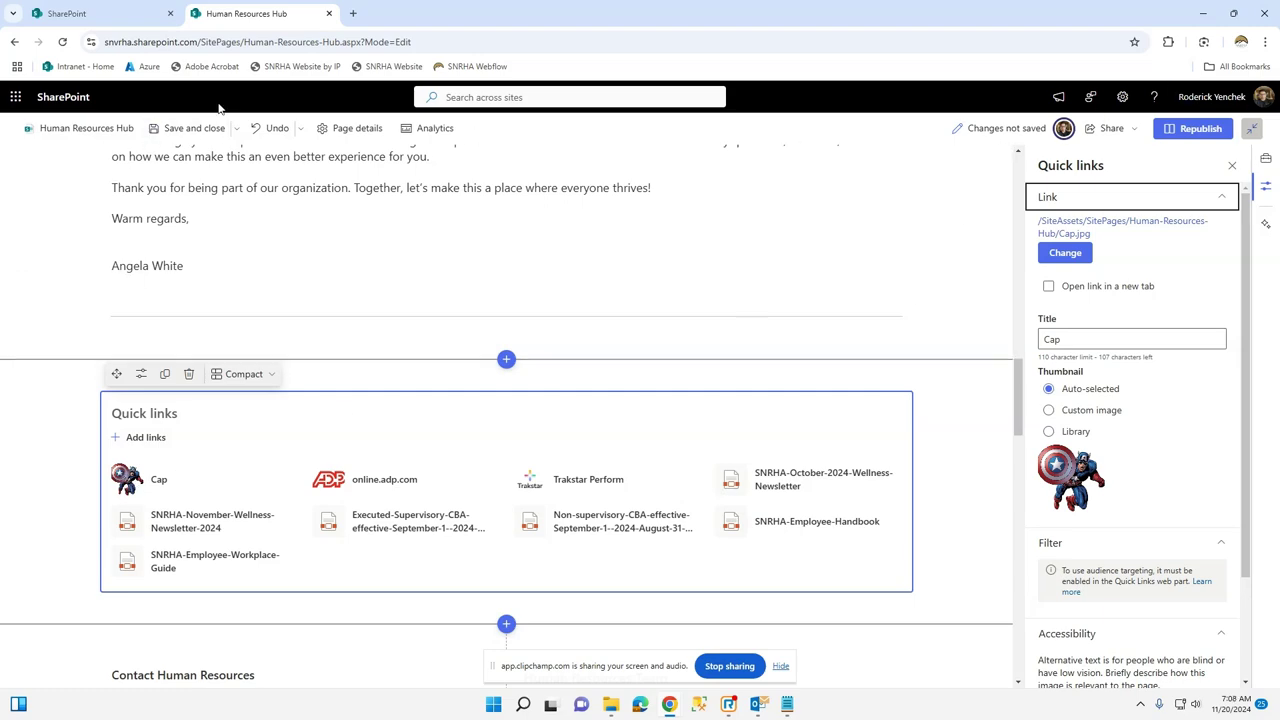
Save and close the page, test the Cap quick link, and close the opened image.
{"action": "left_click", "coordinate": [190, 128]}
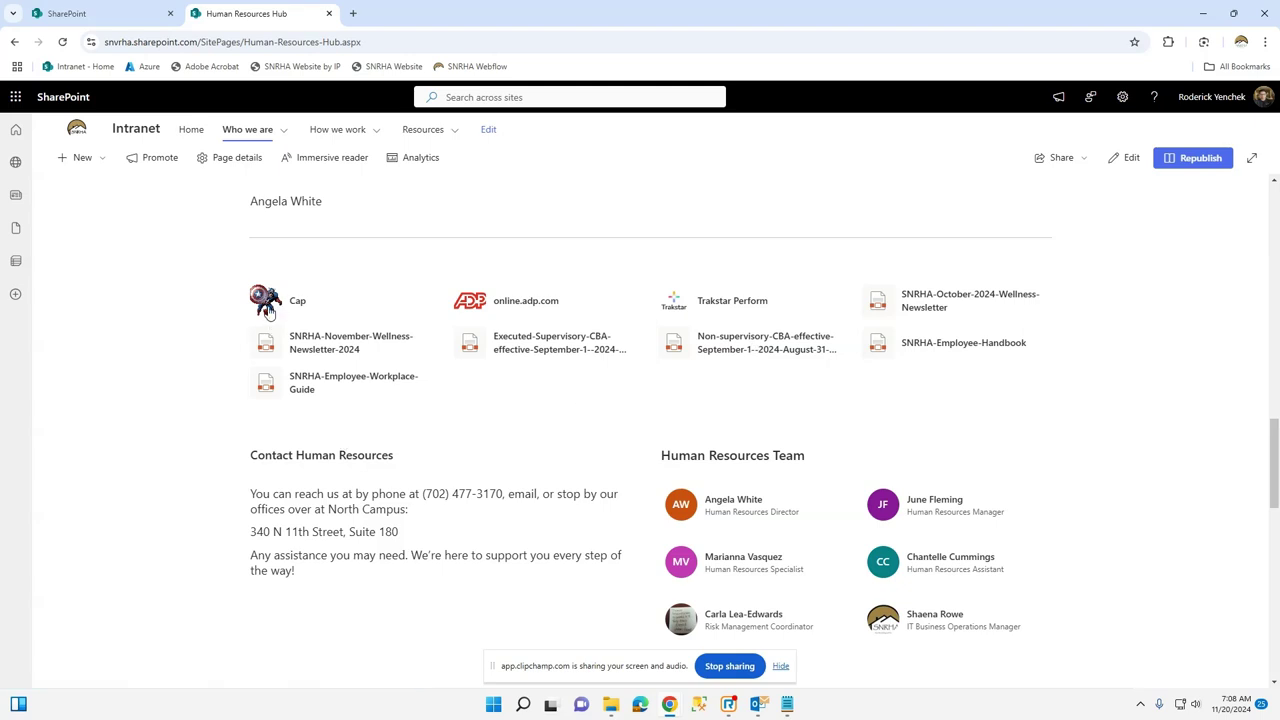
{"action": "left_click", "coordinate": [270, 312]}
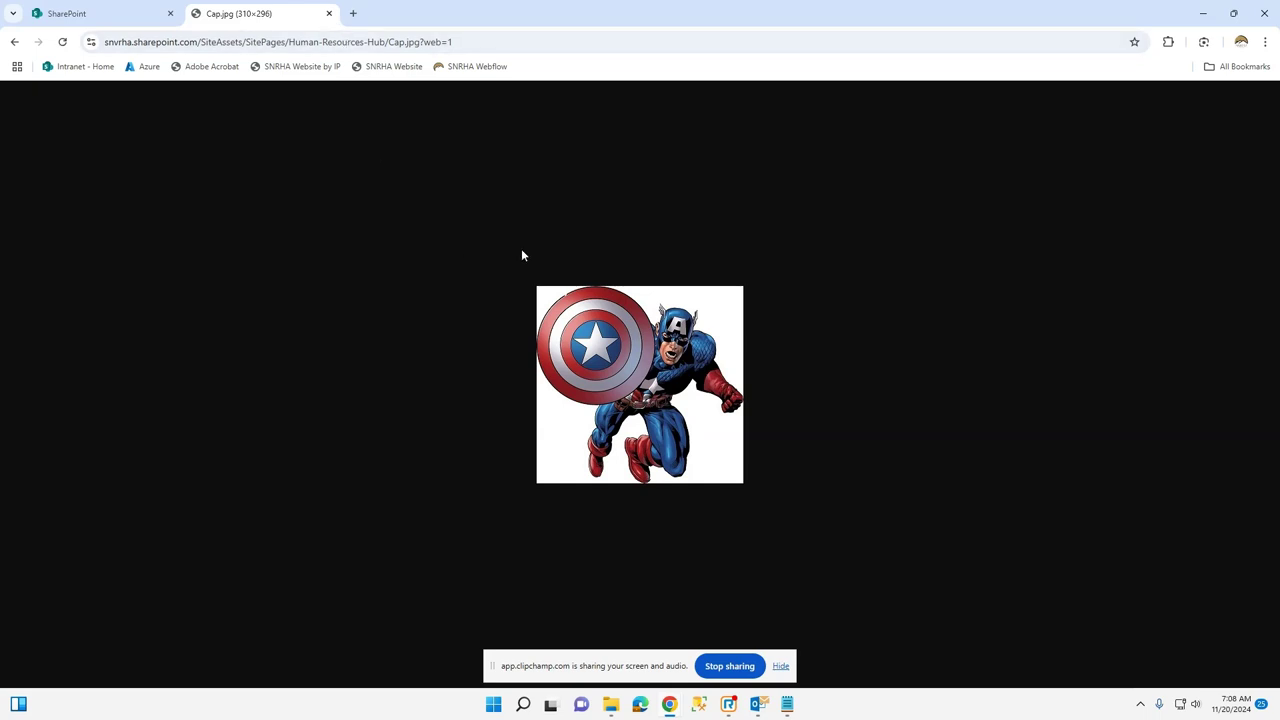
{"action": "left_click", "coordinate": [328, 14]}
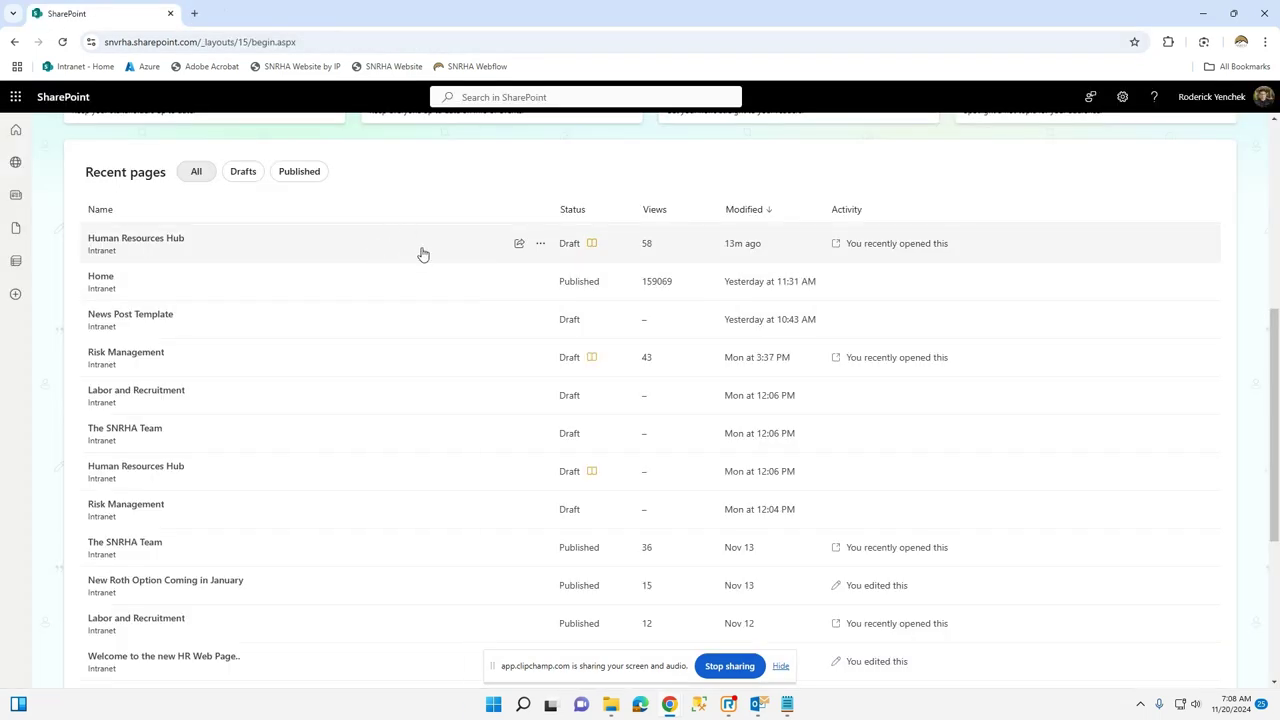
Return to the Human Resources Hub page through the browser history and locate its quick links.
{"action": "scroll", "coordinate": [431, 222], "scroll_direction": "up", "scroll_amount": 2}
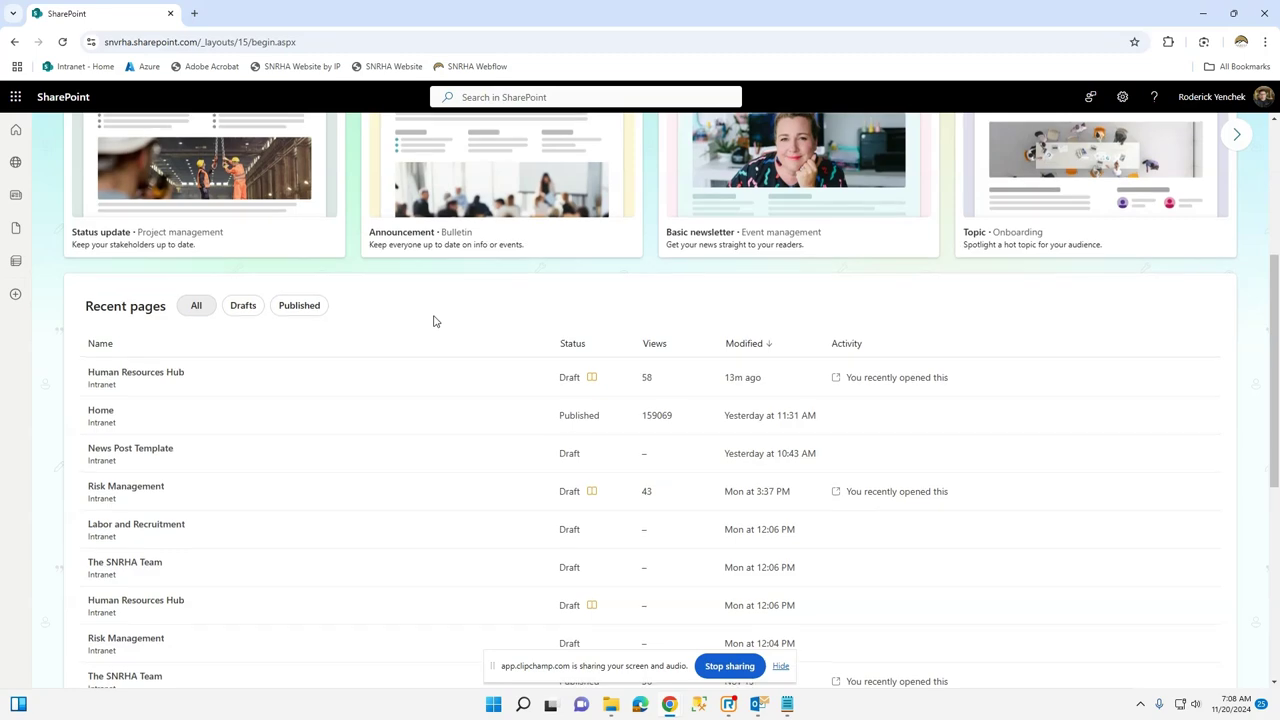
{"action": "scroll", "coordinate": [450, 330], "scroll_direction": "up", "scroll_amount": 4}
{"action": "scroll", "coordinate": [463, 337], "scroll_direction": "down", "scroll_amount": 1}
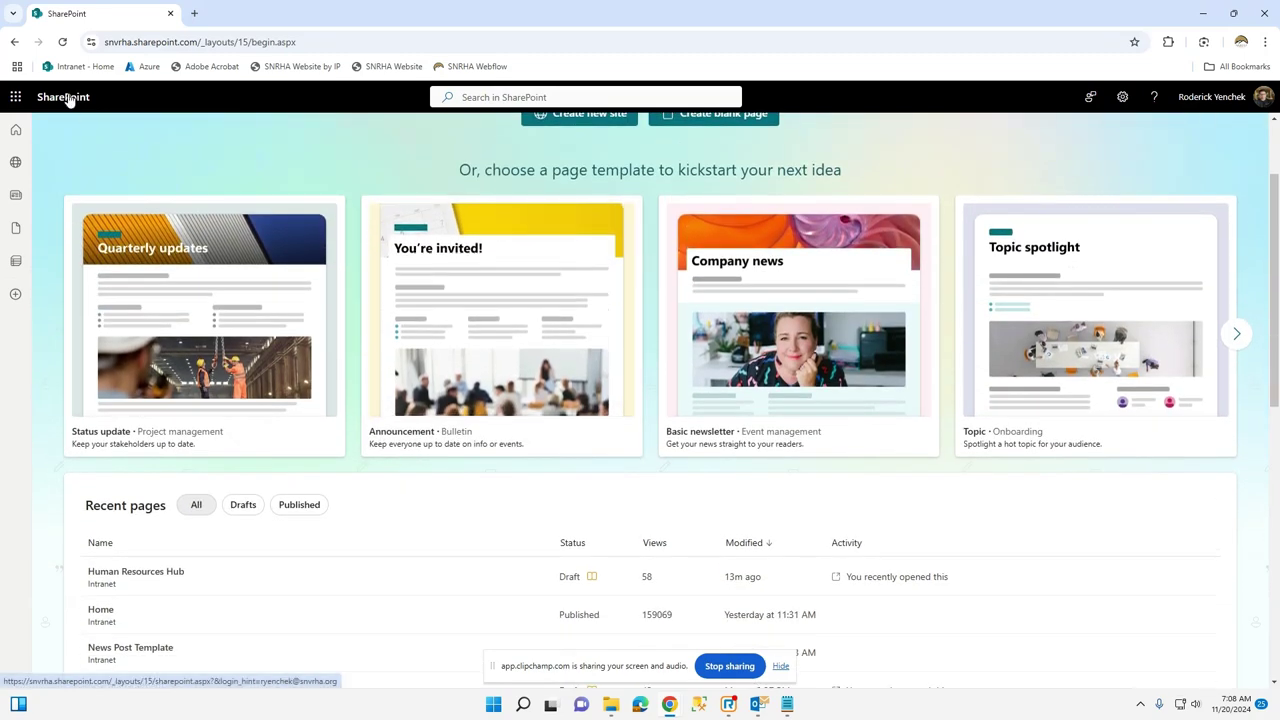
{"action": "left_click", "coordinate": [15, 42]}
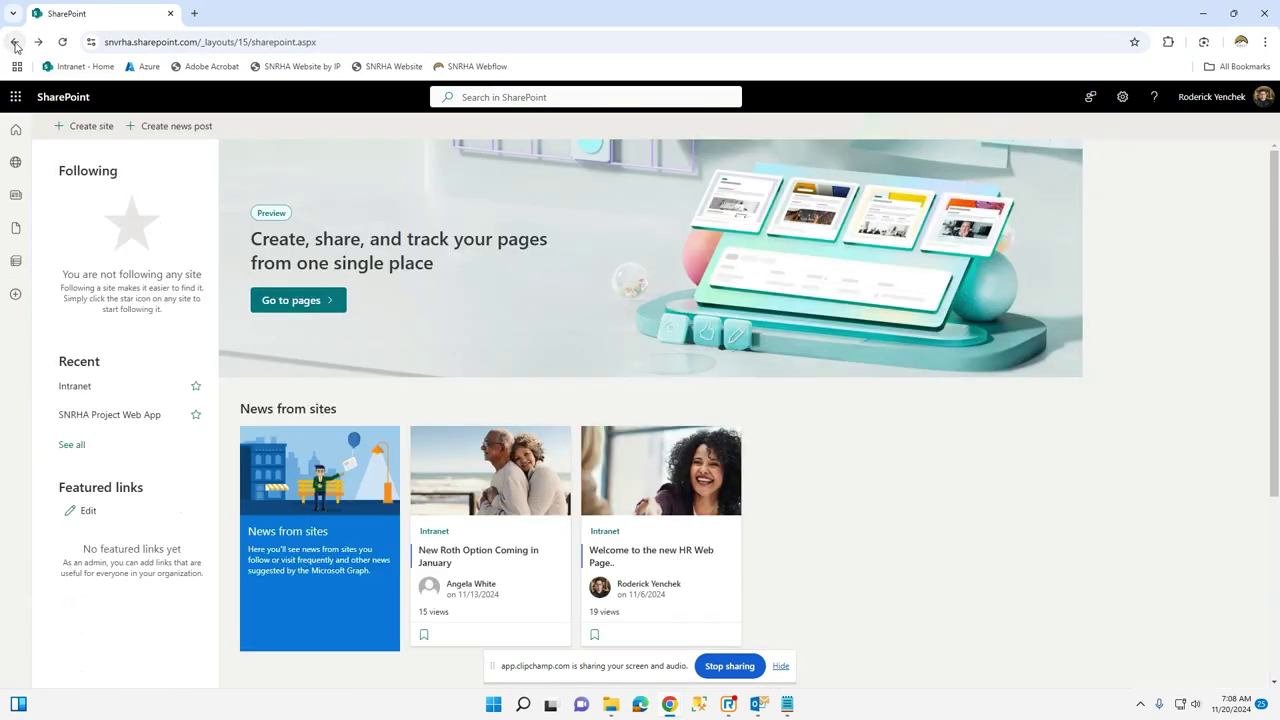
{"action": "left_click", "coordinate": [15, 42]}
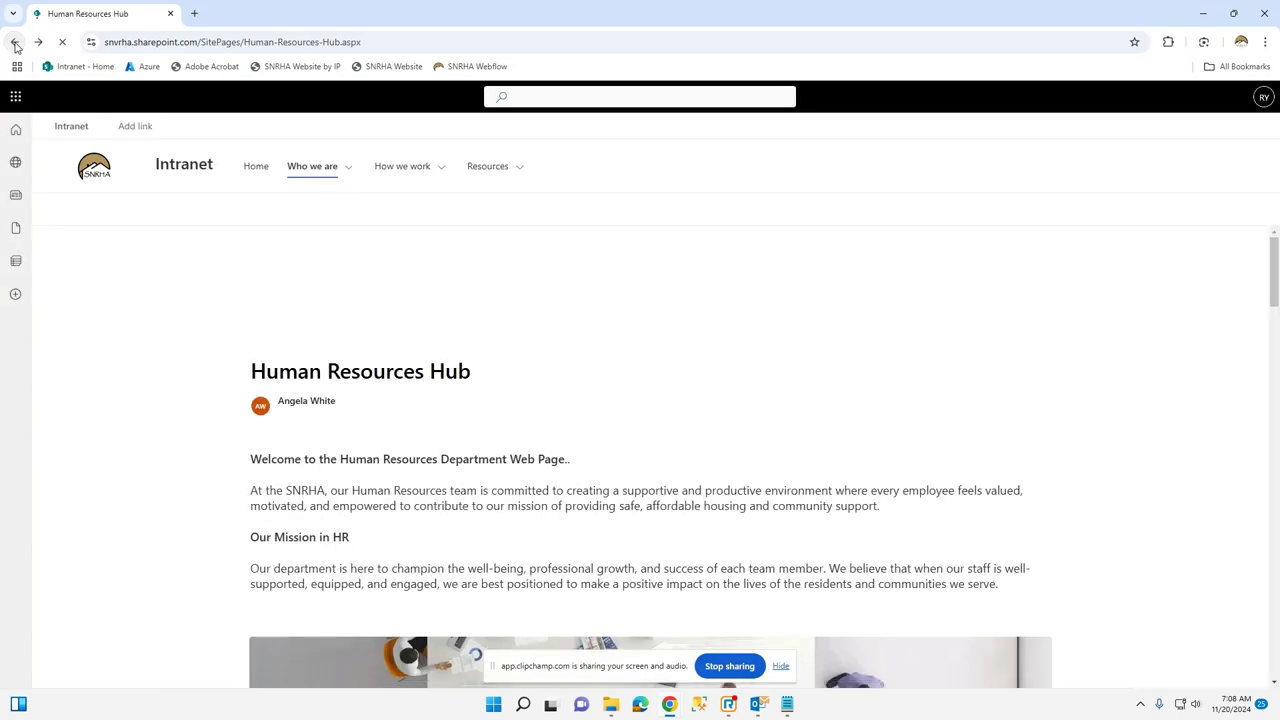
{"action": "scroll", "coordinate": [586, 429], "scroll_direction": "down", "scroll_amount": 10}
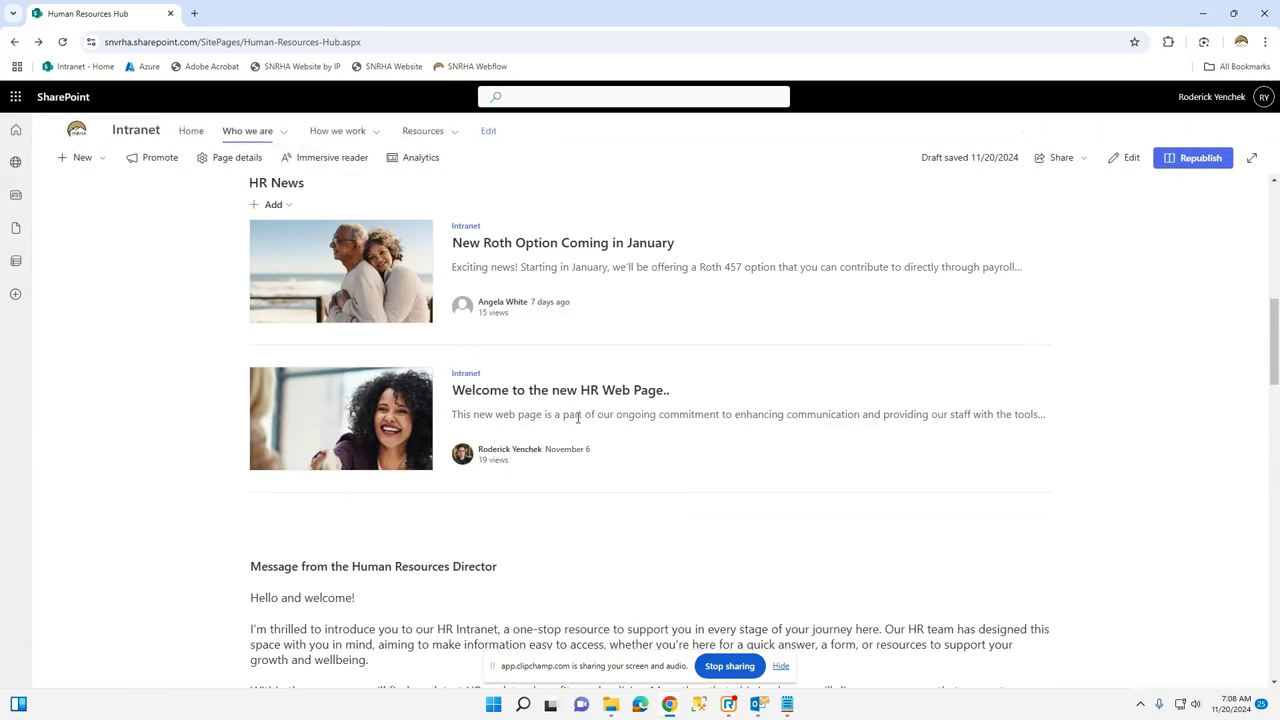
{"action": "scroll", "coordinate": [570, 418], "scroll_direction": "down", "scroll_amount": 4}
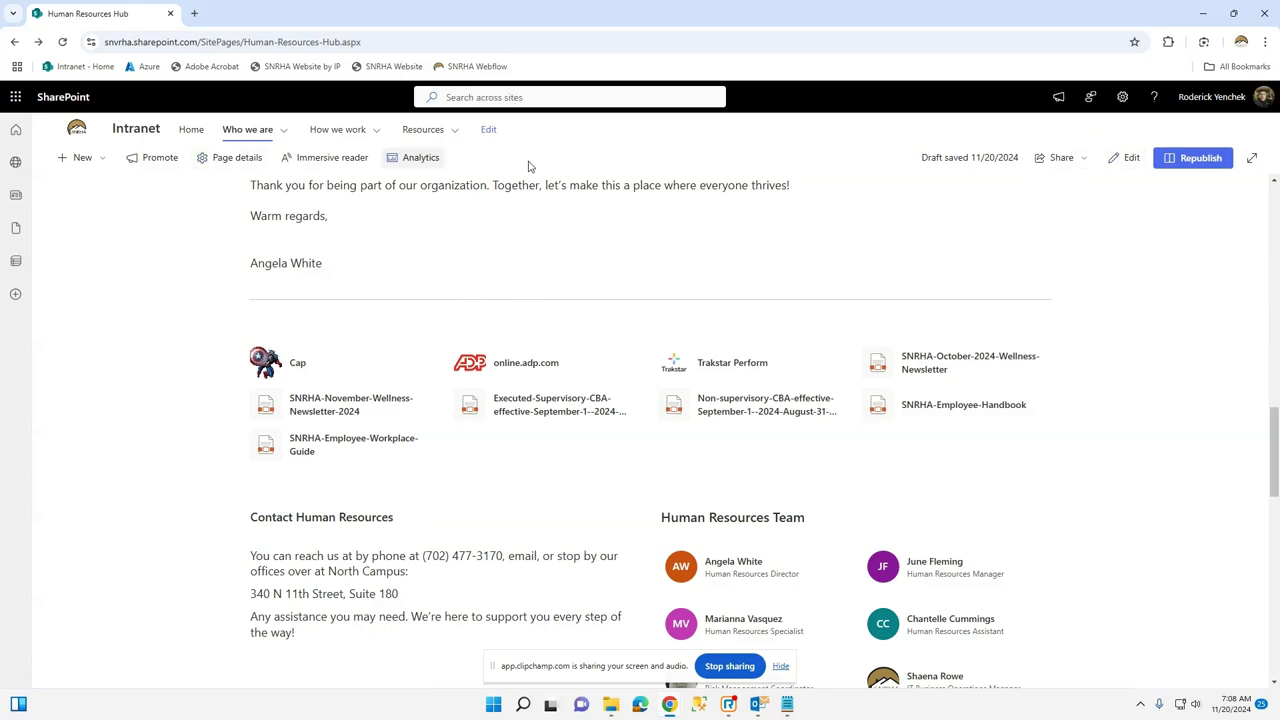
Reopen the page for editing and delete the Cap link from the Quick links web part.
{"action": "left_click", "coordinate": [1142, 162]}
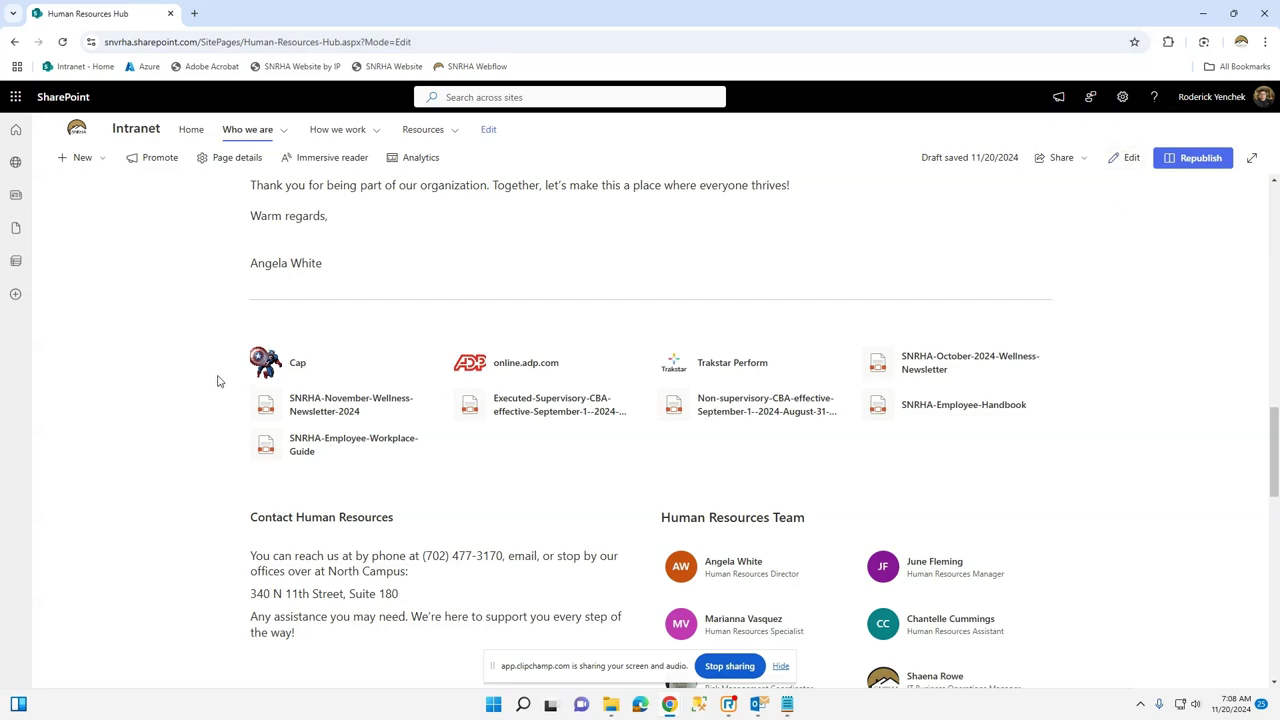
{"action": "scroll", "coordinate": [301, 437], "scroll_direction": "down", "scroll_amount": 15}
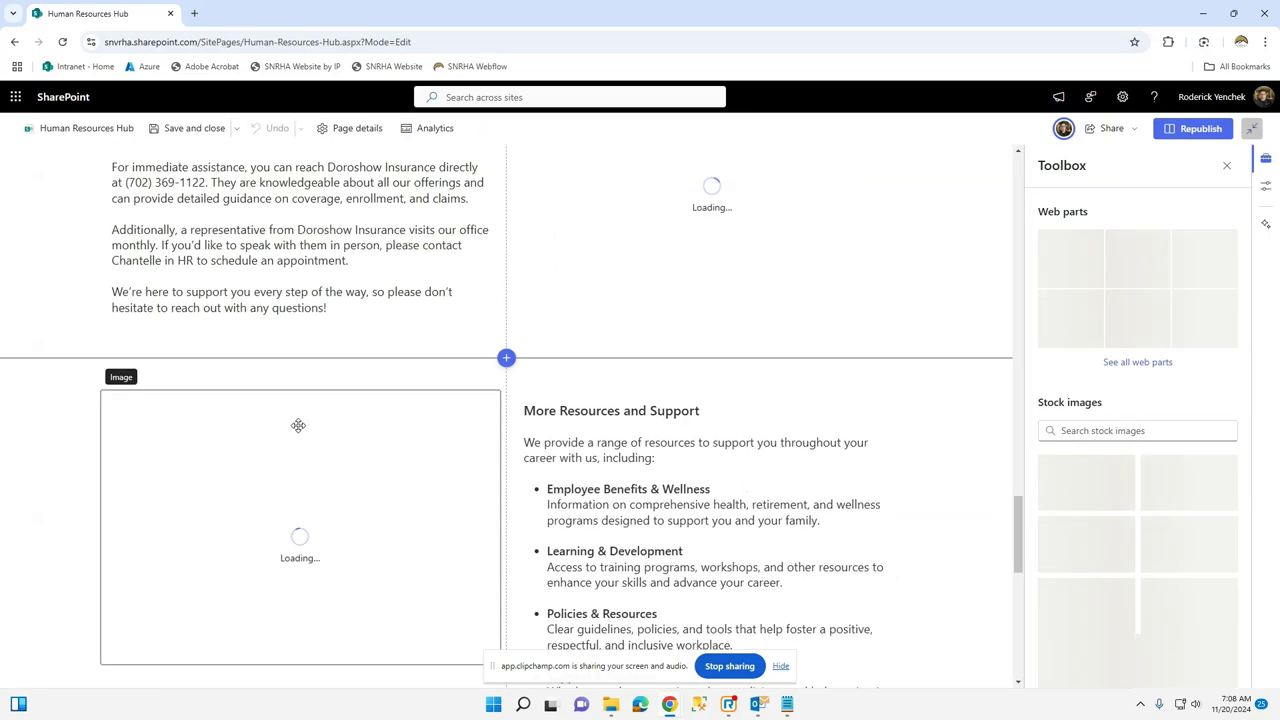
{"action": "scroll", "coordinate": [310, 424], "scroll_direction": "down", "scroll_amount": 1}
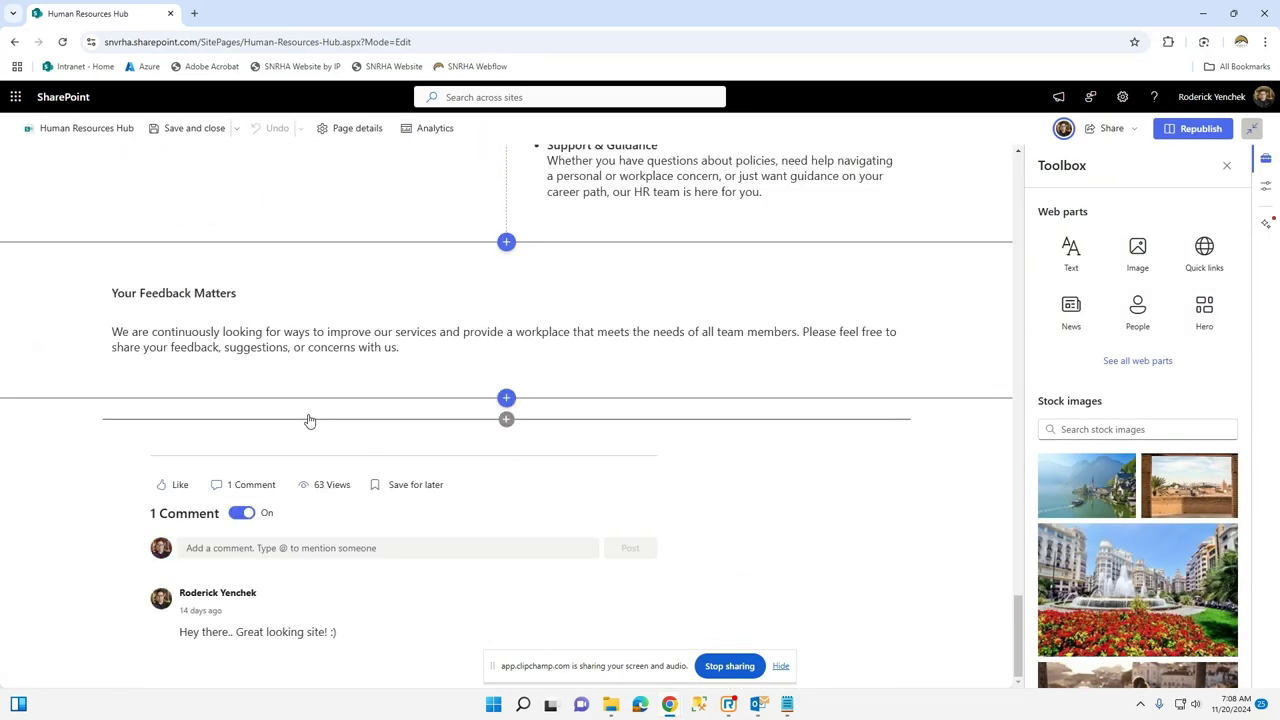
{"action": "scroll", "coordinate": [320, 410], "scroll_direction": "up", "scroll_amount": 4}
{"action": "scroll", "coordinate": [334, 392], "scroll_direction": "up", "scroll_amount": 10}
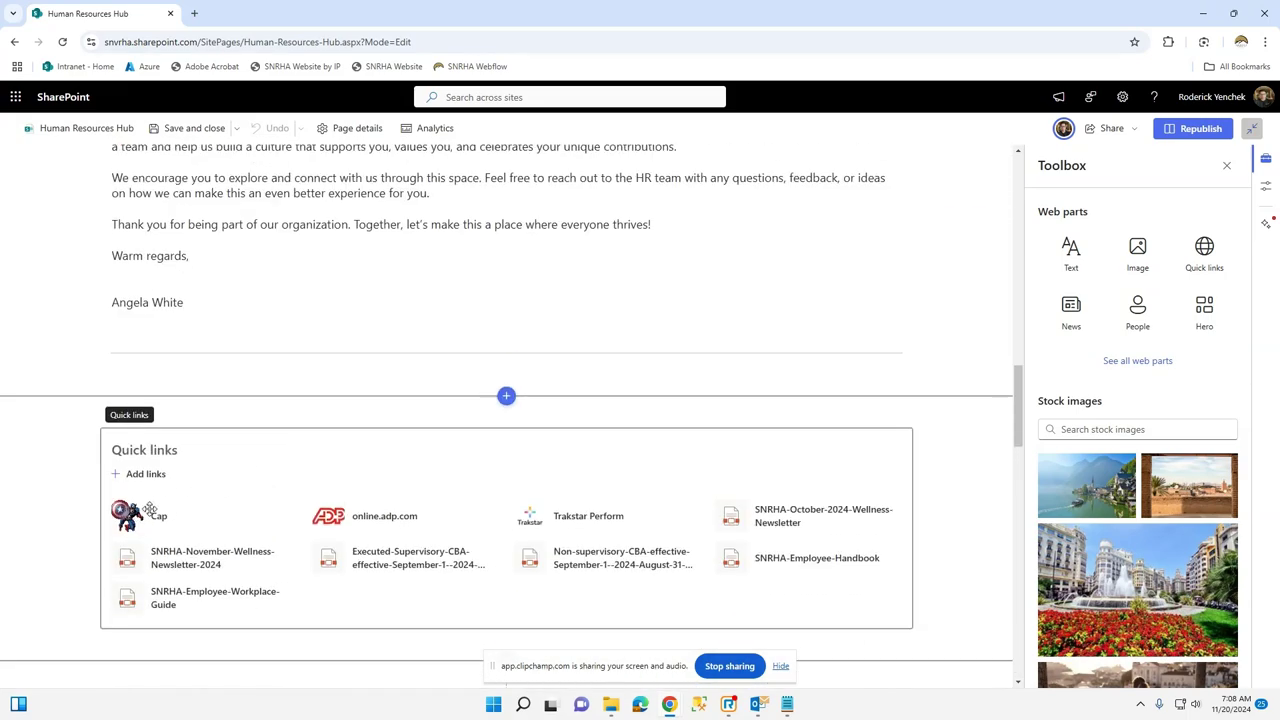
{"action": "left_click", "coordinate": [232, 536]}
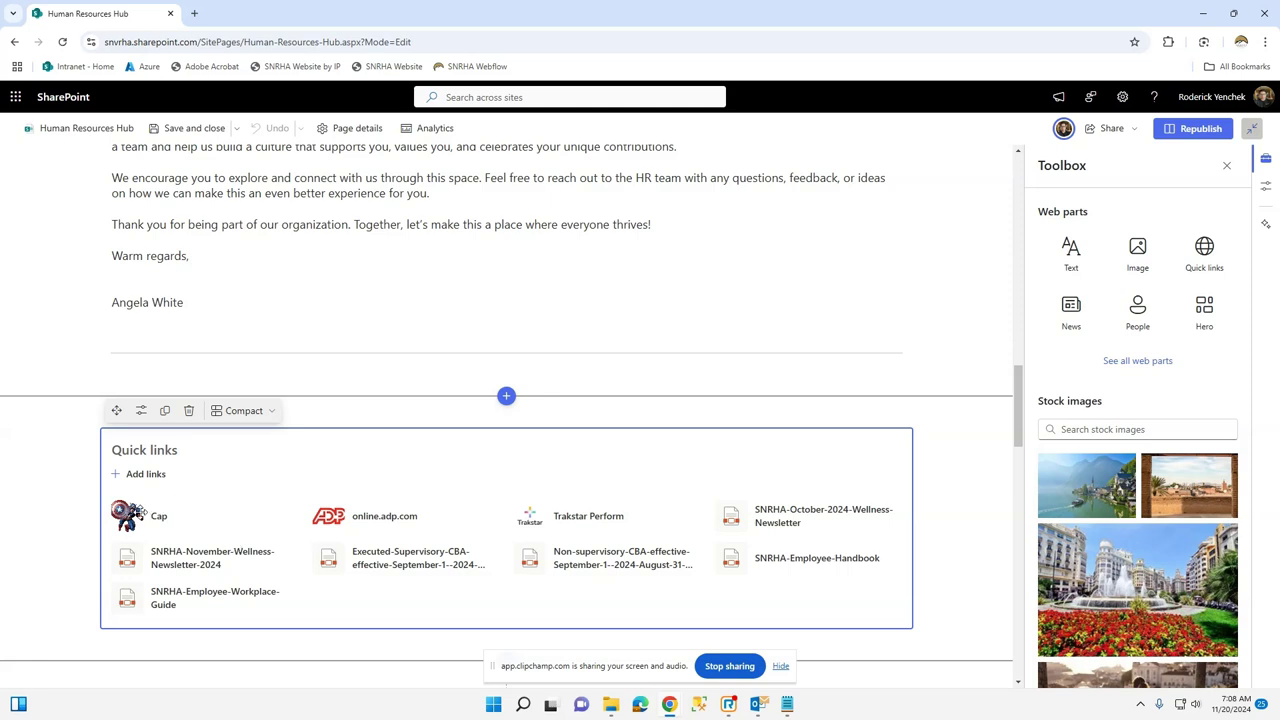
{"action": "mouse_move", "coordinate": [140, 515]}
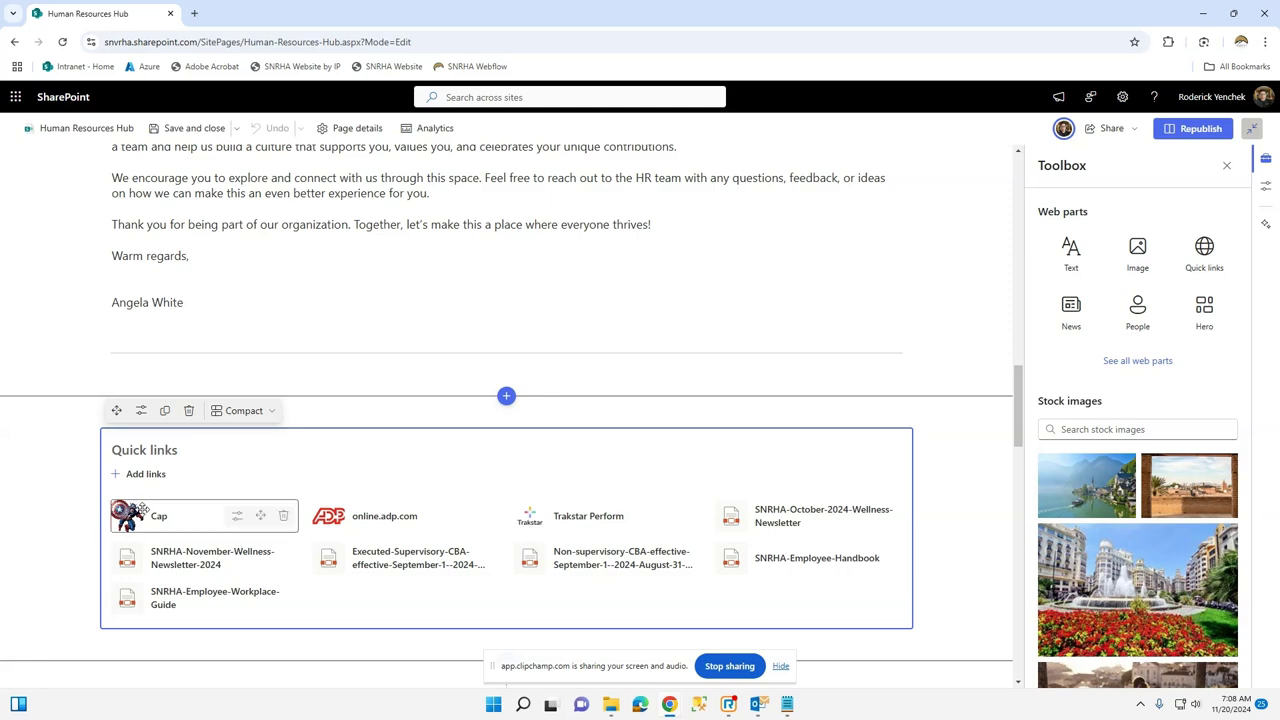
{"action": "left_click", "coordinate": [283, 517]}
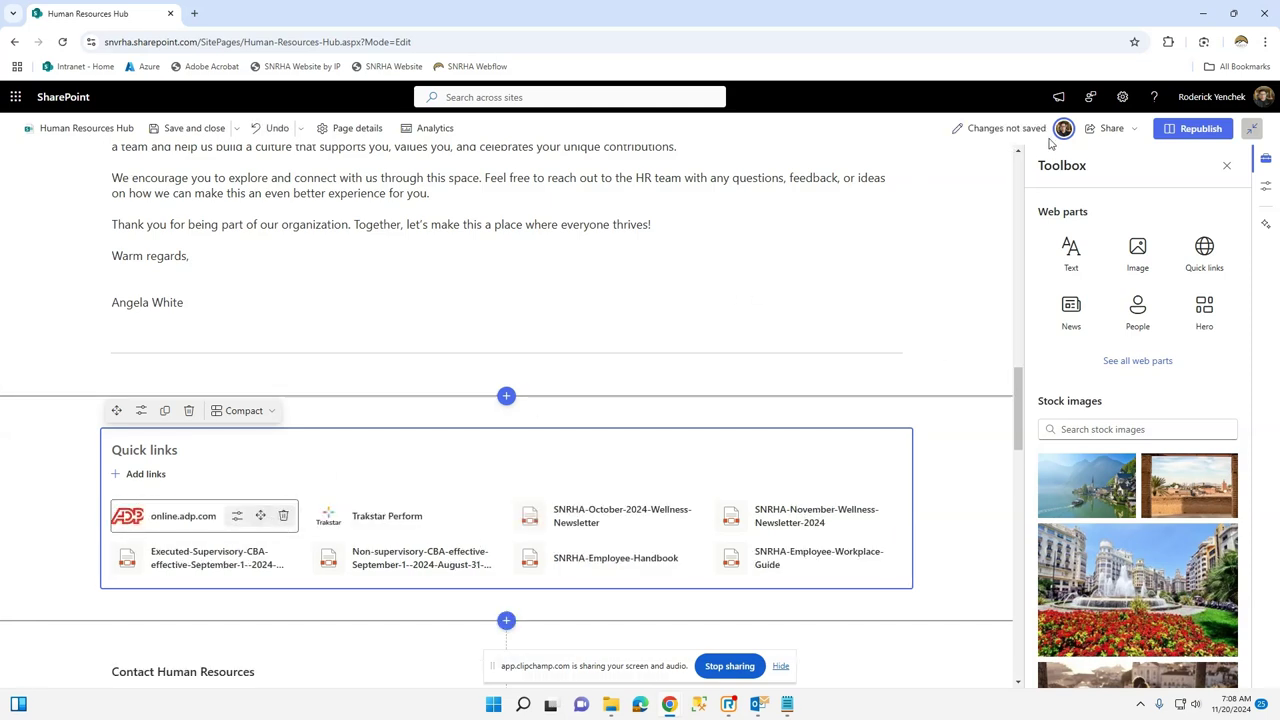
Save and close the edited page and republish it.
{"action": "left_click", "coordinate": [191, 134]}
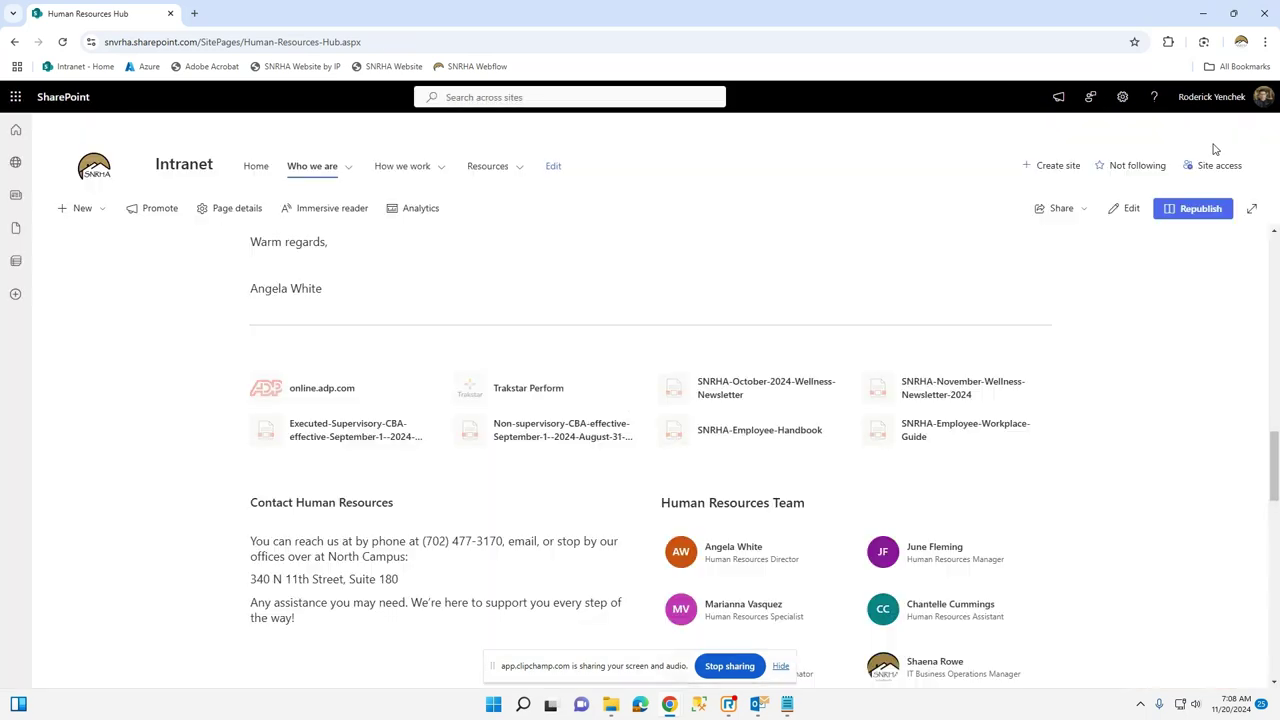
{"action": "left_click", "coordinate": [1195, 210]}
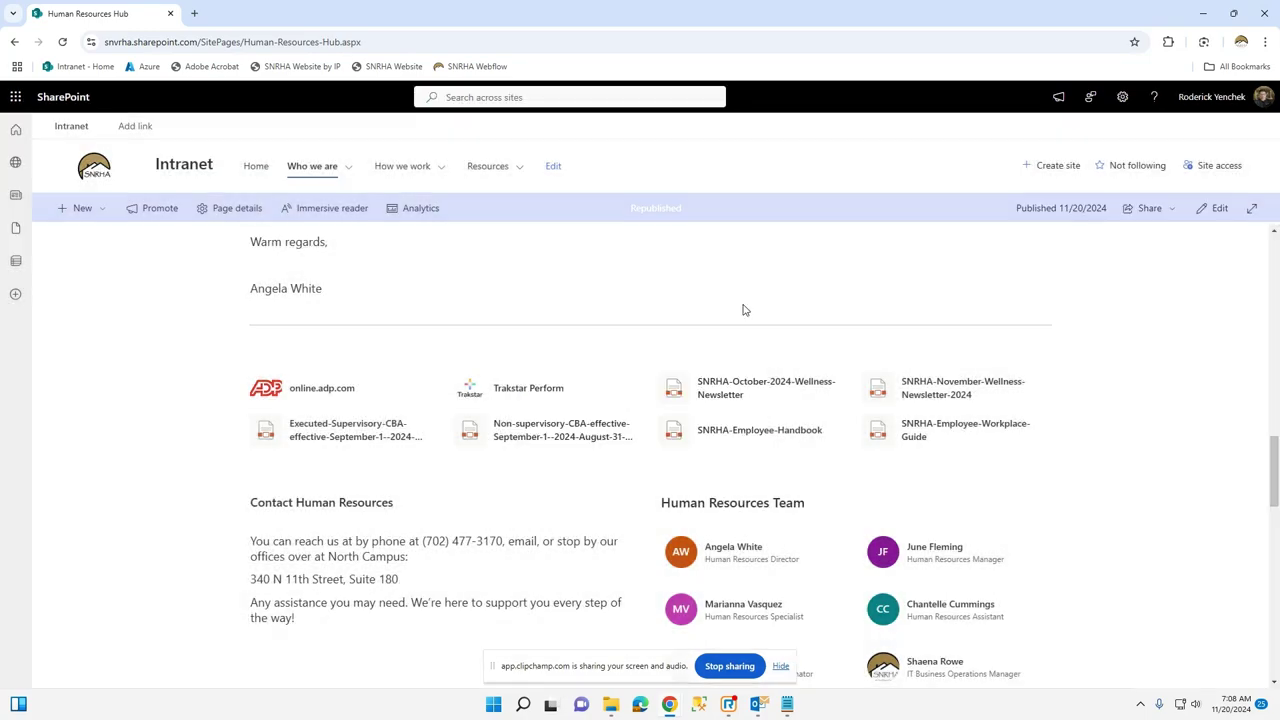
Review the republished page from its header through HR News, the director's message, quick links, contact details and Human Resources Team.
{"action": "scroll", "coordinate": [837, 436], "scroll_direction": "down", "scroll_amount": 6}
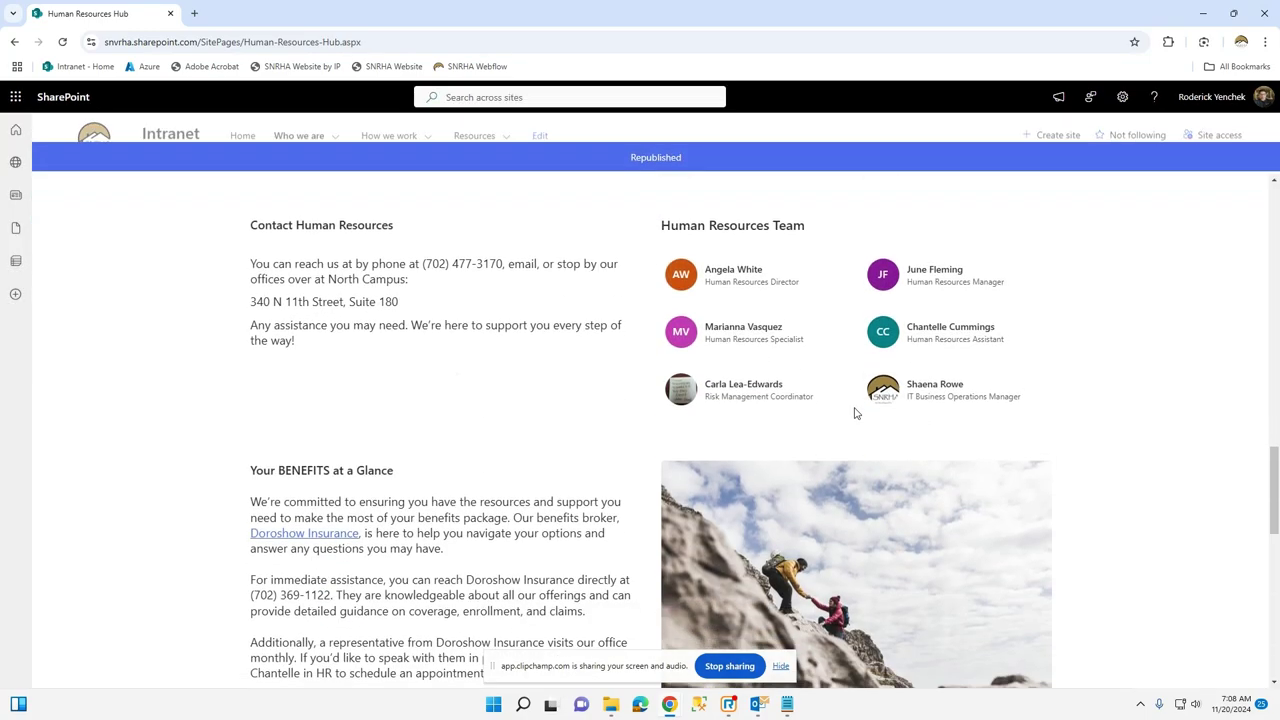
{"action": "scroll", "coordinate": [853, 405], "scroll_direction": "up", "scroll_amount": 3}
{"action": "scroll", "coordinate": [853, 405], "scroll_direction": "up", "scroll_amount": 15}
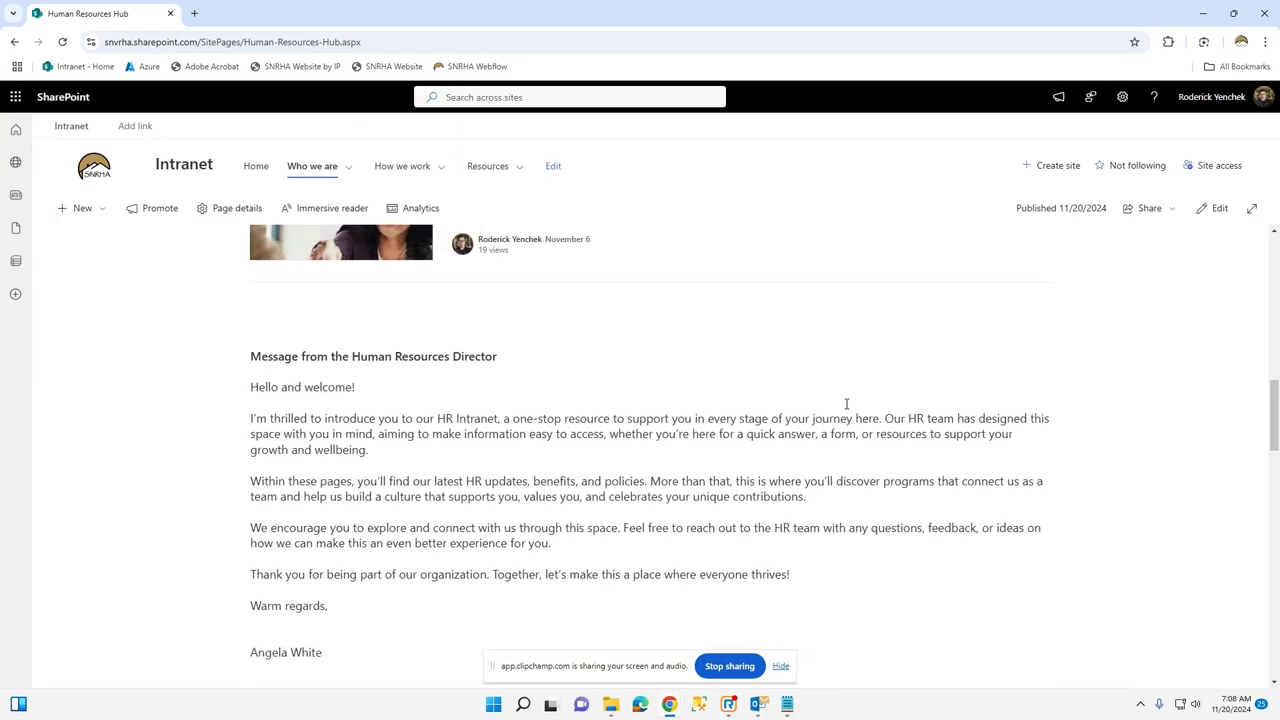
{"action": "scroll", "coordinate": [730, 248], "scroll_direction": "up", "scroll_amount": 5}
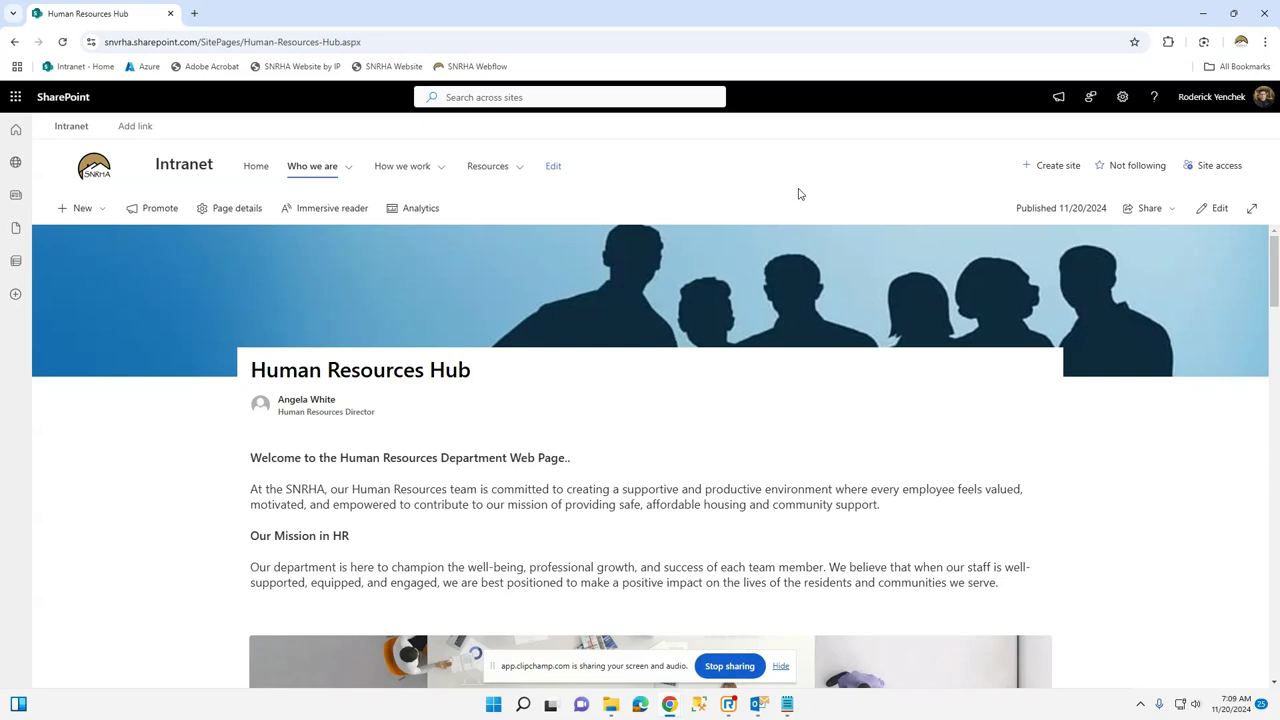
{"action": "scroll", "coordinate": [818, 430], "scroll_direction": "down", "scroll_amount": 6}
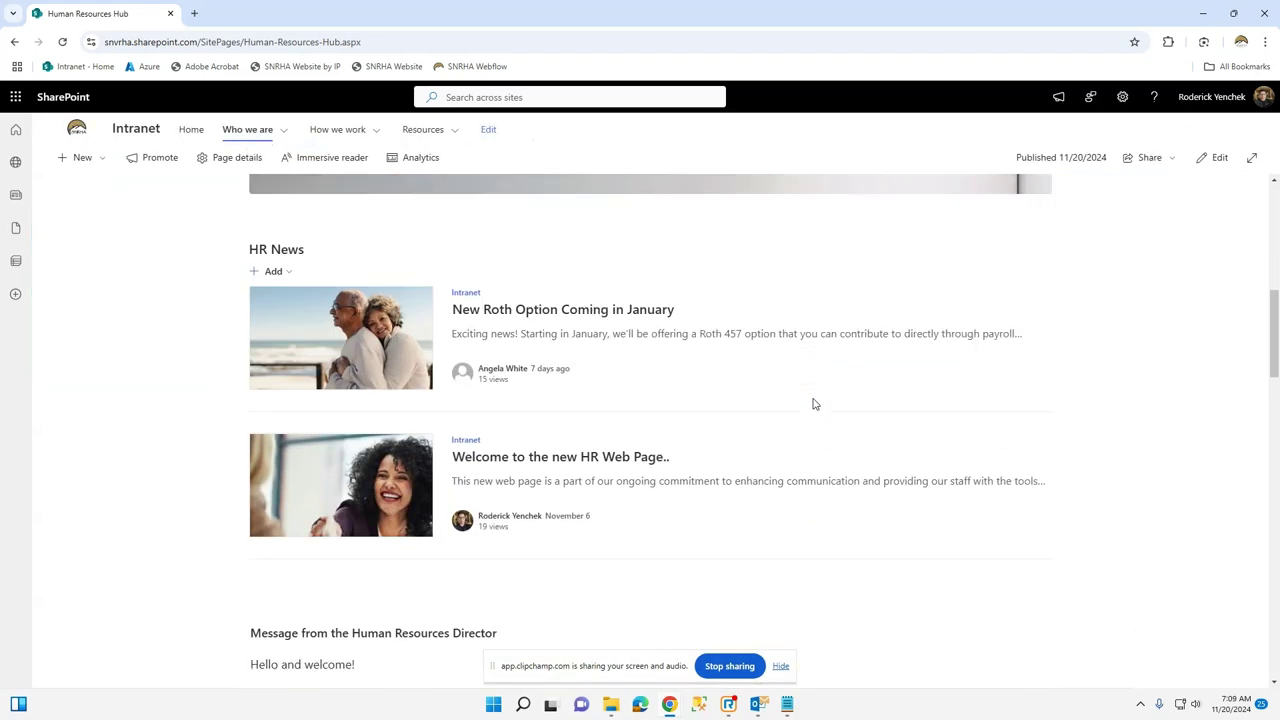
{"action": "scroll", "coordinate": [813, 402], "scroll_direction": "up", "scroll_amount": 6}
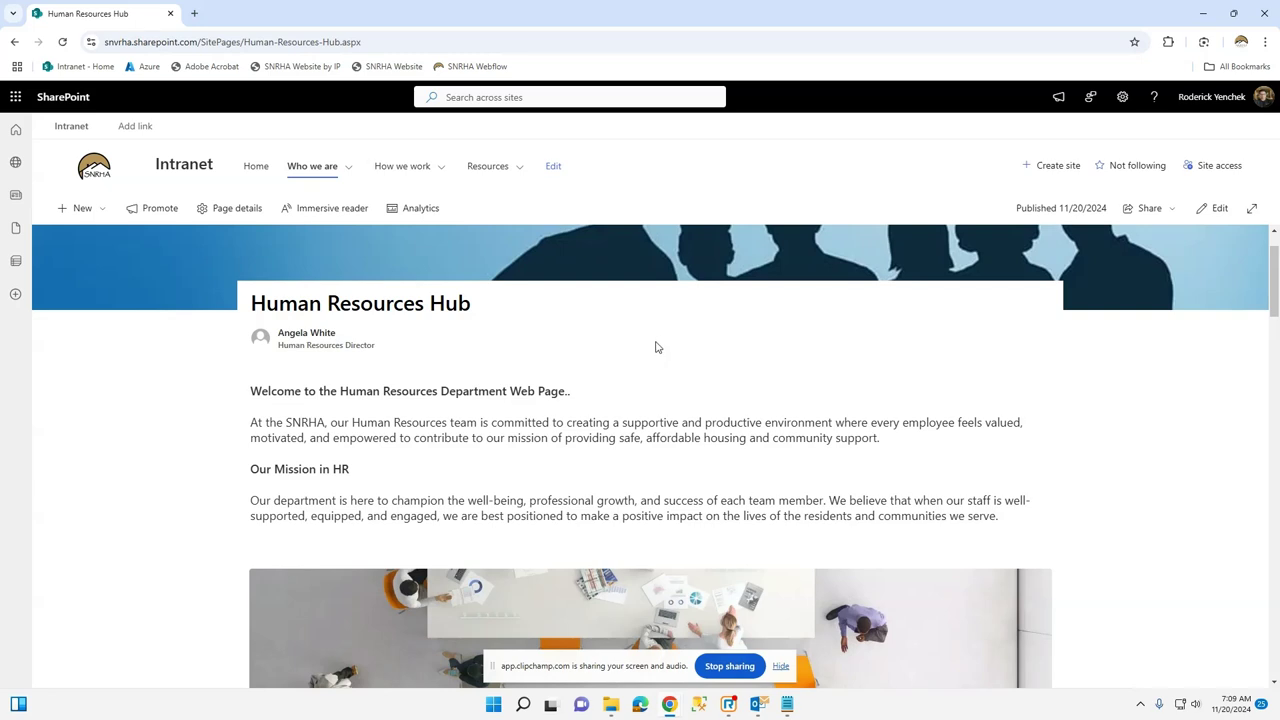
{"action": "scroll", "coordinate": [662, 359], "scroll_direction": "down", "scroll_amount": 5}
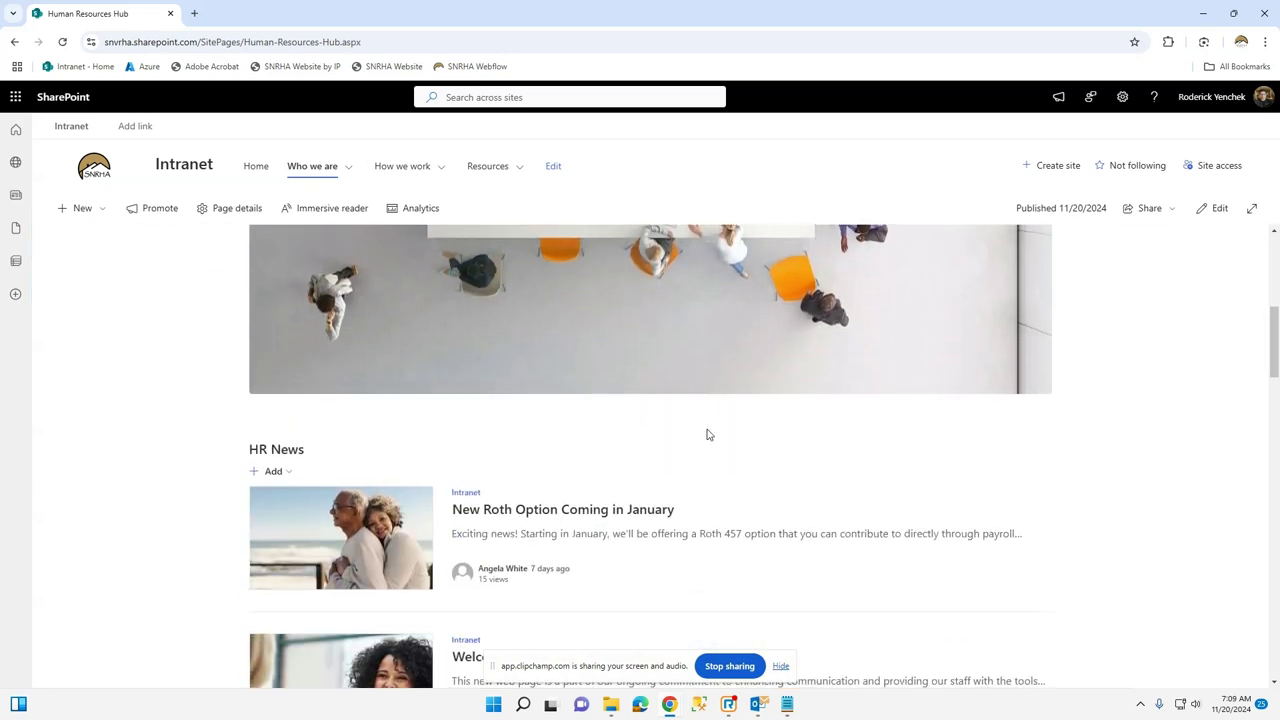
{"action": "scroll", "coordinate": [728, 432], "scroll_direction": "down", "scroll_amount": 4}
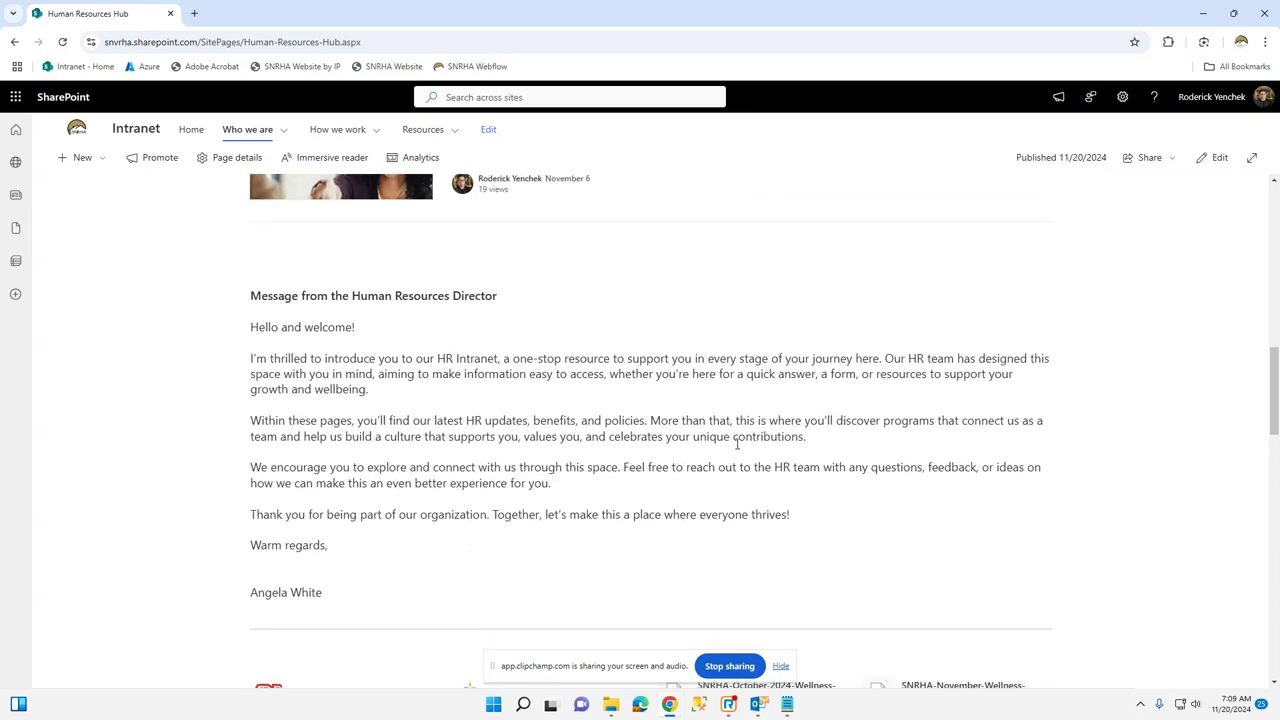
{"action": "scroll", "coordinate": [980, 423], "scroll_direction": "down", "scroll_amount": 7}
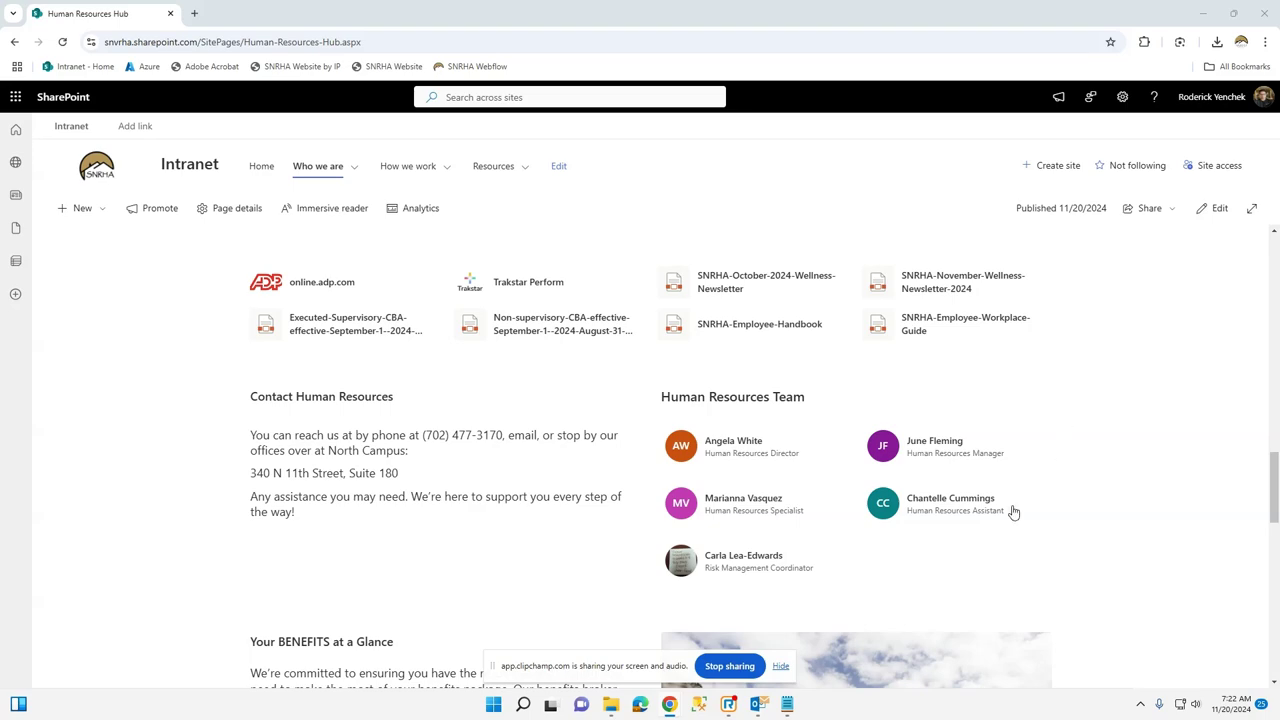
{"action": "scroll", "coordinate": [740, 410], "scroll_direction": "up", "scroll_amount": 2}
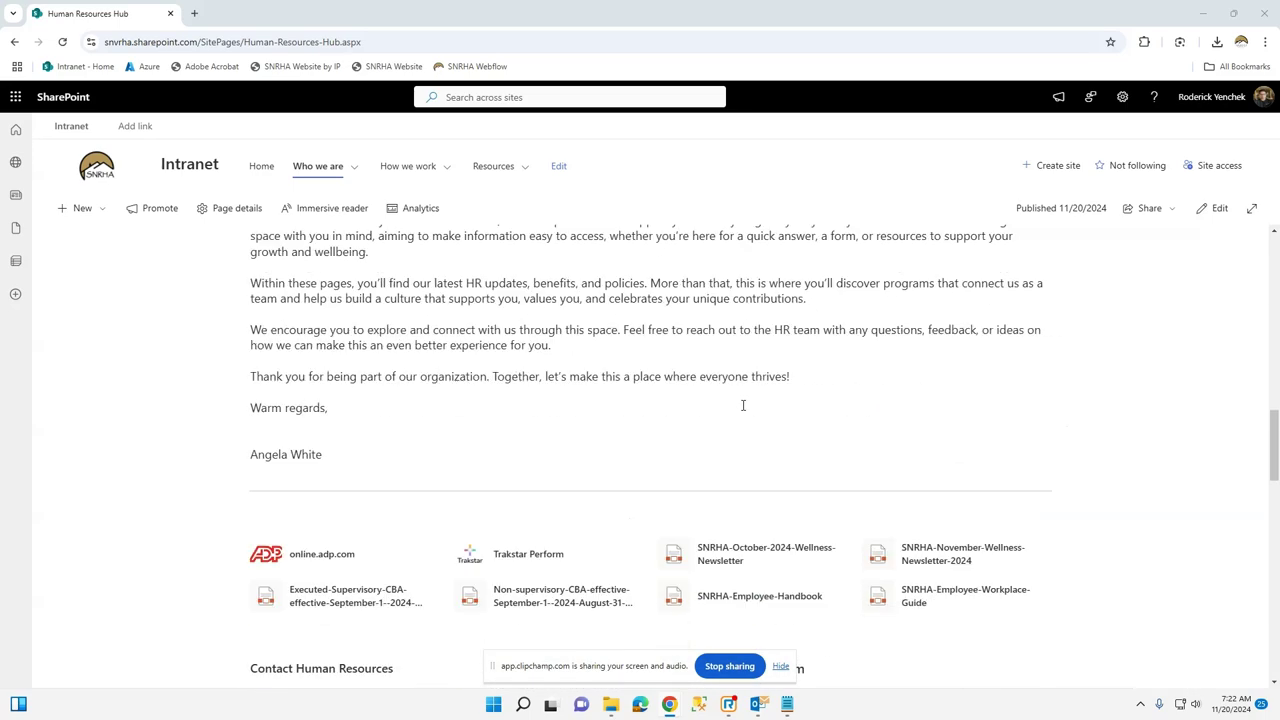
{"action": "scroll", "coordinate": [743, 404], "scroll_direction": "down", "scroll_amount": 2}
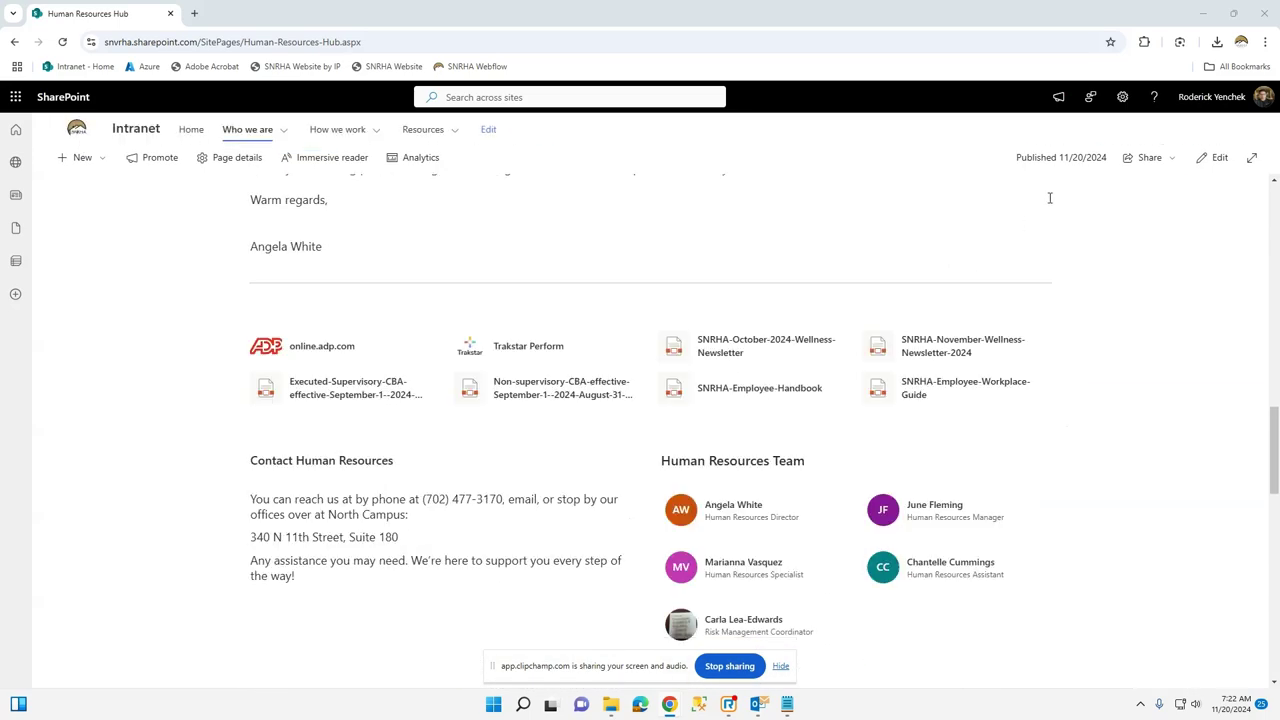
Reopen the page for editing and add the IT Business Operations Manager to the Human Resources Team web part.
{"action": "left_click", "coordinate": [1217, 160]}
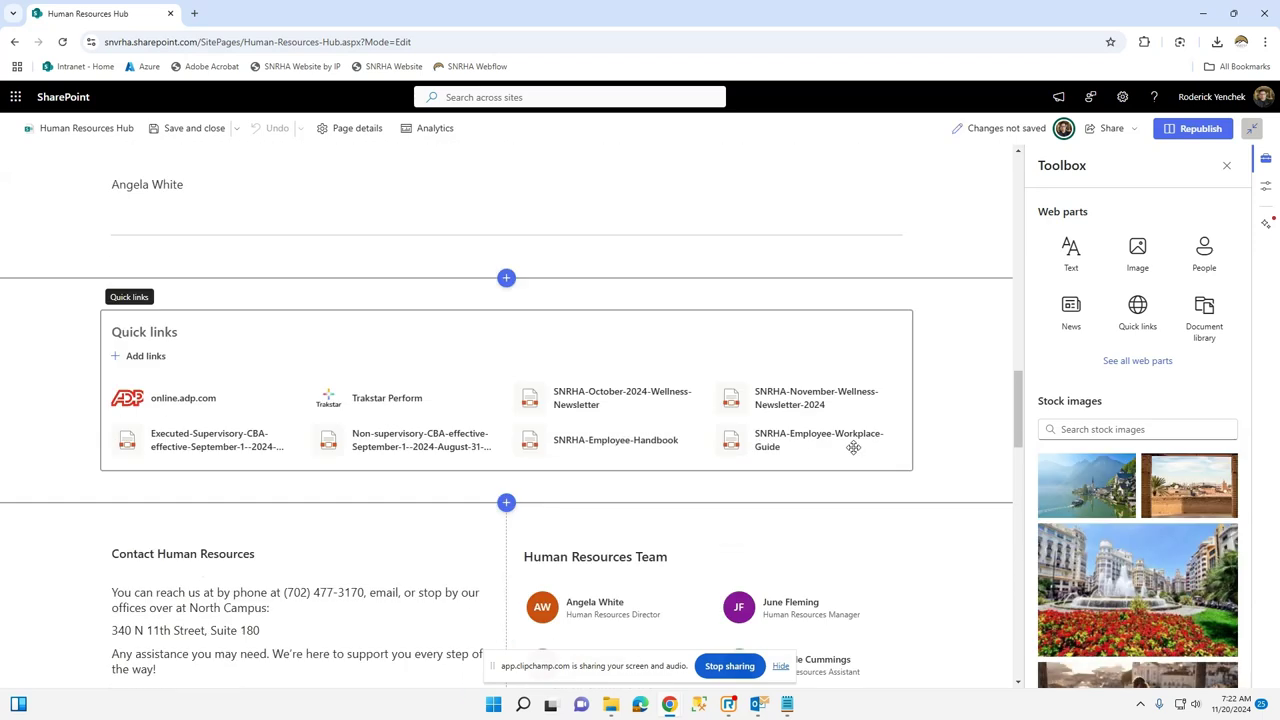
{"action": "scroll", "coordinate": [853, 447], "scroll_direction": "down", "scroll_amount": 3}
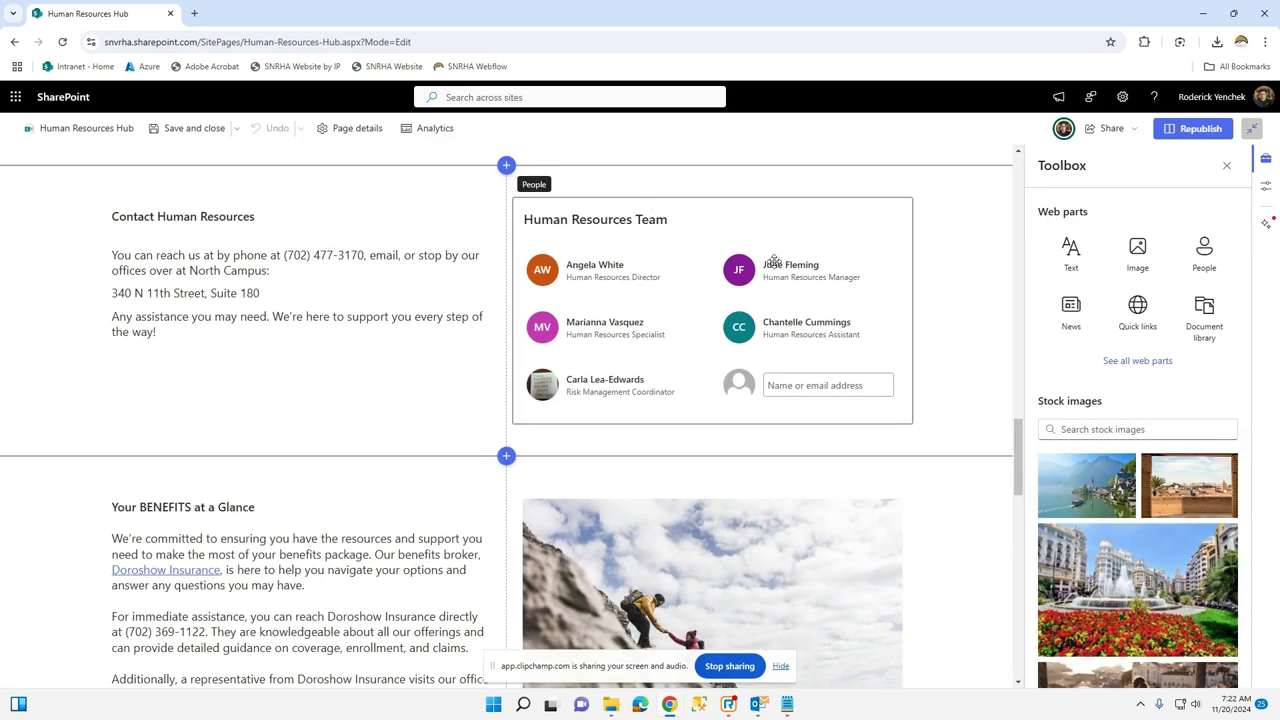
{"action": "left_click", "coordinate": [868, 222]}
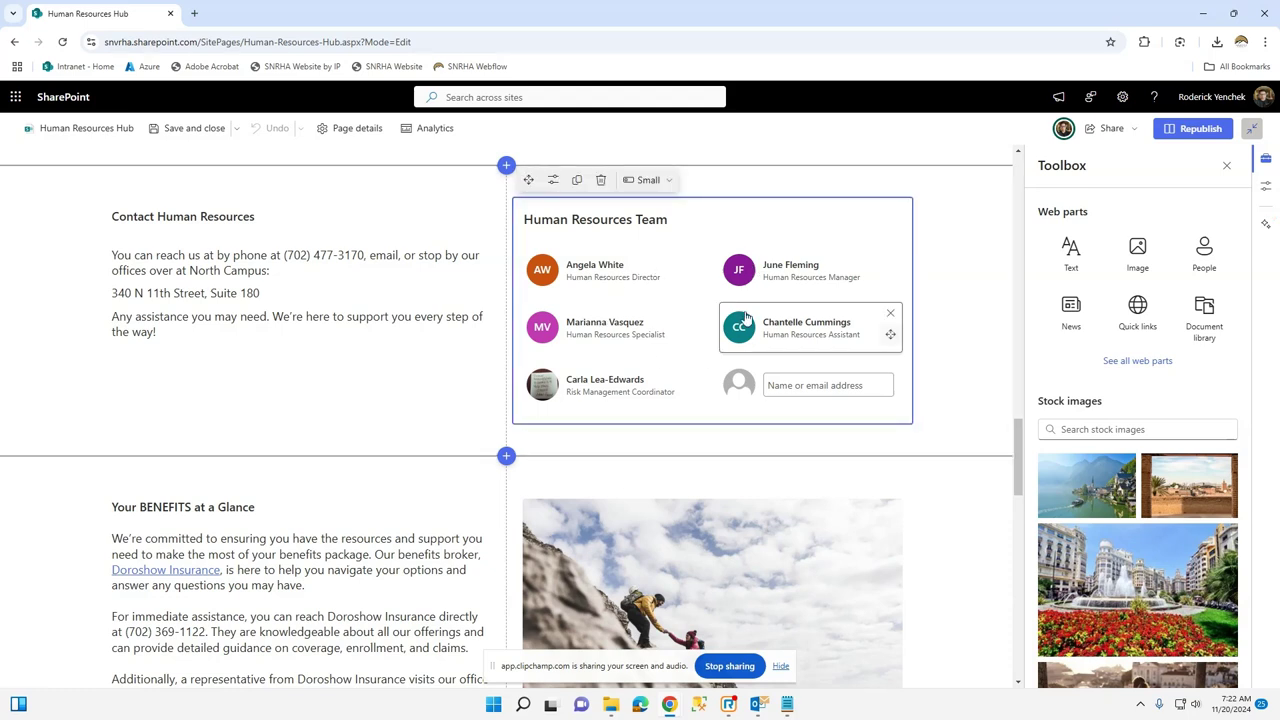
{"action": "left_click", "coordinate": [808, 386]}
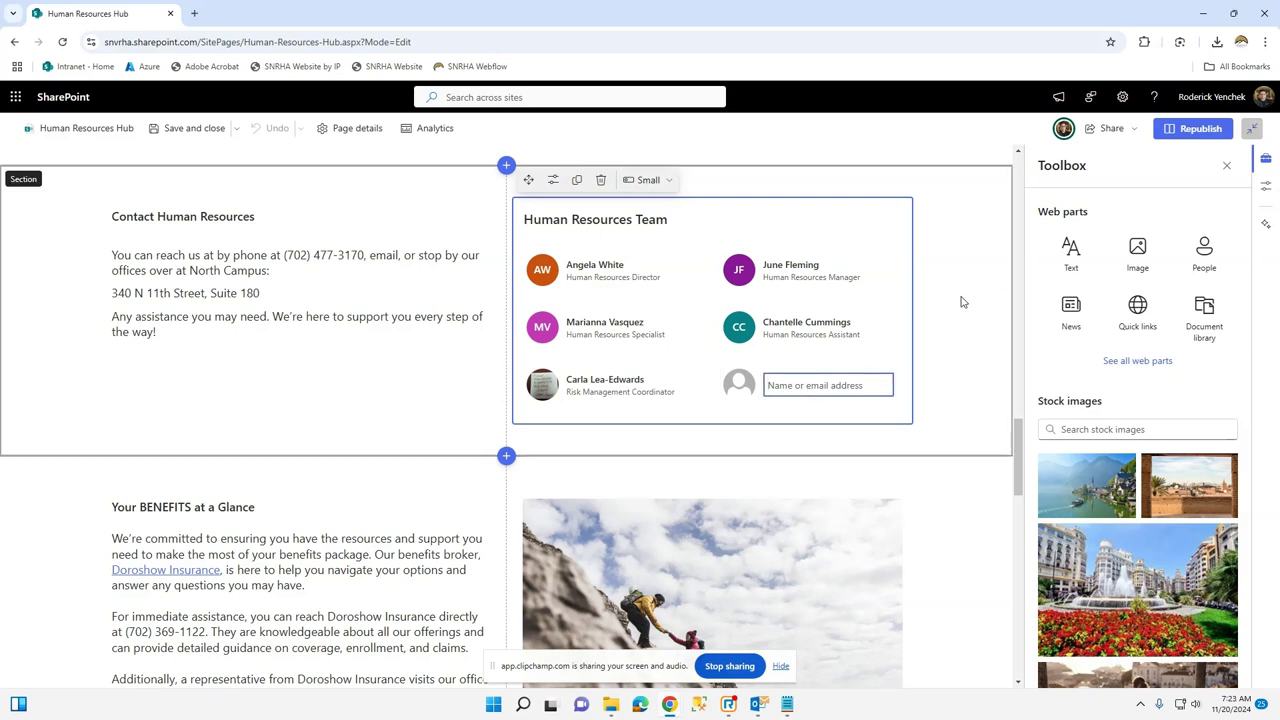
{"action": "type", "text": "sh"}
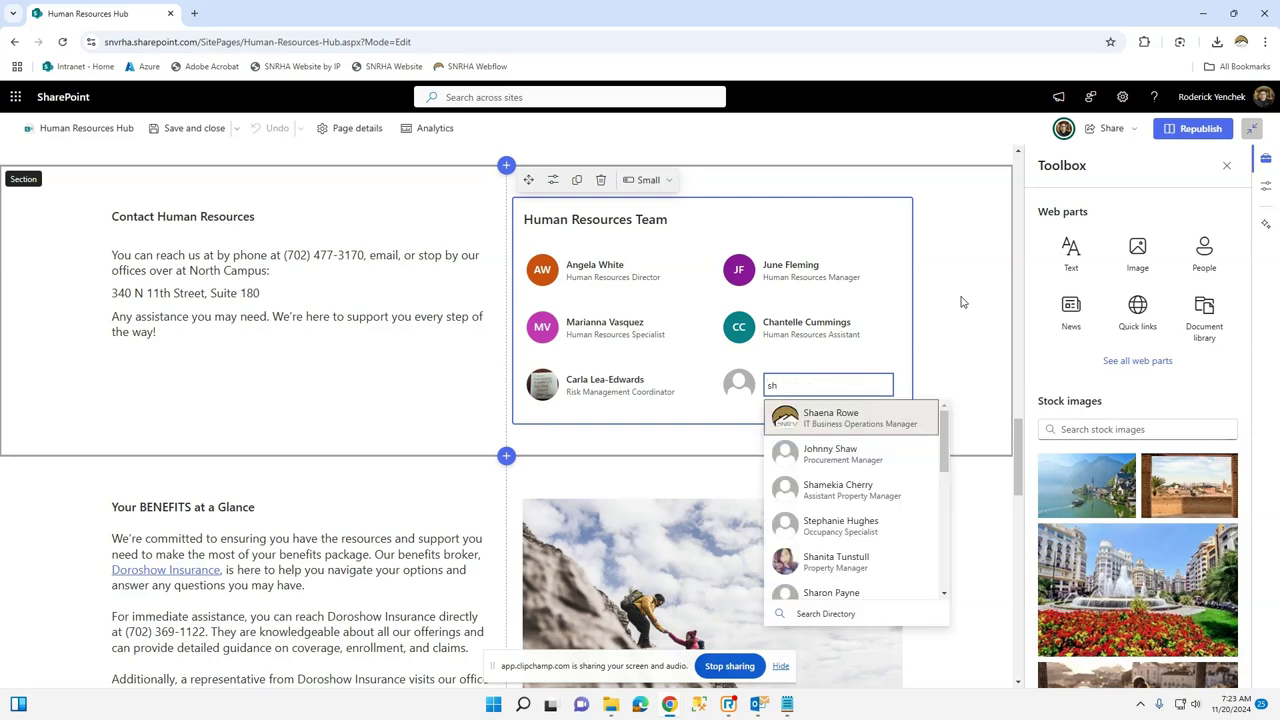
{"action": "key", "text": "Return"}
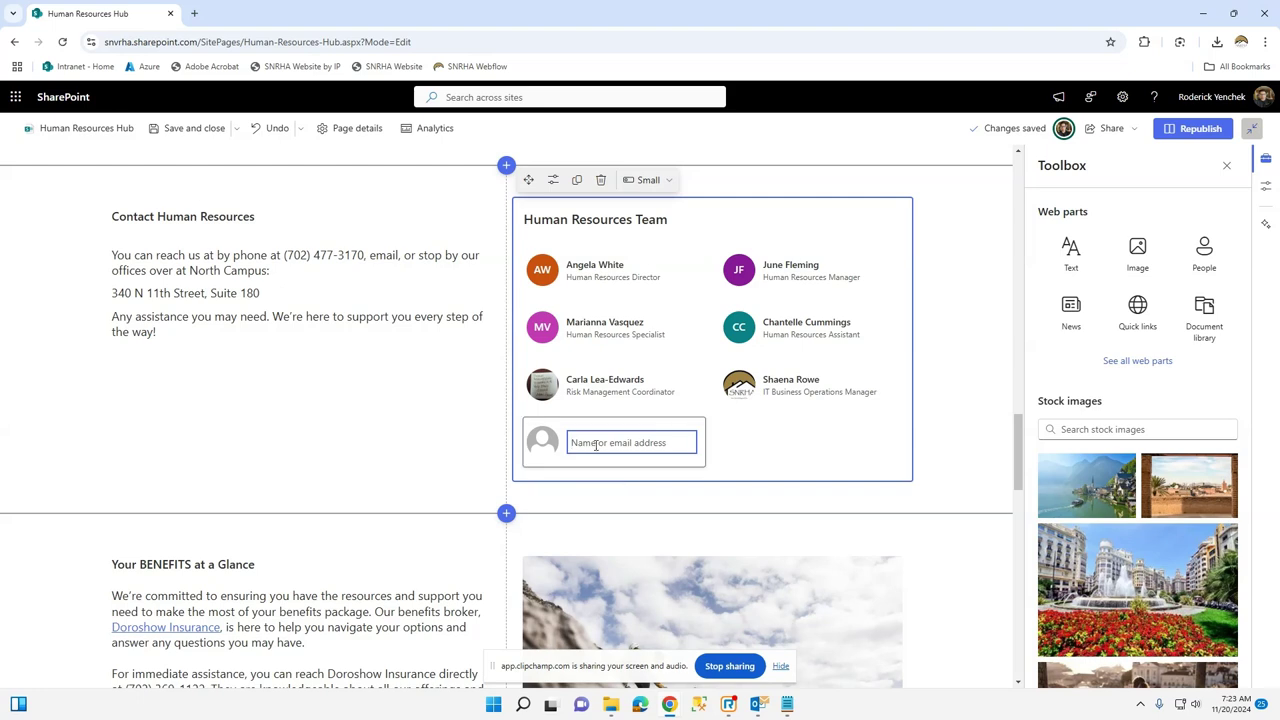
Add the Network Administrator to the Human Resources Team web part, and save and close the page.
{"action": "mouse_move", "coordinate": [669, 404]}
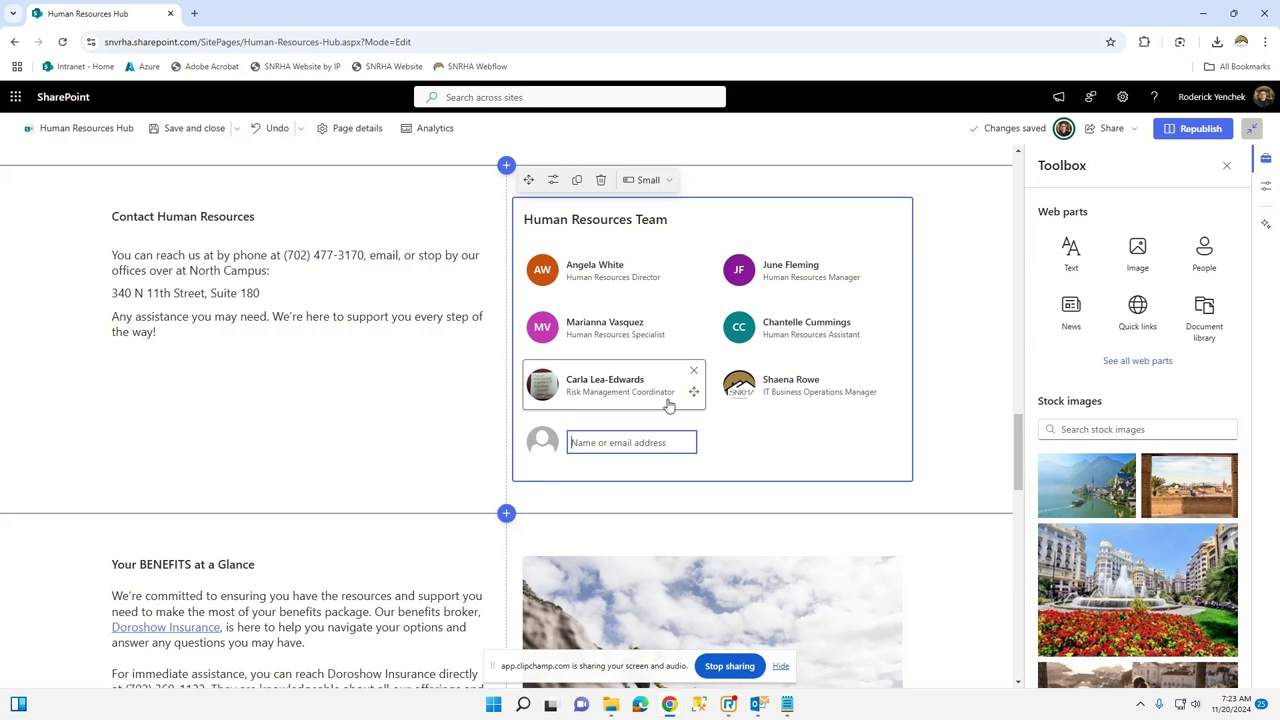
{"action": "type", "text": "tommy"}
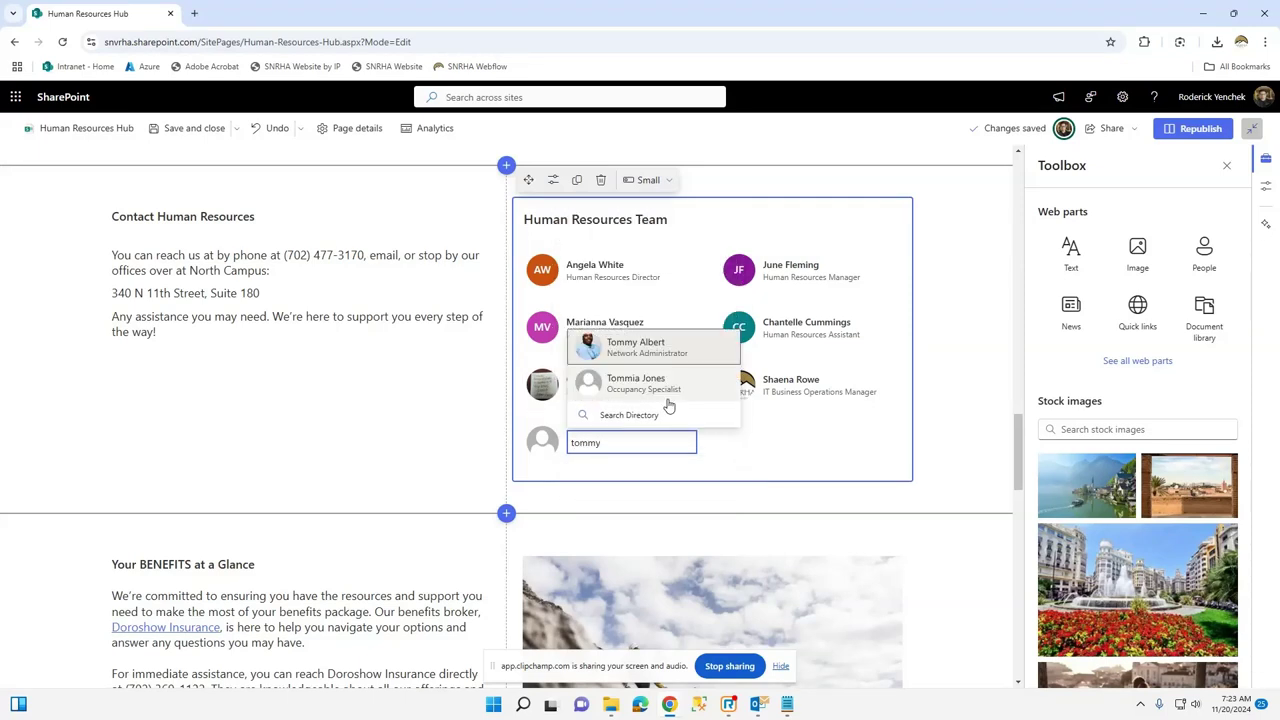
{"action": "left_click", "coordinate": [672, 350]}
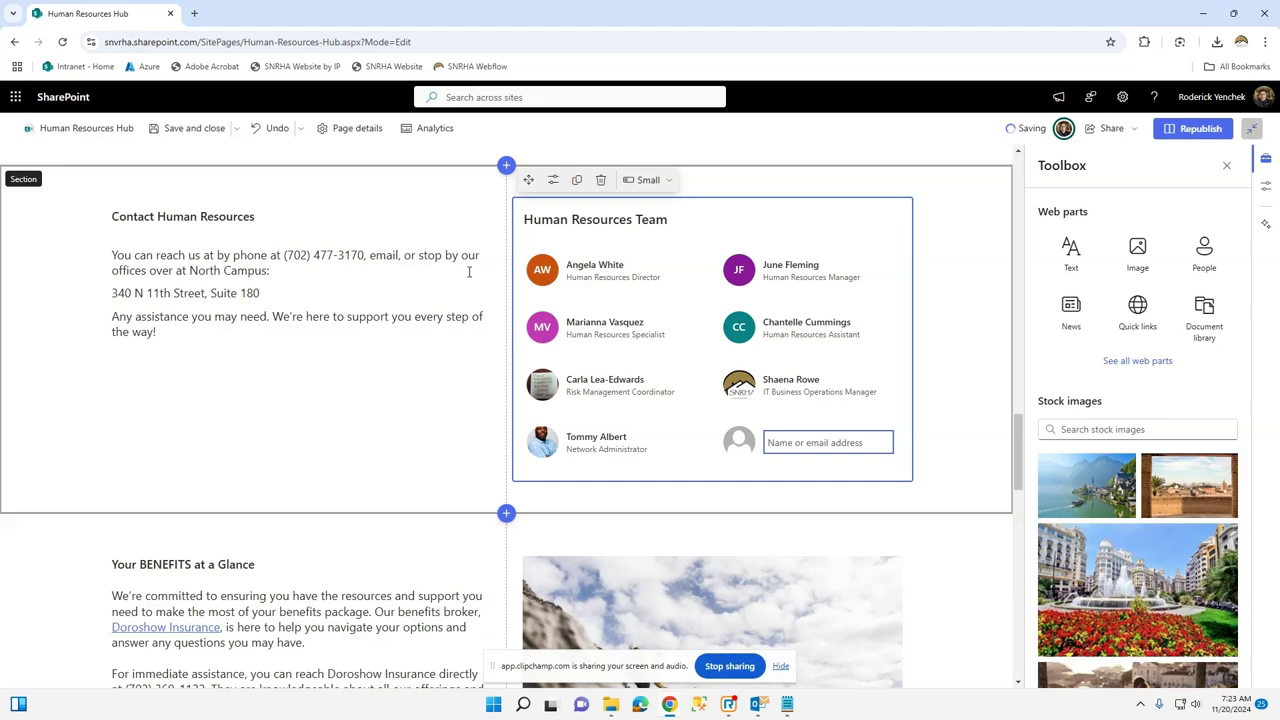
{"action": "left_click", "coordinate": [178, 130]}
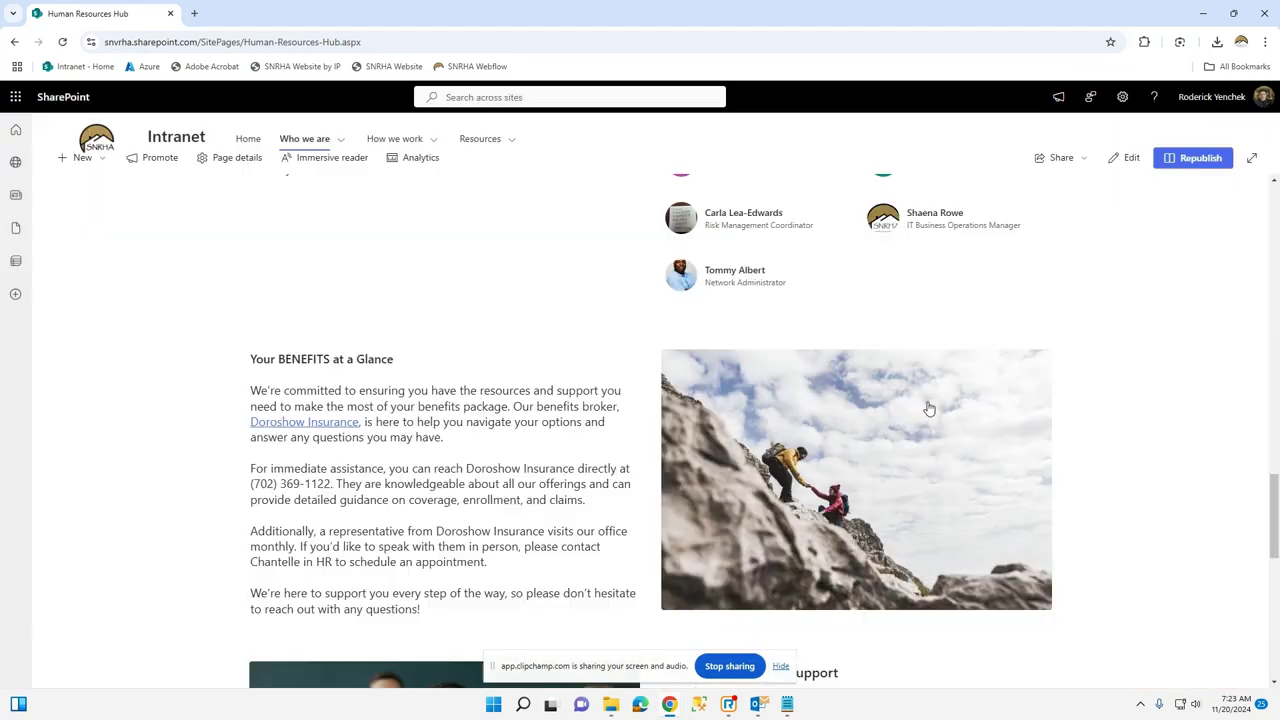
Check the Human Resources Team list and view the profile cards of the IT Business Operations Manager and the Network Administrator.
{"action": "scroll", "coordinate": [927, 432], "scroll_direction": "up", "scroll_amount": 3}
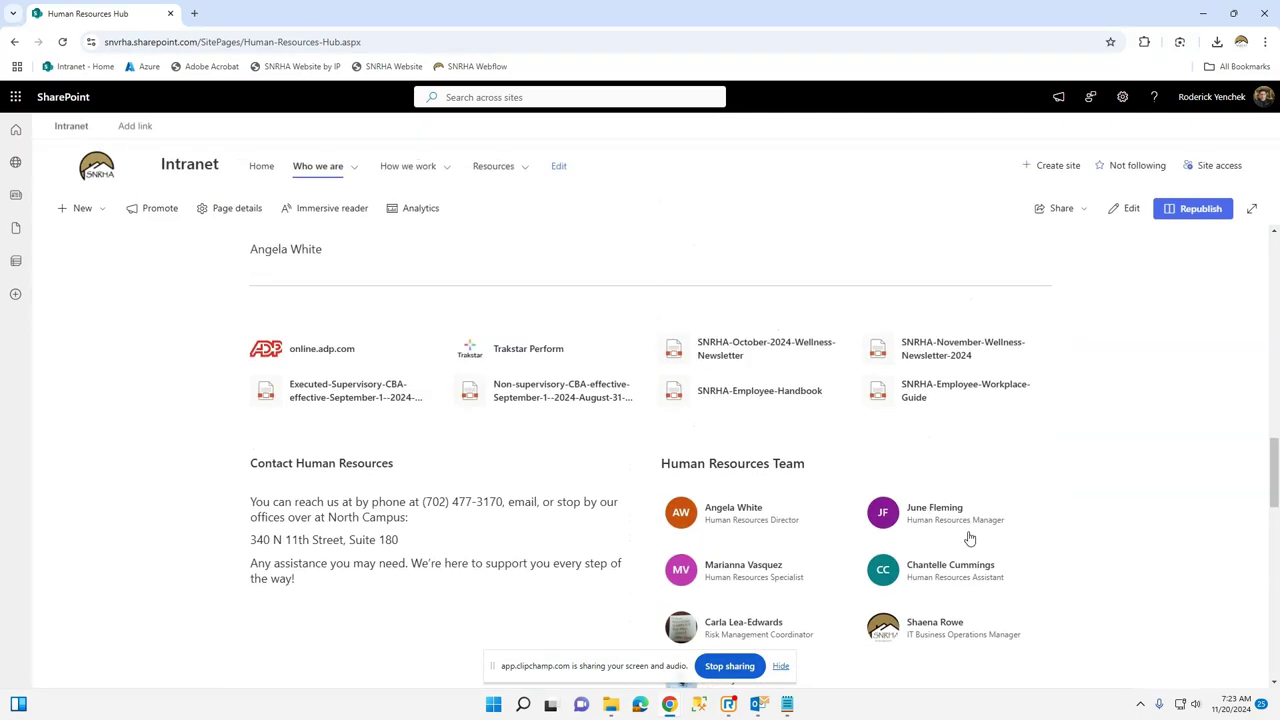
{"action": "scroll", "coordinate": [843, 526], "scroll_direction": "down", "scroll_amount": 2}
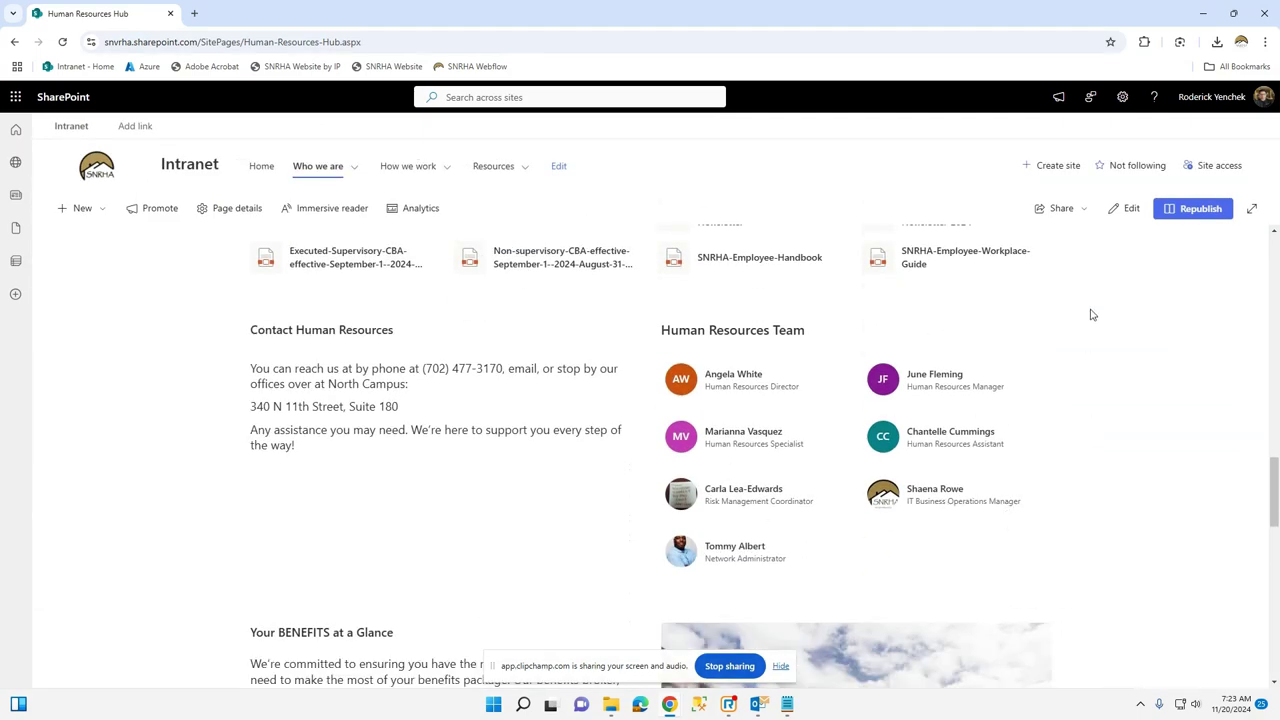
{"action": "left_click", "coordinate": [883, 513]}
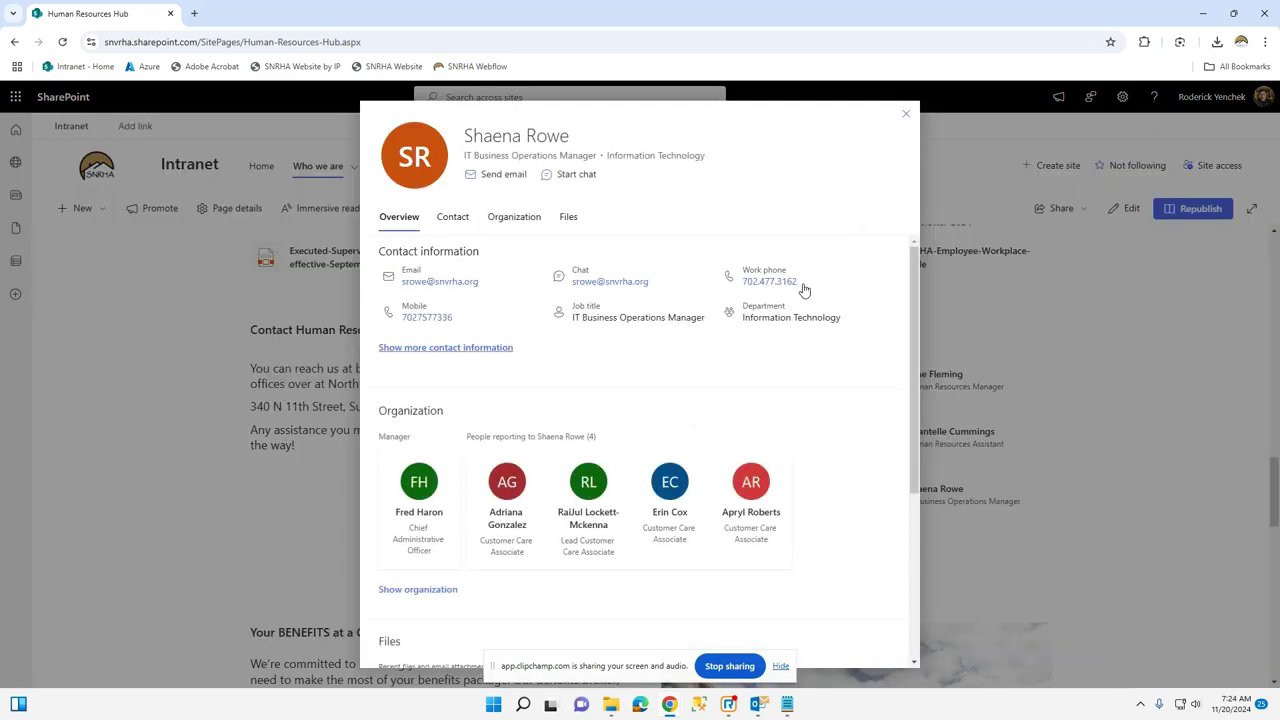
{"action": "left_click", "coordinate": [904, 119]}
{"action": "left_click", "coordinate": [731, 558]}
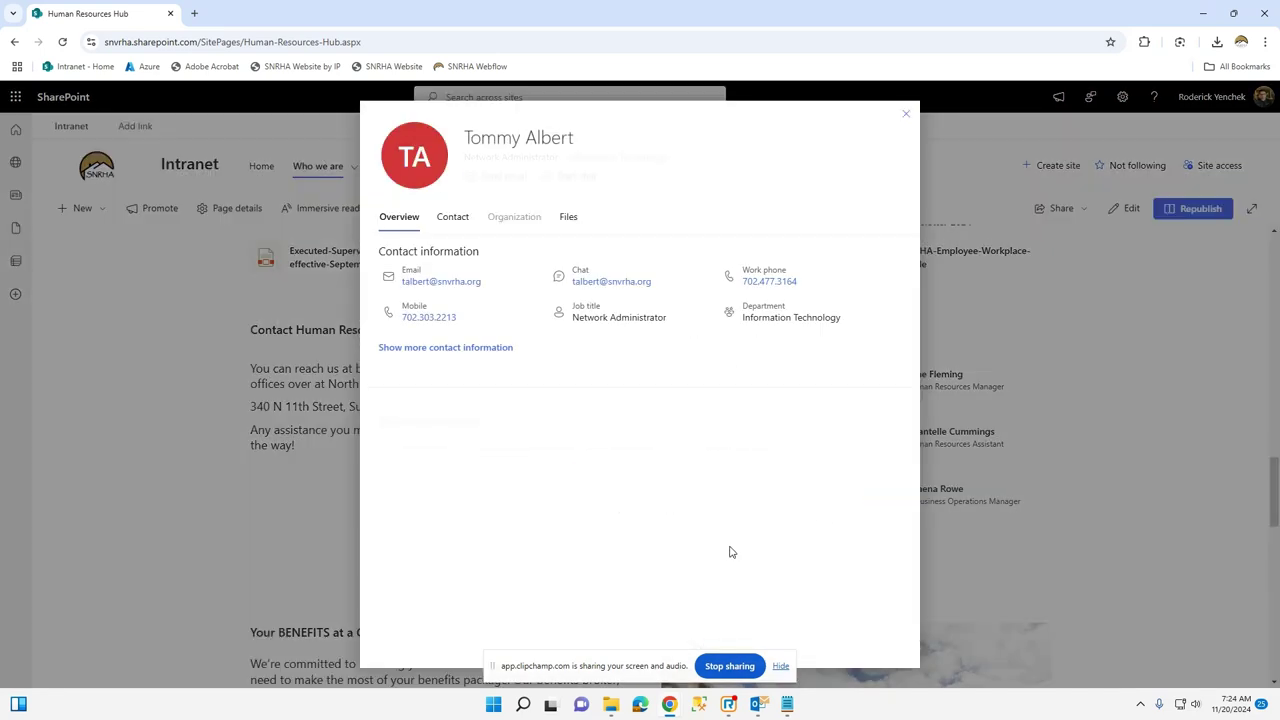
{"action": "left_click", "coordinate": [906, 116]}
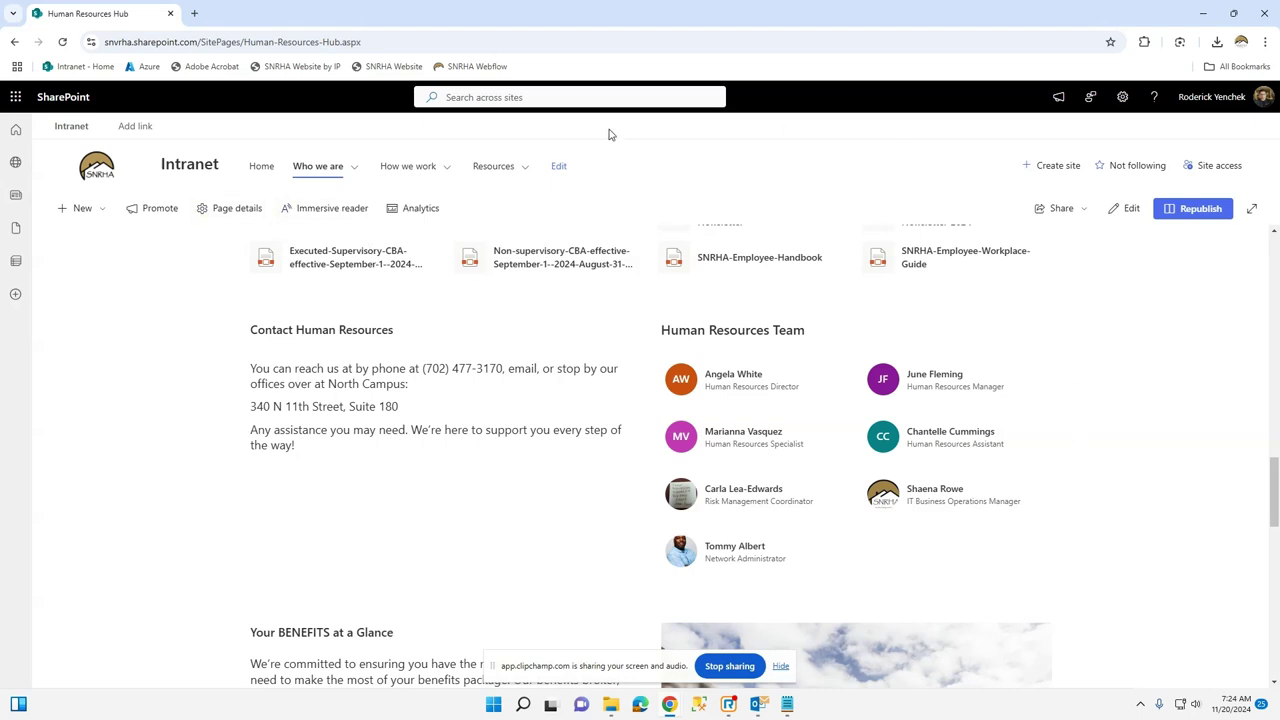
Reopen the page for editing, remove the Network Administrator and IT Business Operations Manager from the Human Resources Team, and save and close it.
{"action": "left_click", "coordinate": [1128, 210]}
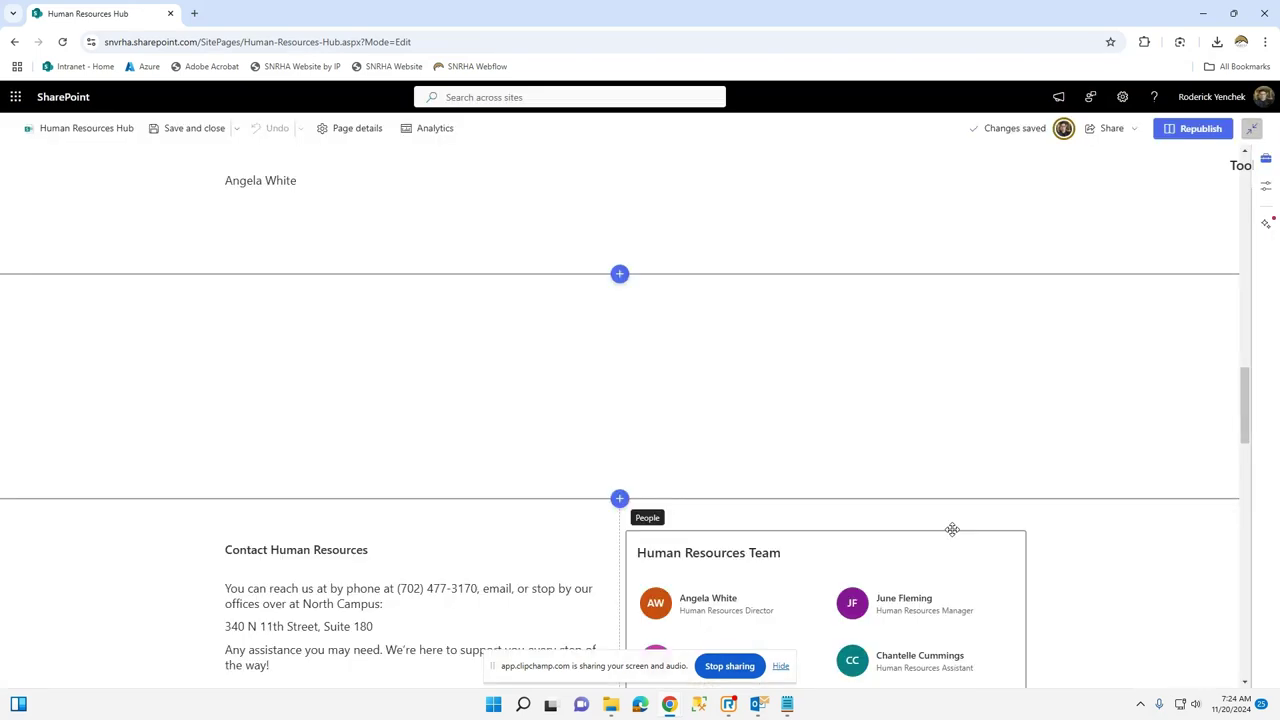
{"action": "scroll", "coordinate": [973, 480], "scroll_direction": "down", "scroll_amount": 3}
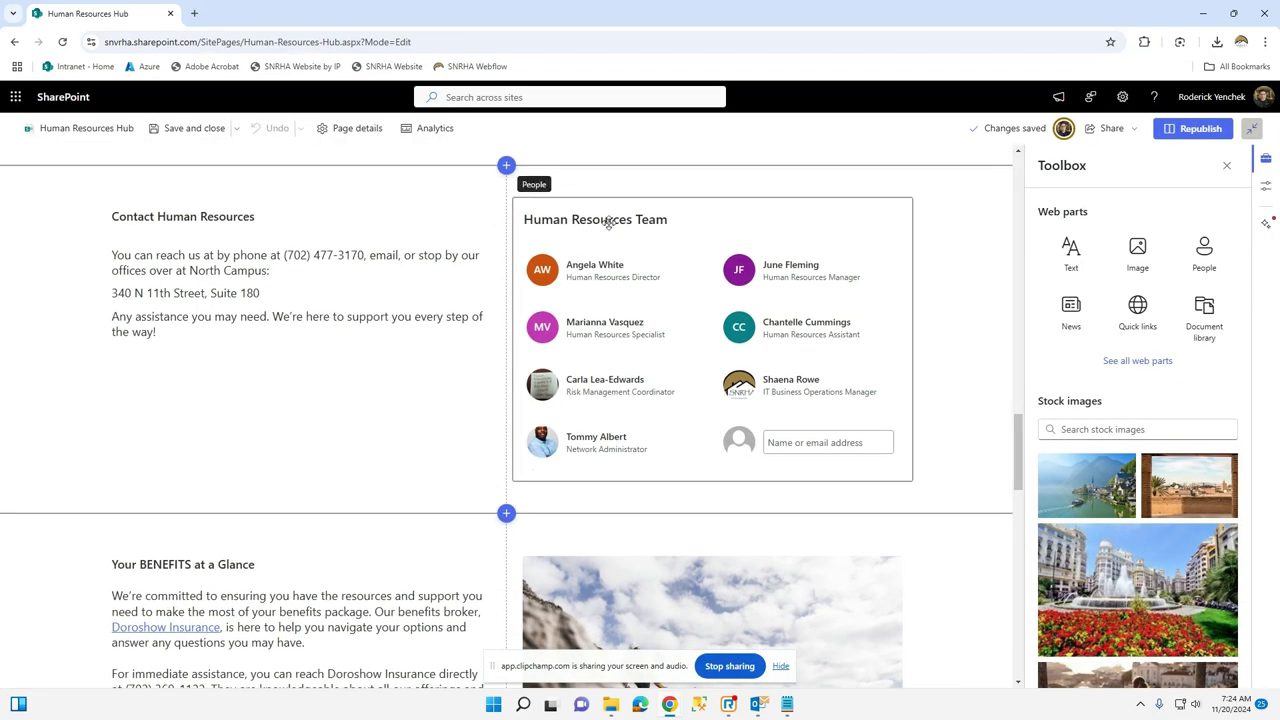
{"action": "left_click", "coordinate": [646, 220]}
{"action": "left_click", "coordinate": [652, 461]}
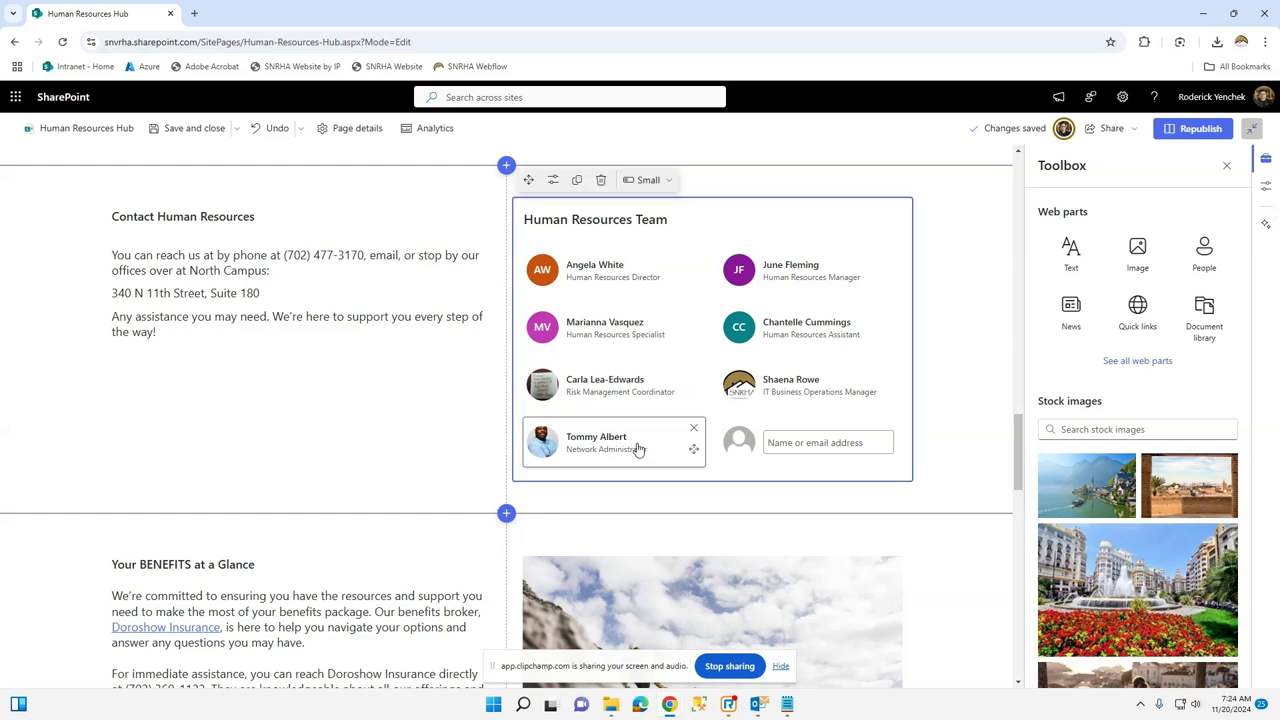
{"action": "left_click", "coordinate": [694, 430]}
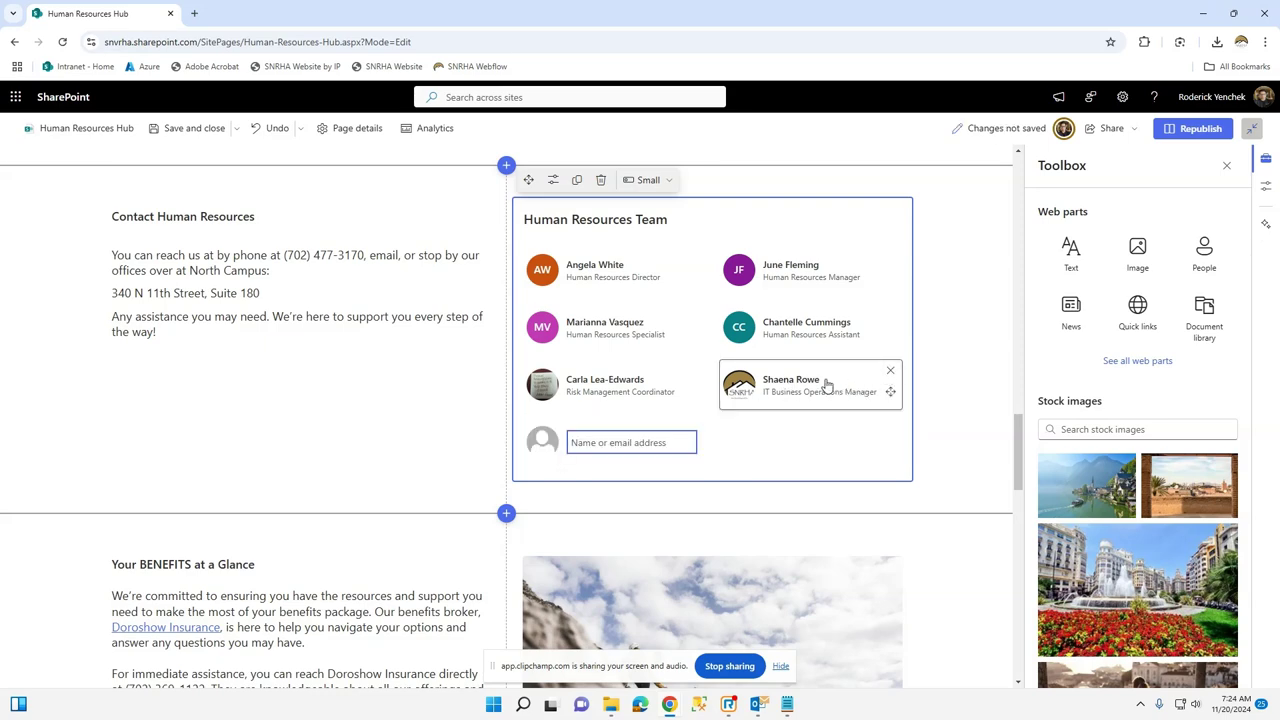
{"action": "left_click", "coordinate": [889, 374]}
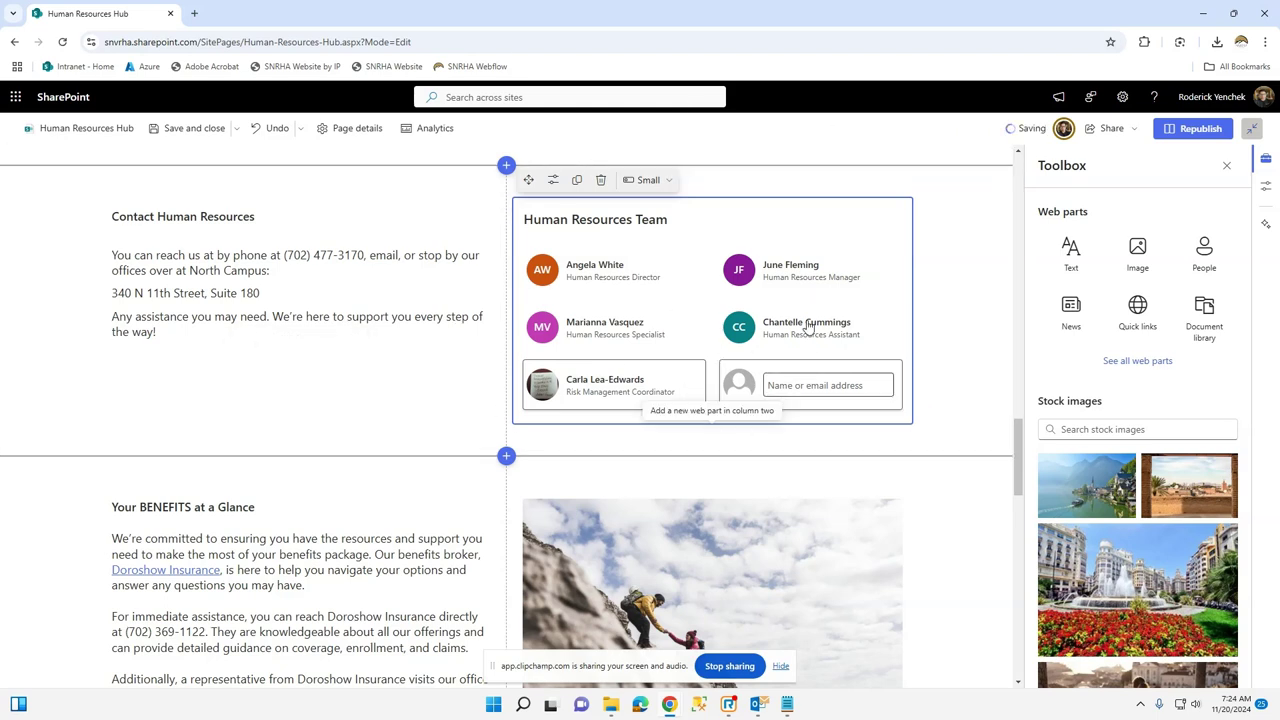
{"action": "left_click", "coordinate": [194, 129]}
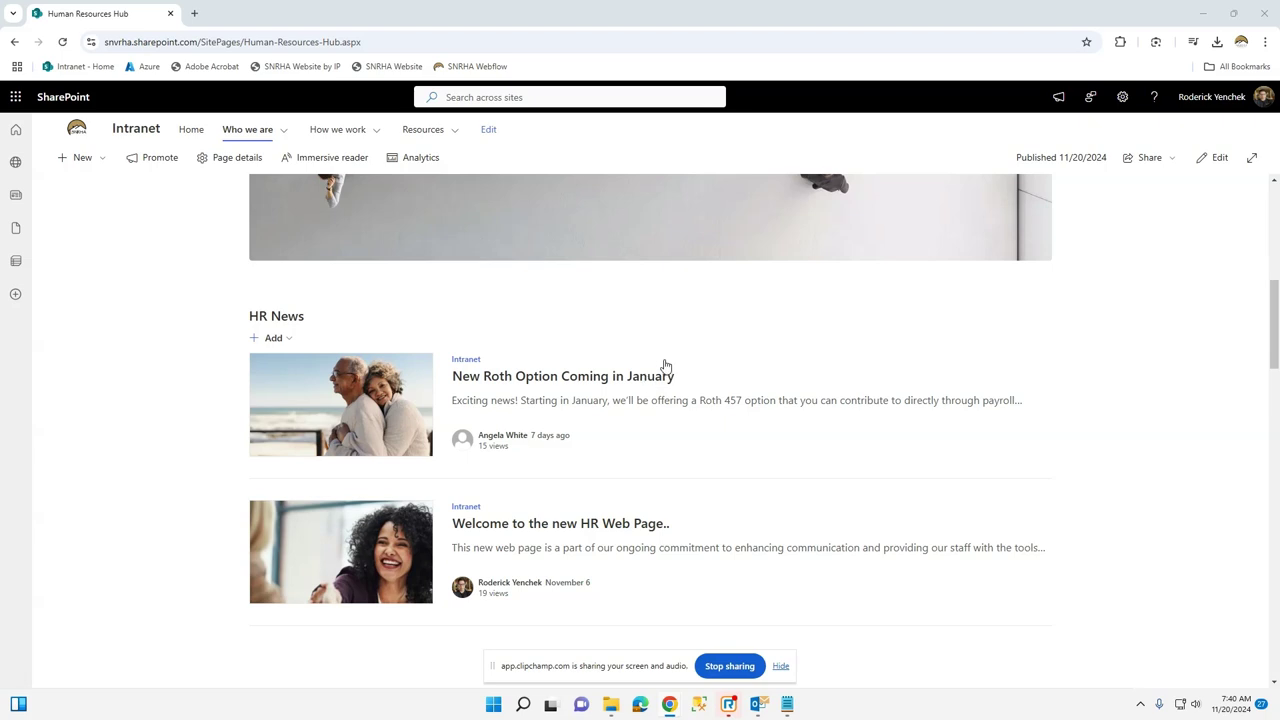
Create a news post from the HR News section using the Blank template.
{"action": "scroll", "coordinate": [733, 357], "scroll_direction": "up", "scroll_amount": 3}
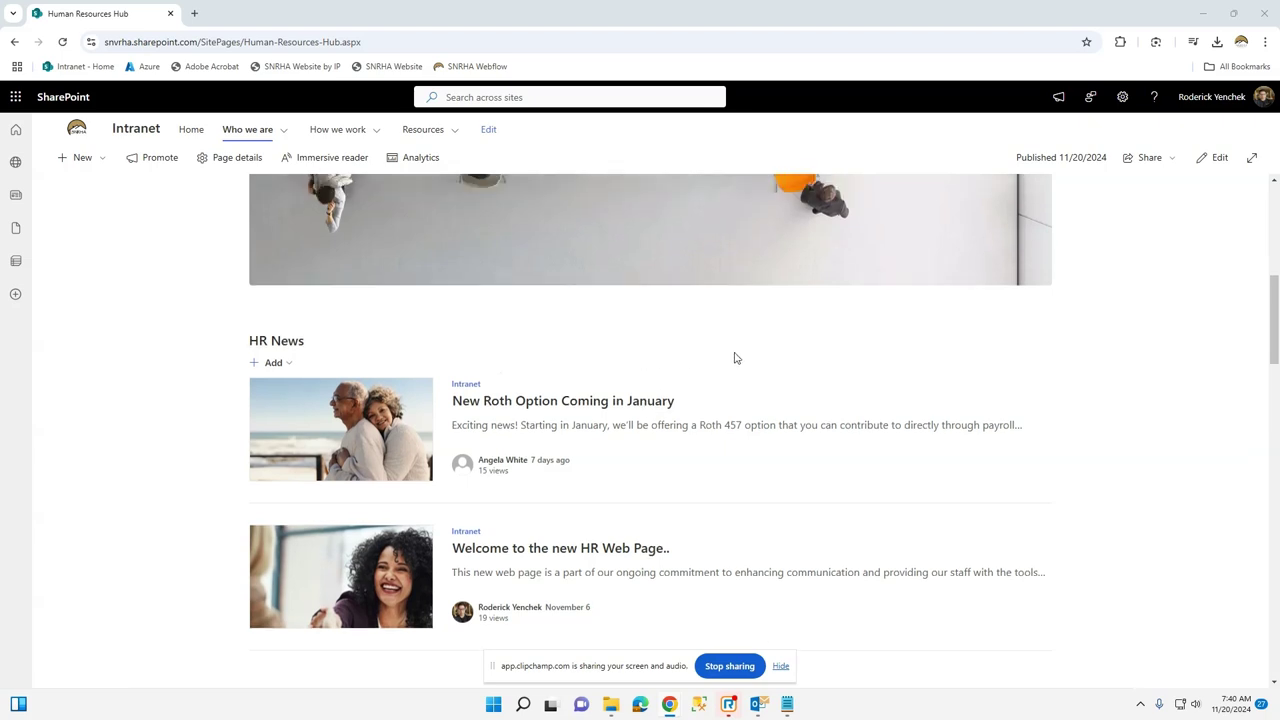
{"action": "scroll", "coordinate": [733, 357], "scroll_direction": "down", "scroll_amount": 3}
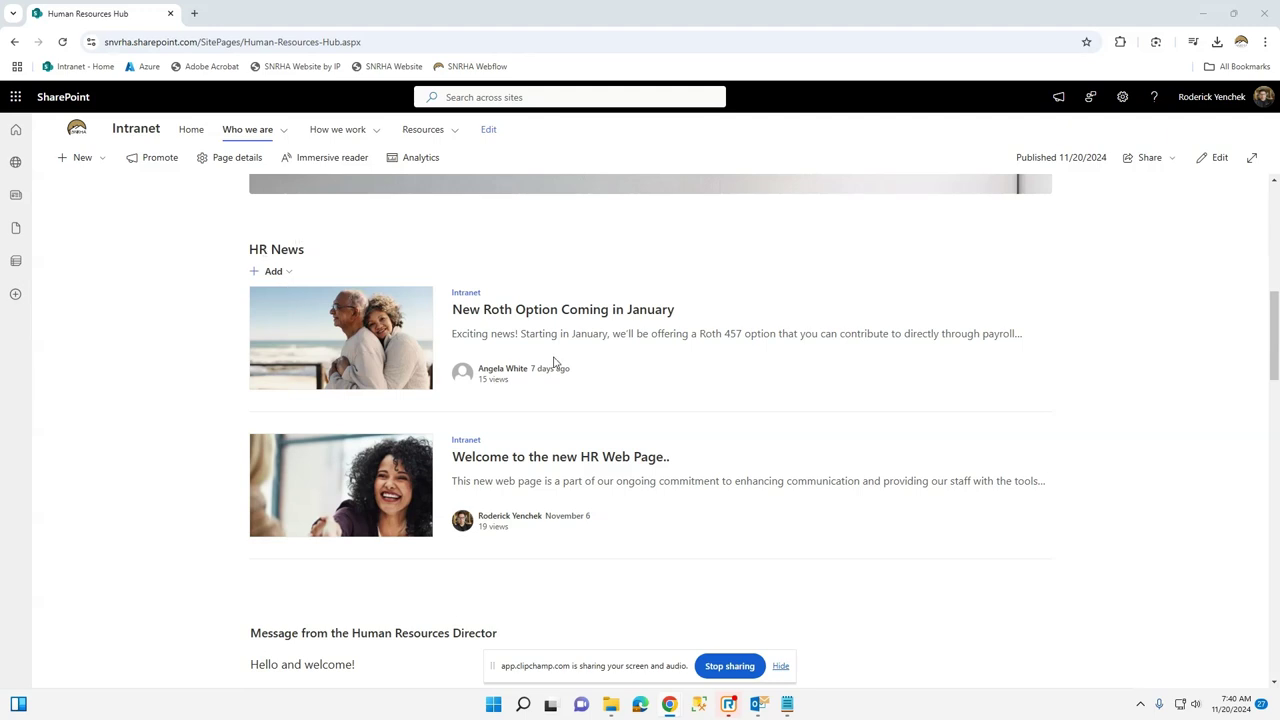
{"action": "scroll", "coordinate": [554, 366], "scroll_direction": "up", "scroll_amount": 1}
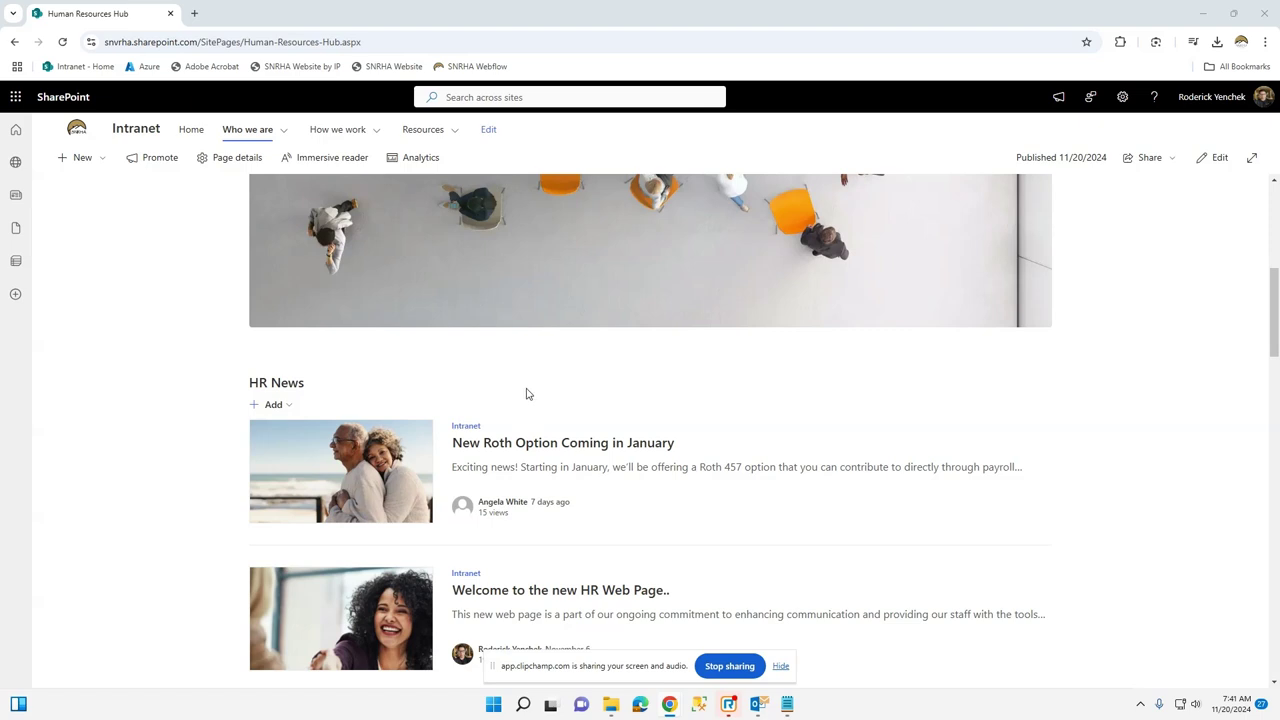
{"action": "left_click", "coordinate": [274, 405]}
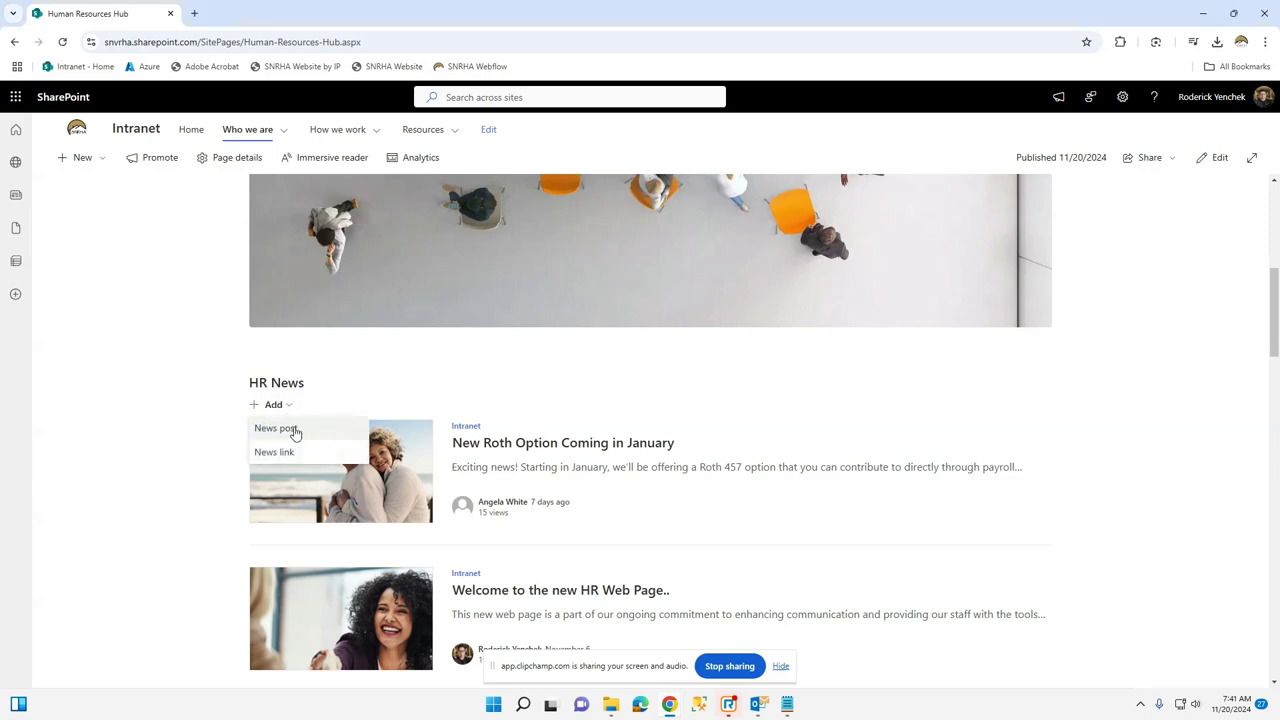
{"action": "left_click", "coordinate": [276, 428]}
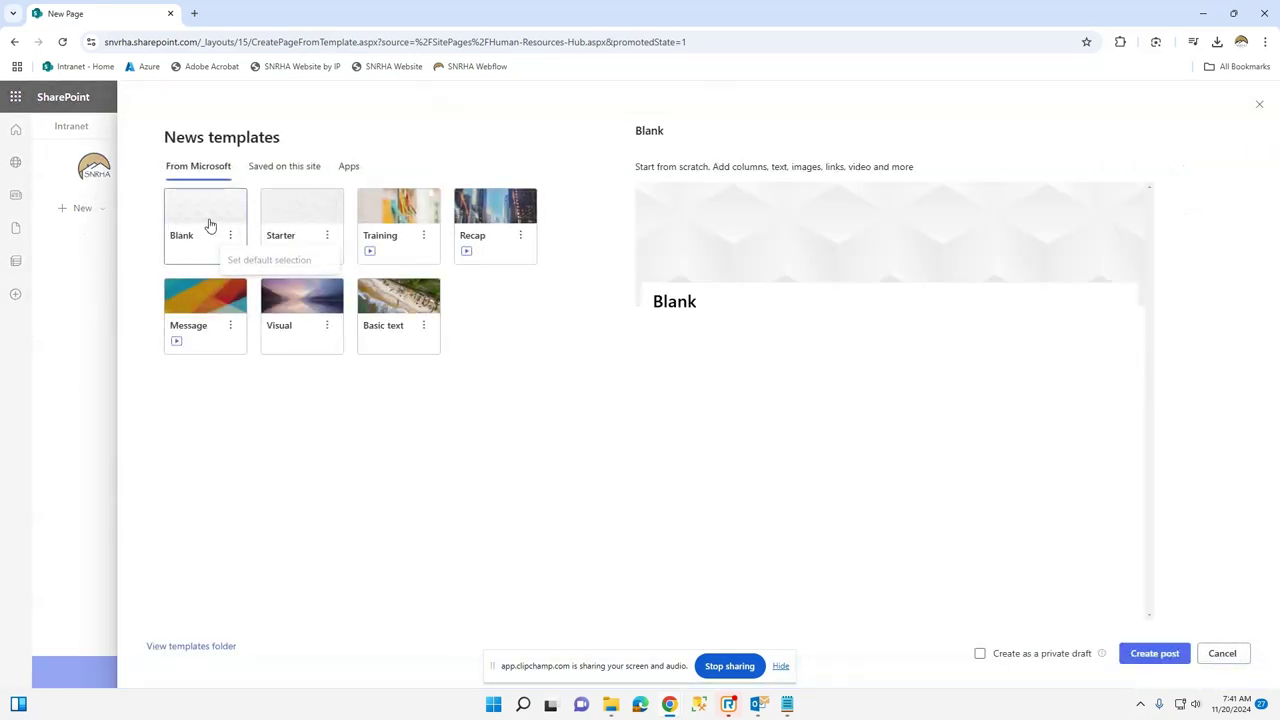
{"action": "left_click", "coordinate": [1158, 654]}
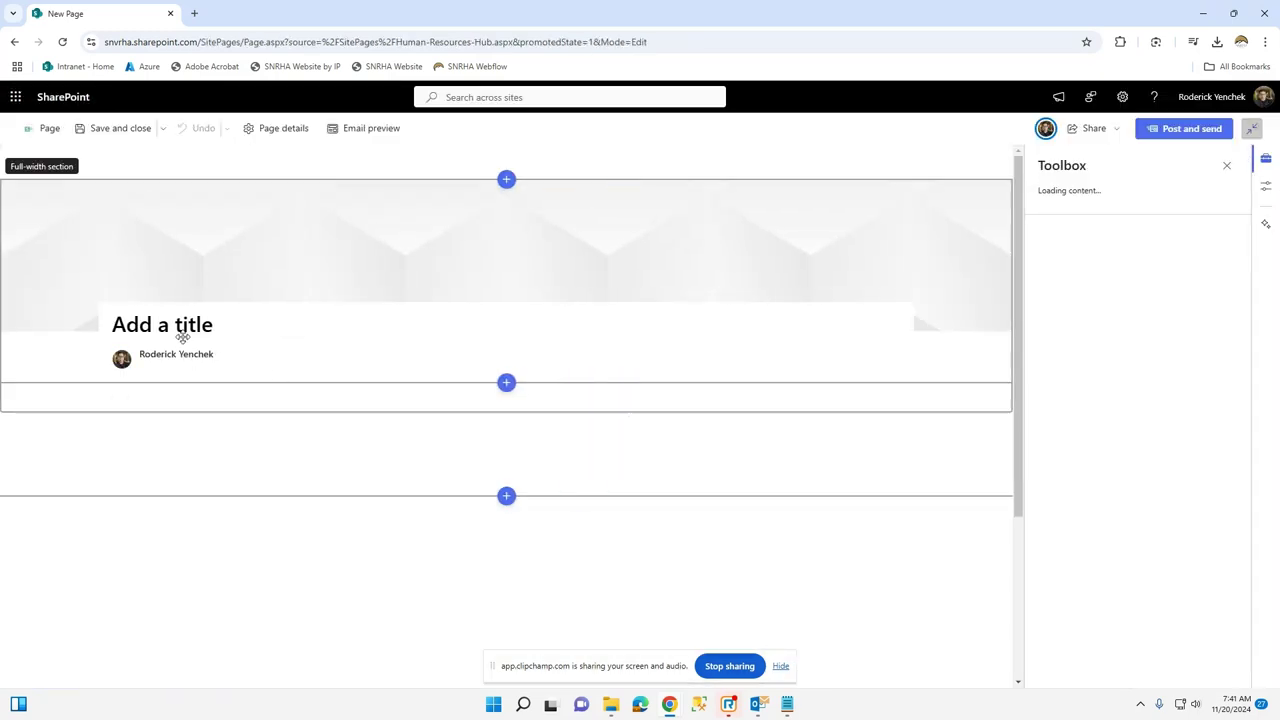
Title the news post "This is a test".
{"action": "left_click", "coordinate": [126, 324]}
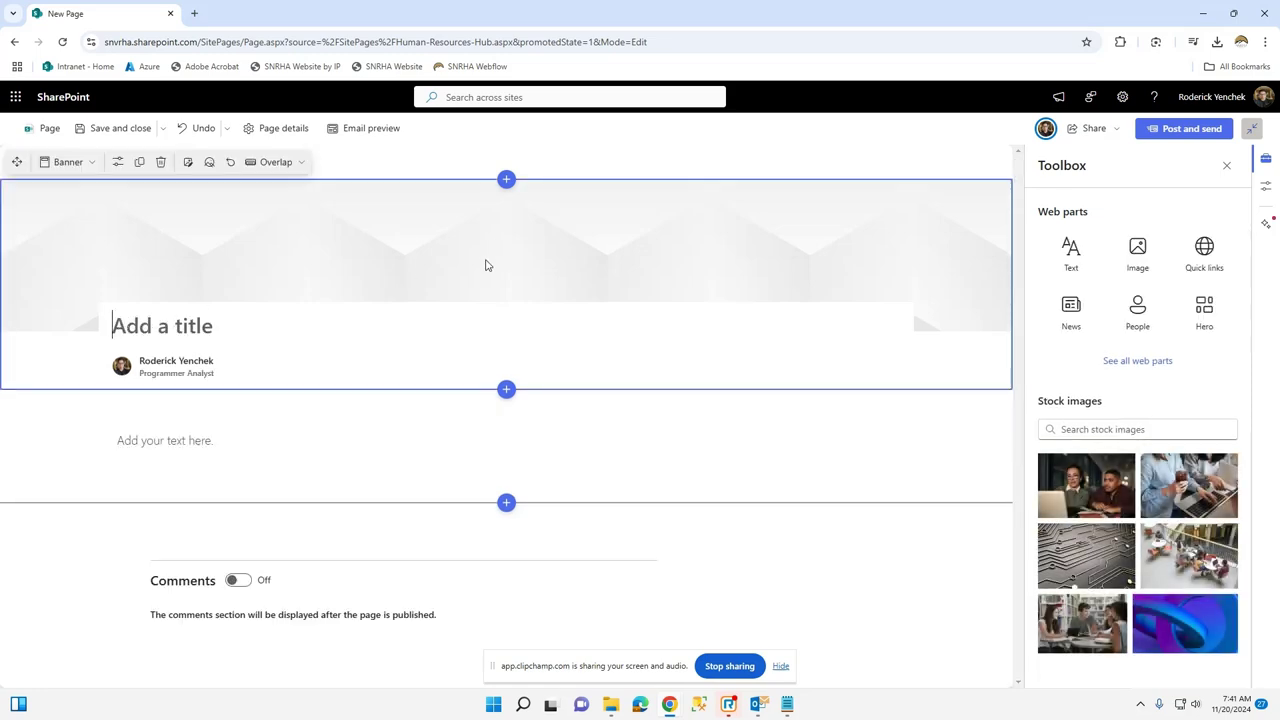
{"action": "type", "text": "This "}
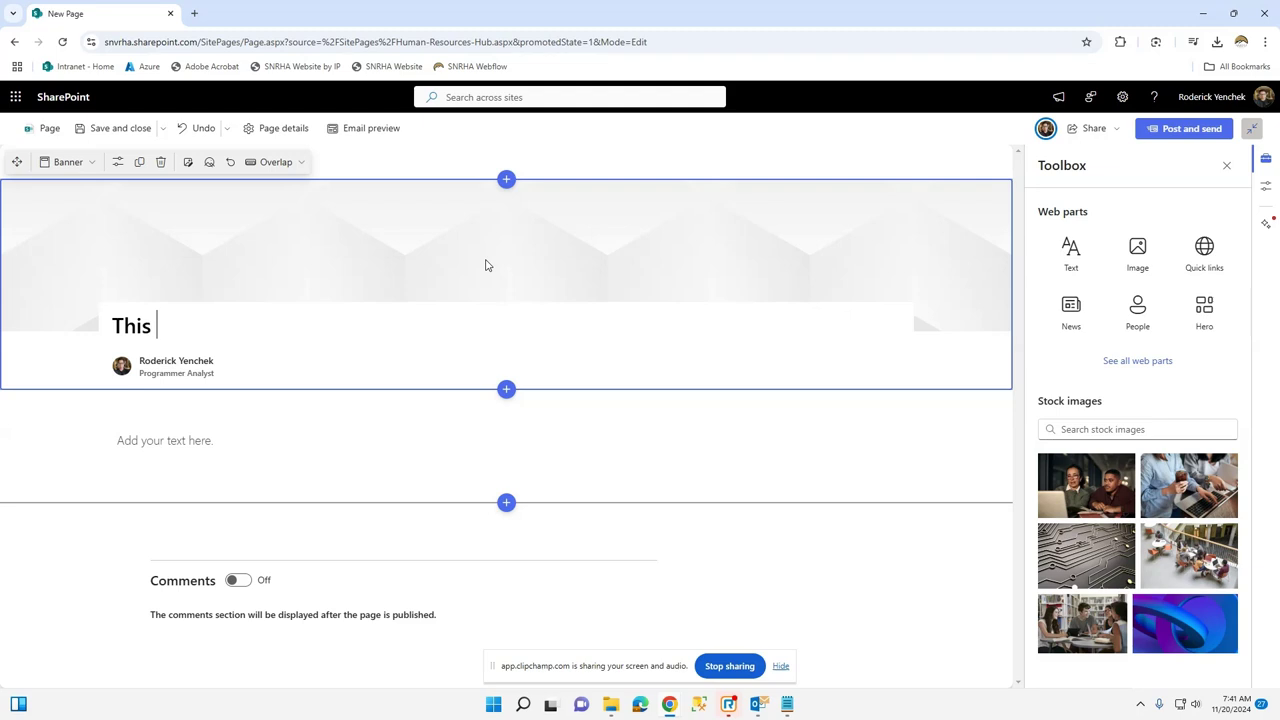
{"action": "type", "text": "is a test"}
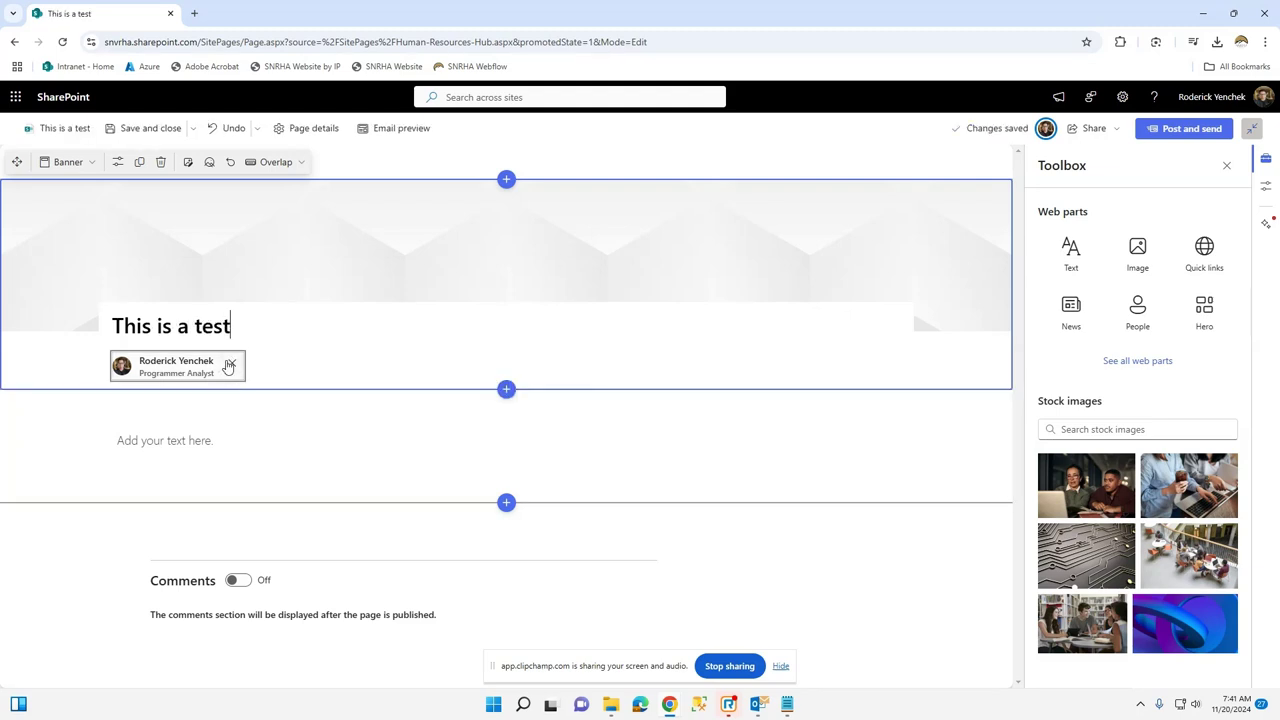
Replace the author in the news post's banner with the Human Resources Director.
{"action": "left_click", "coordinate": [230, 364]}
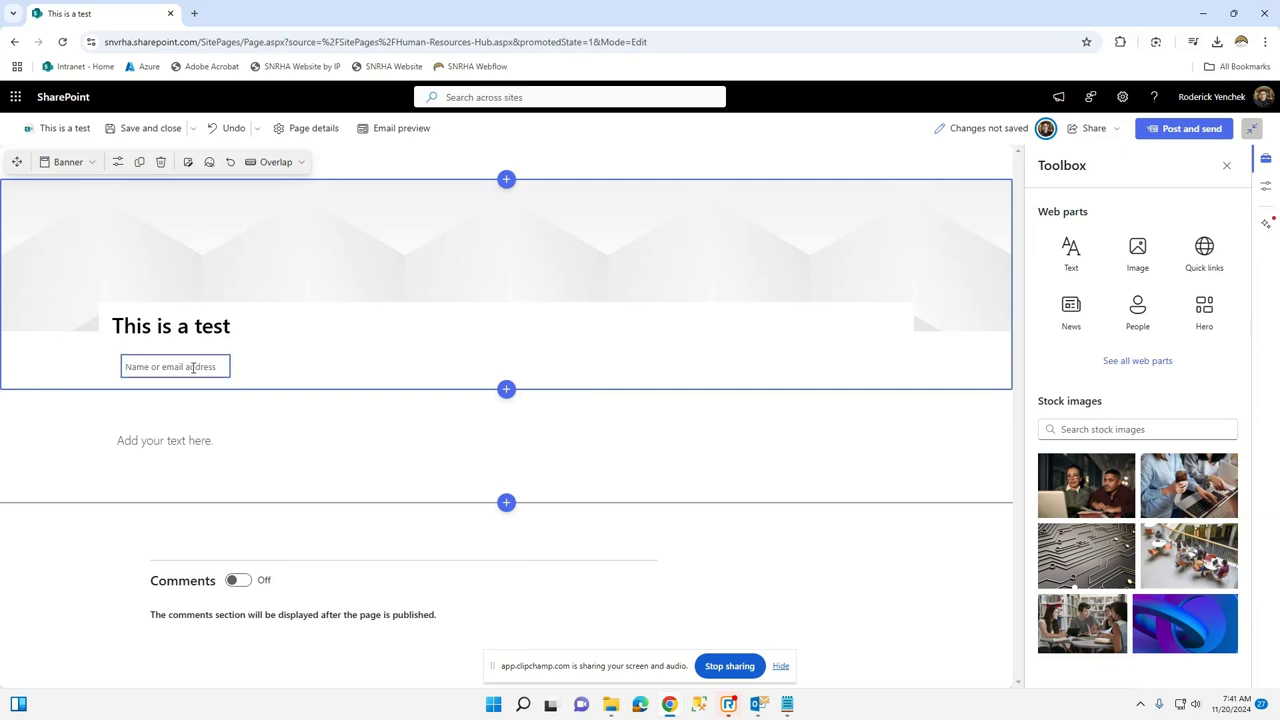
{"action": "type", "text": "ang"}
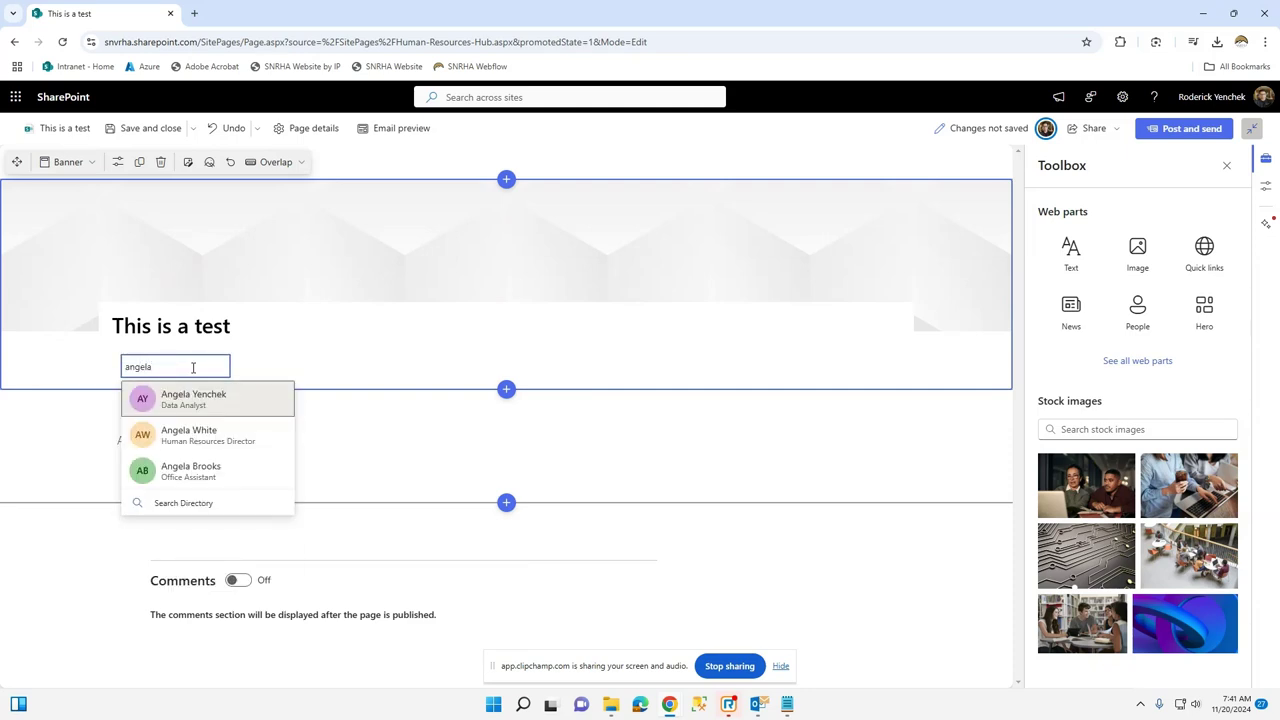
{"action": "type", "text": "ela"}
{"action": "left_click", "coordinate": [189, 435]}
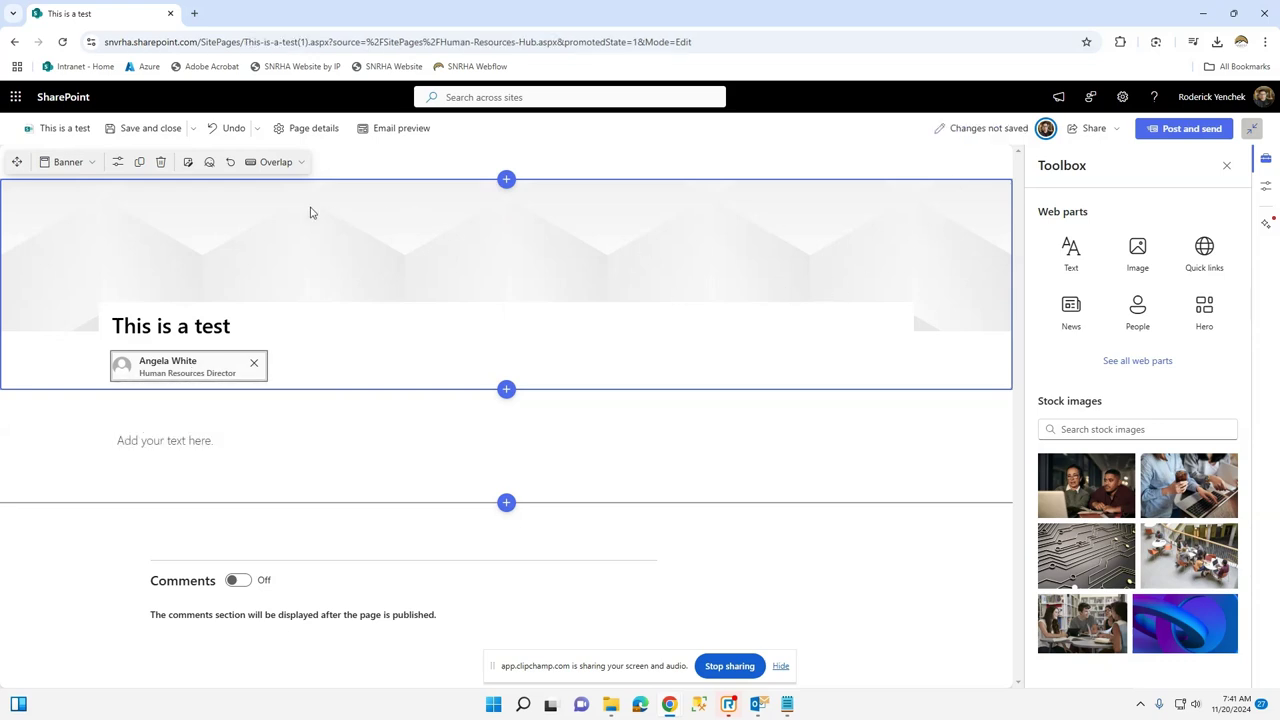
Set the banner image to the "office" stock photo of the man in white shirt and tie, moving the focal point up to his face.
{"action": "left_click", "coordinate": [187, 161]}
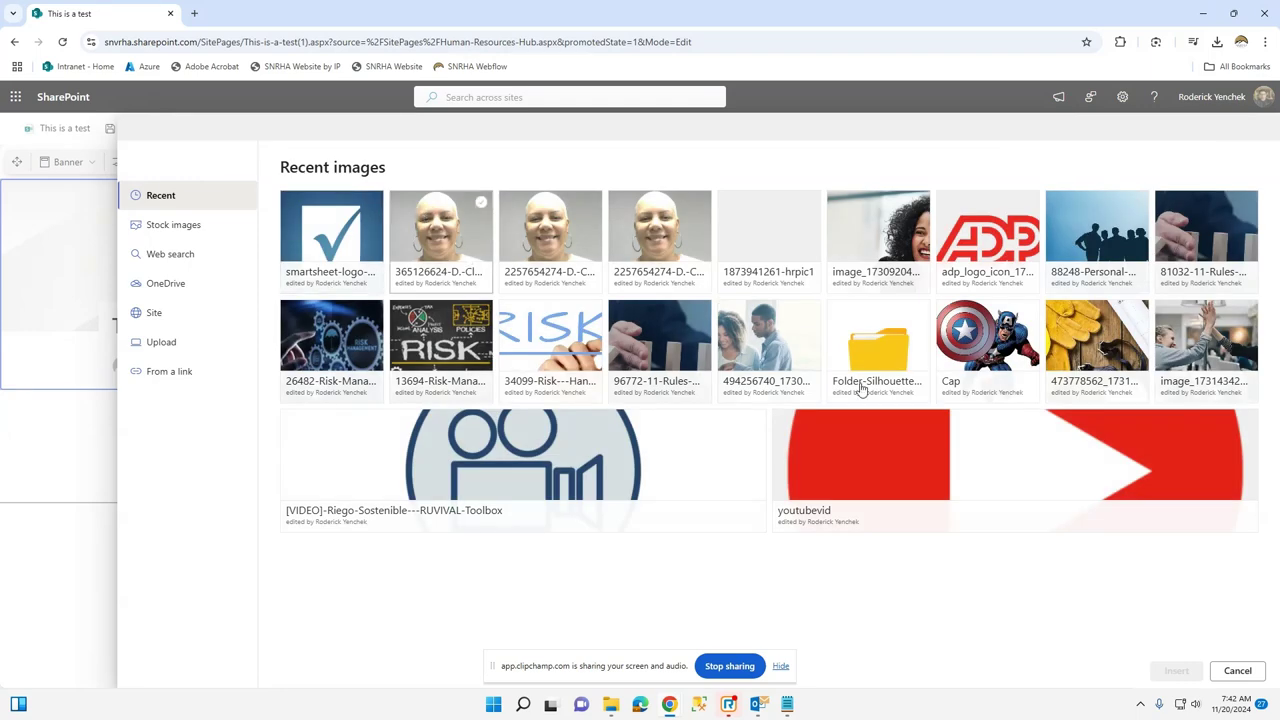
{"action": "left_click", "coordinate": [172, 228]}
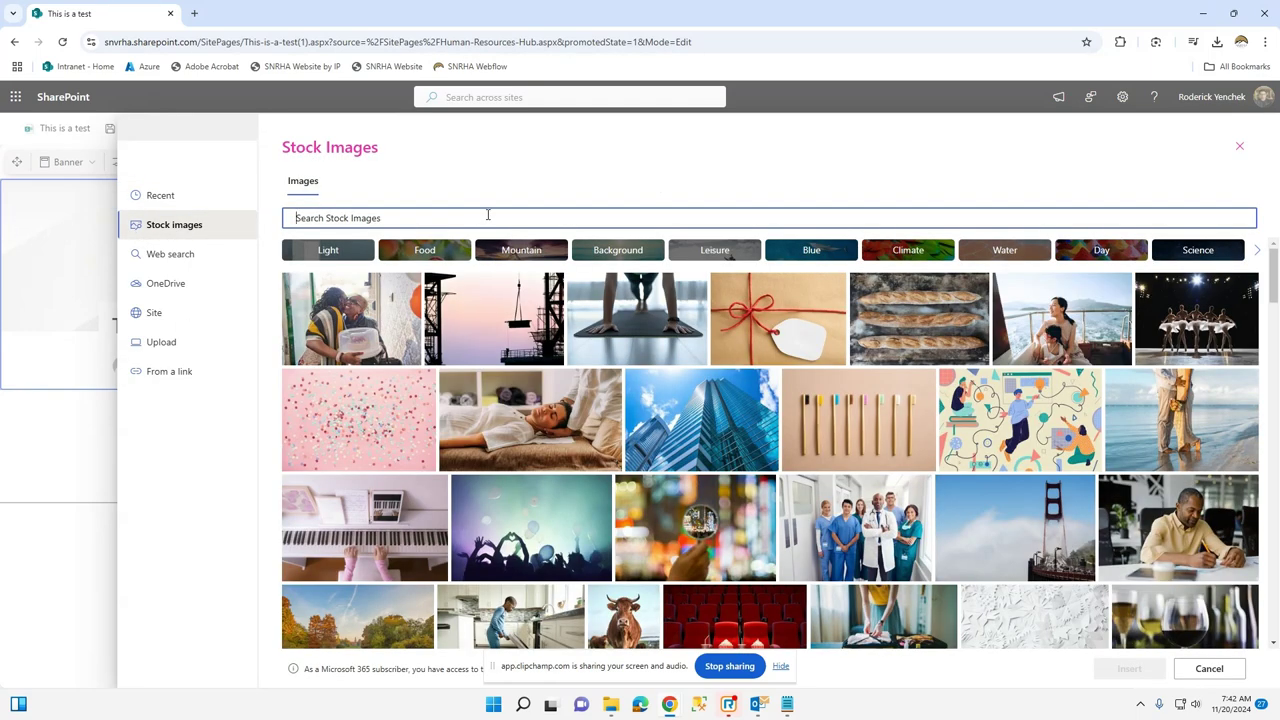
{"action": "type", "text": "office"}
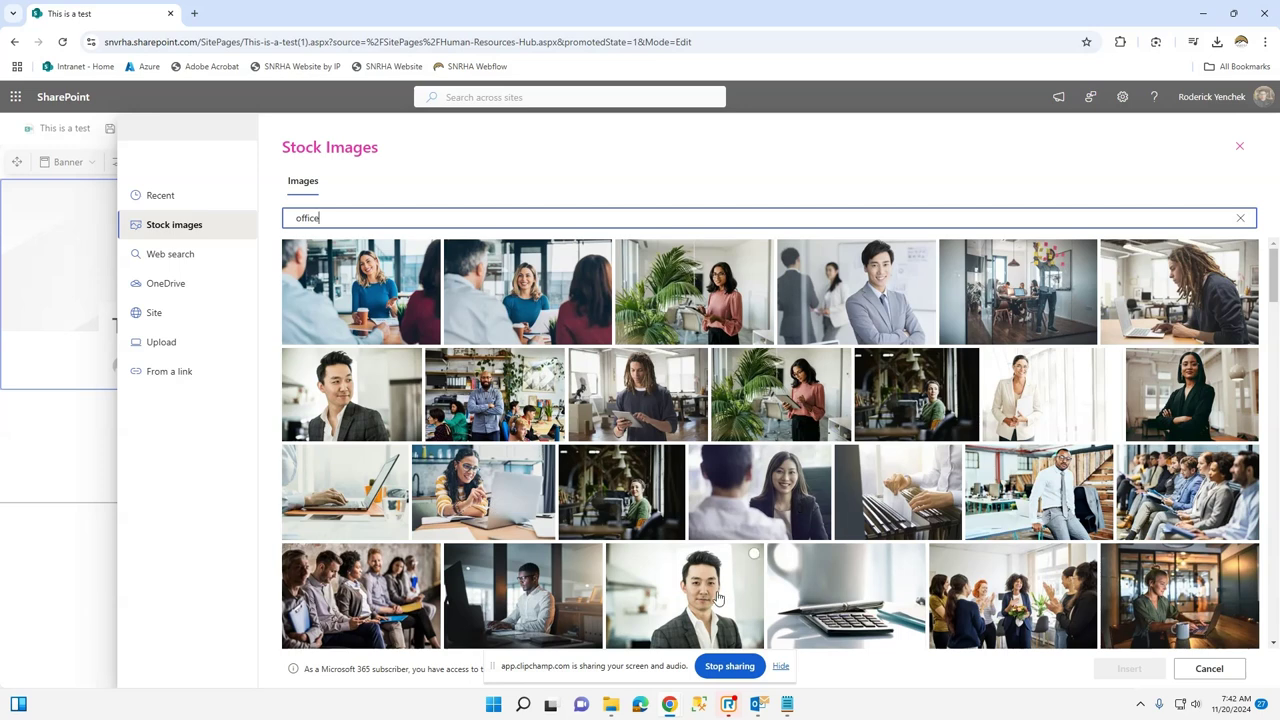
{"action": "double_click", "coordinate": [1063, 477]}
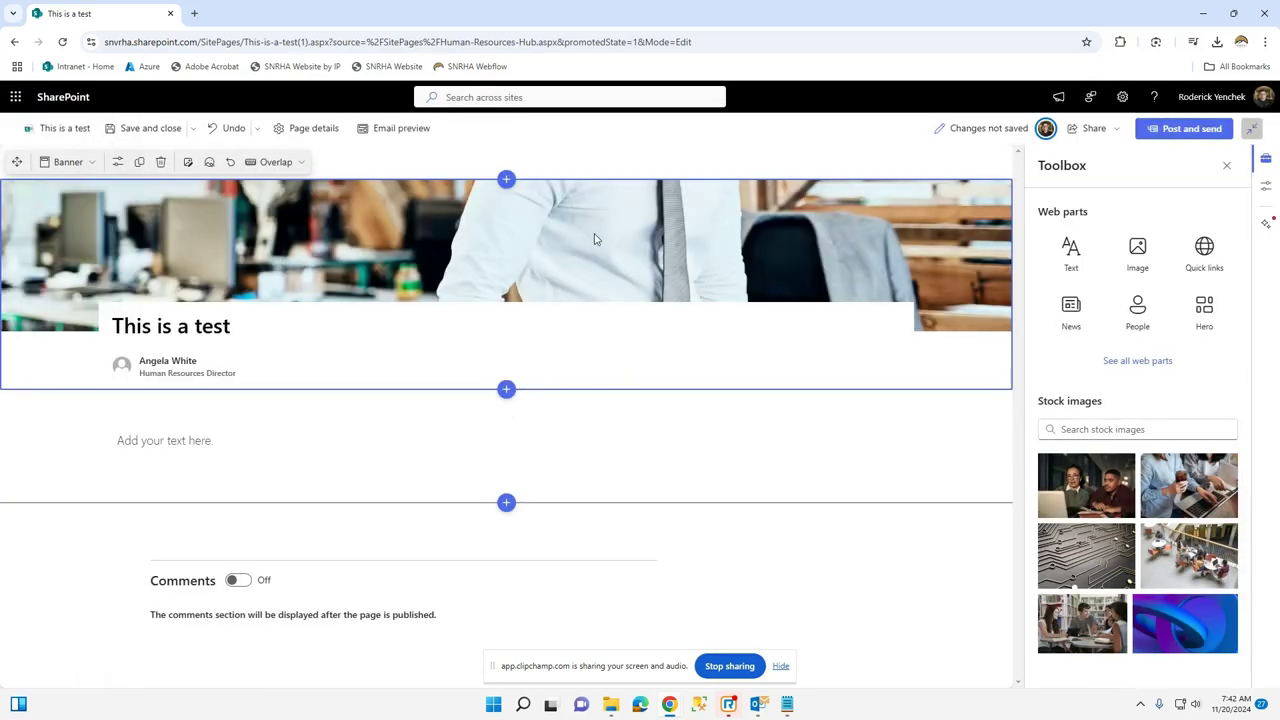
{"action": "left_click", "coordinate": [211, 163]}
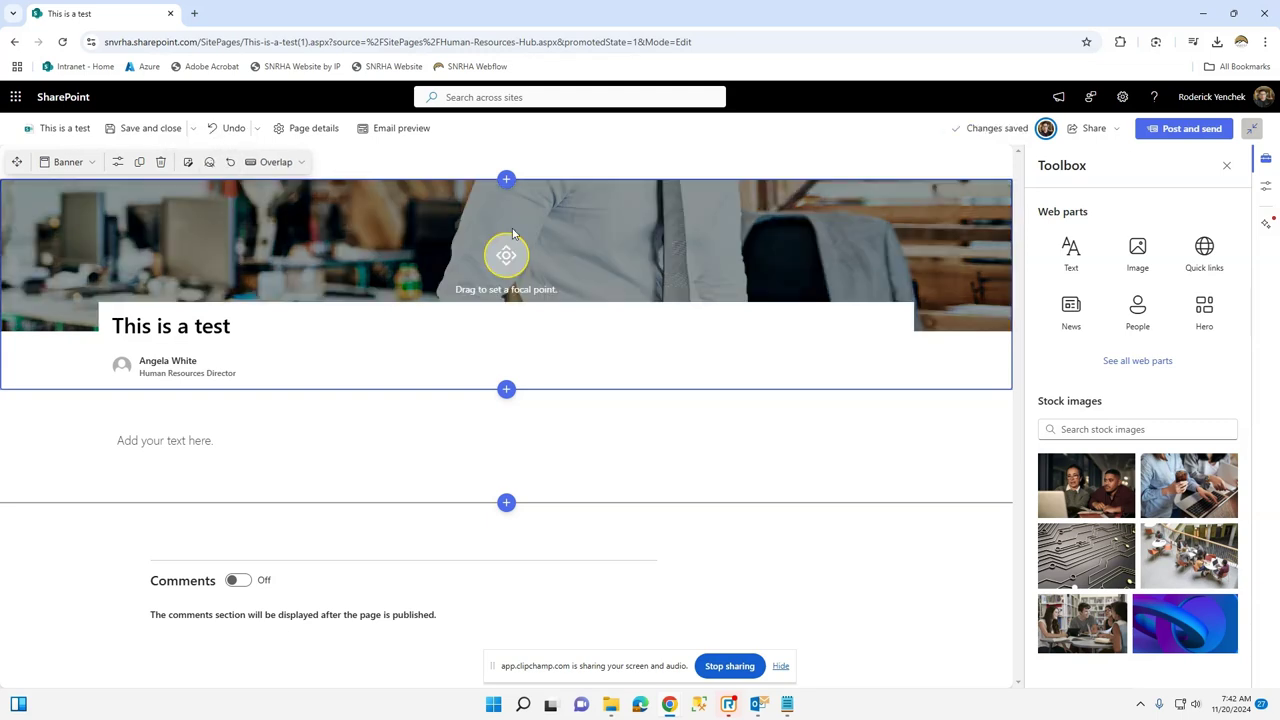
{"action": "left_click_drag", "start_coordinate": [508, 257], "coordinate": [480, 194]}
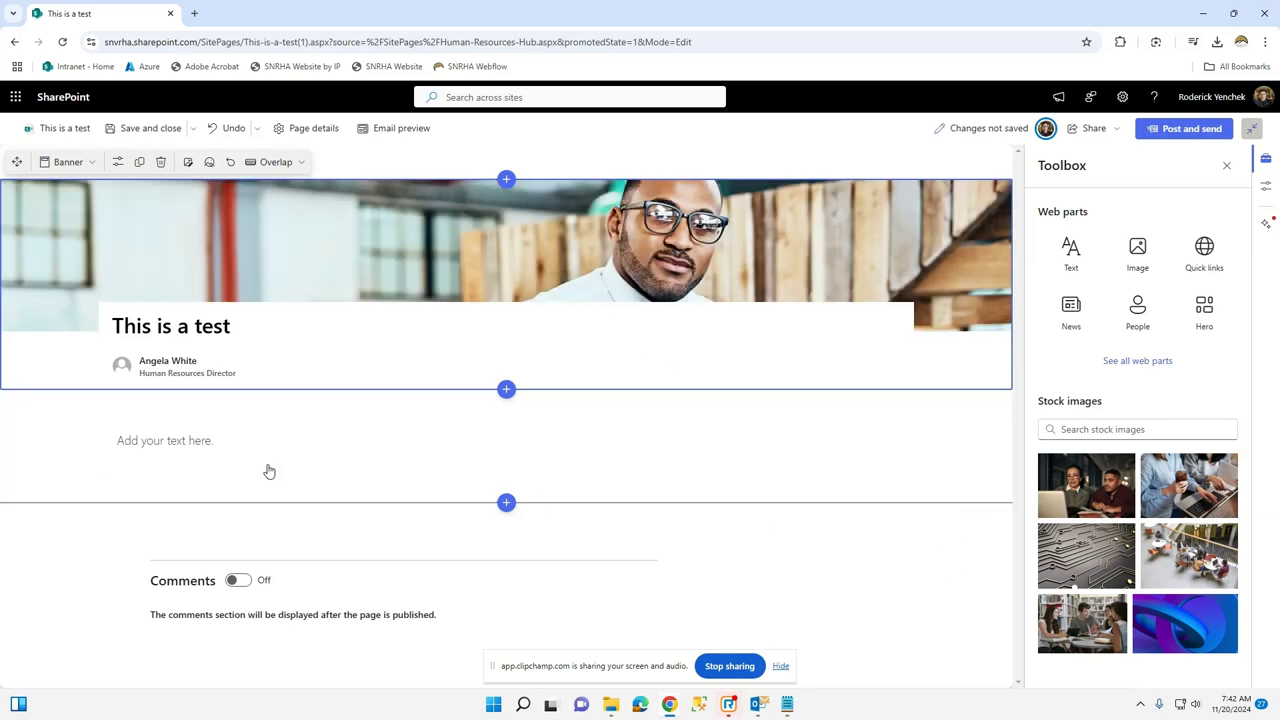
Fill the news post's body text with "This is a test.." repeated four times in a row.
{"action": "left_click", "coordinate": [236, 448]}
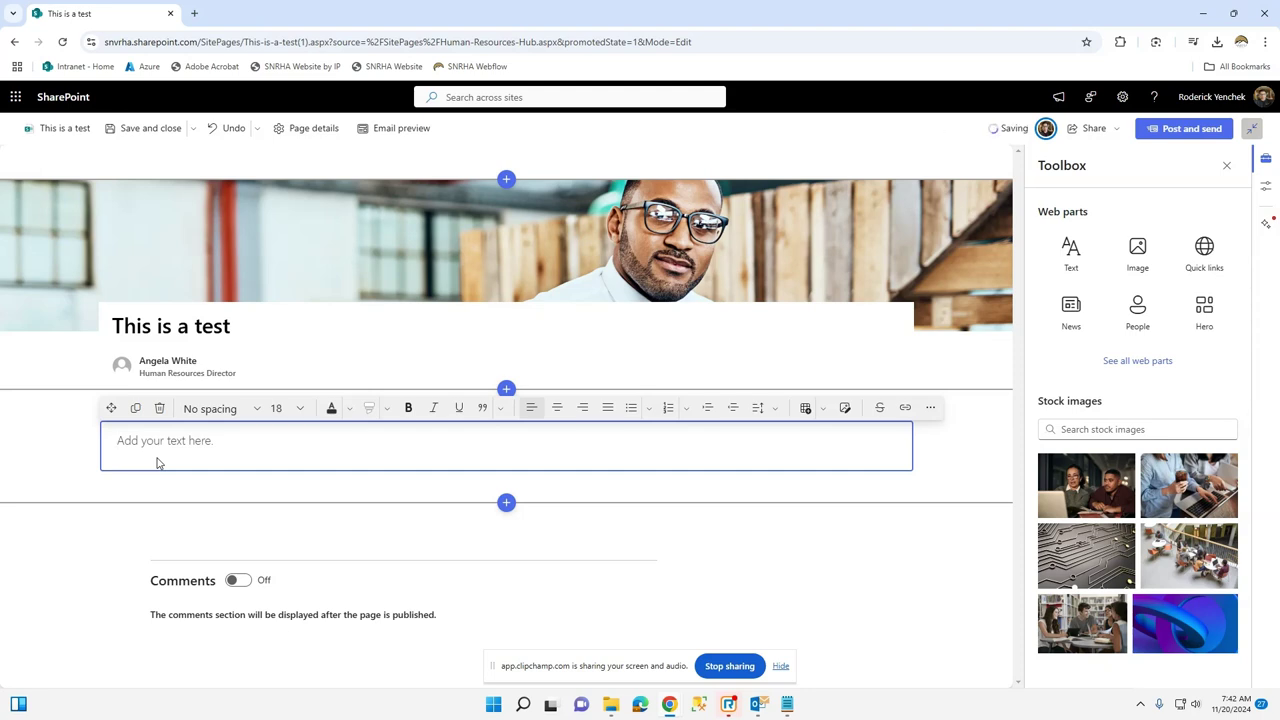
{"action": "type", "text": "This is a test."}
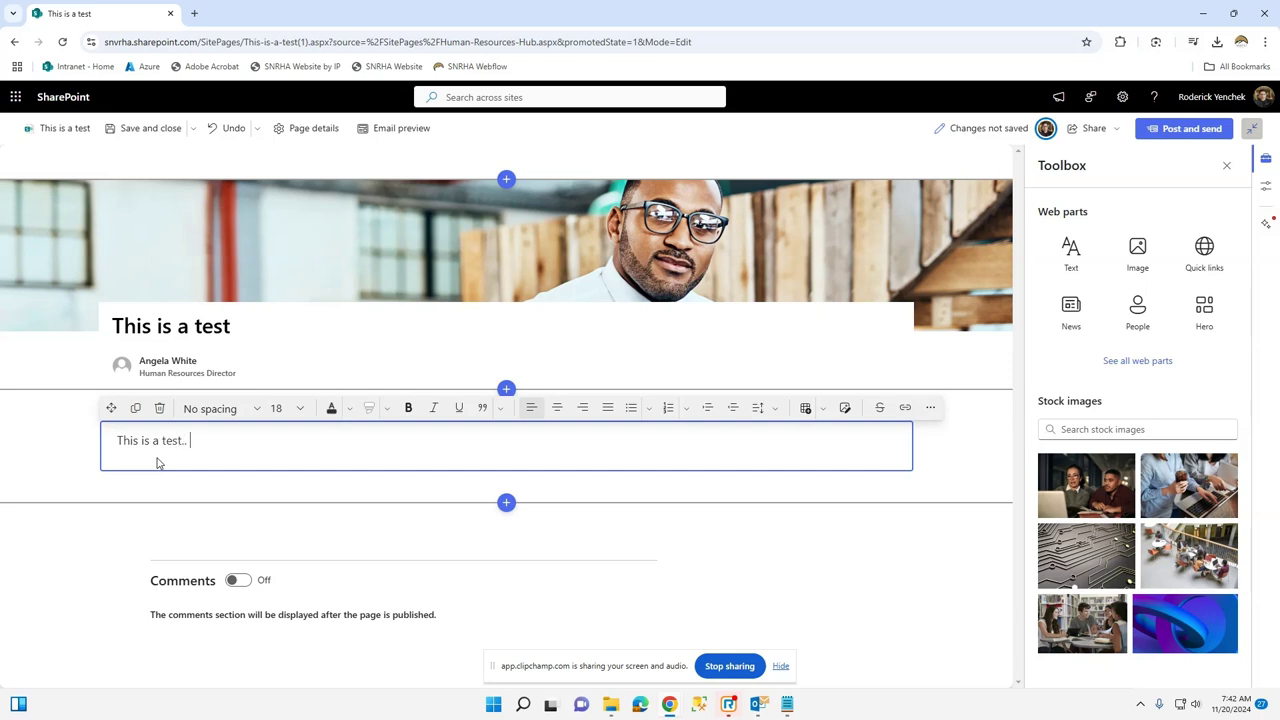
{"action": "key", "text": "ctrl+a"}
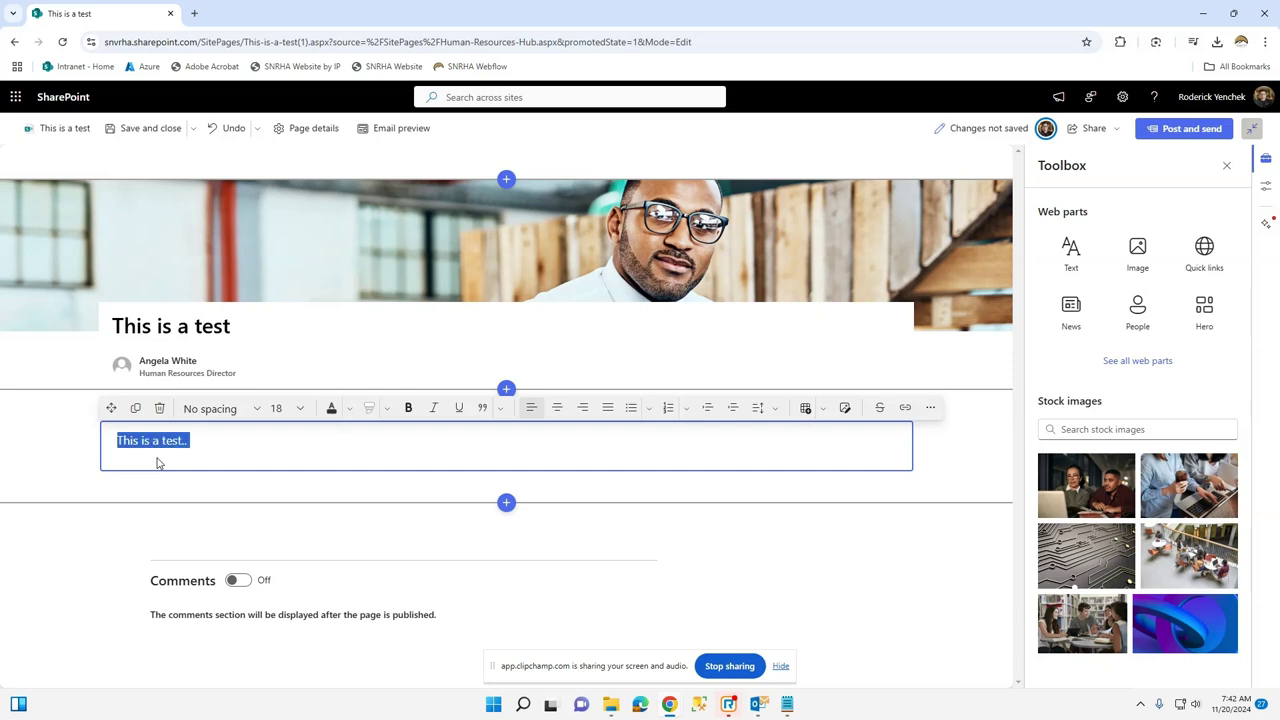
{"action": "key", "text": "Right"}
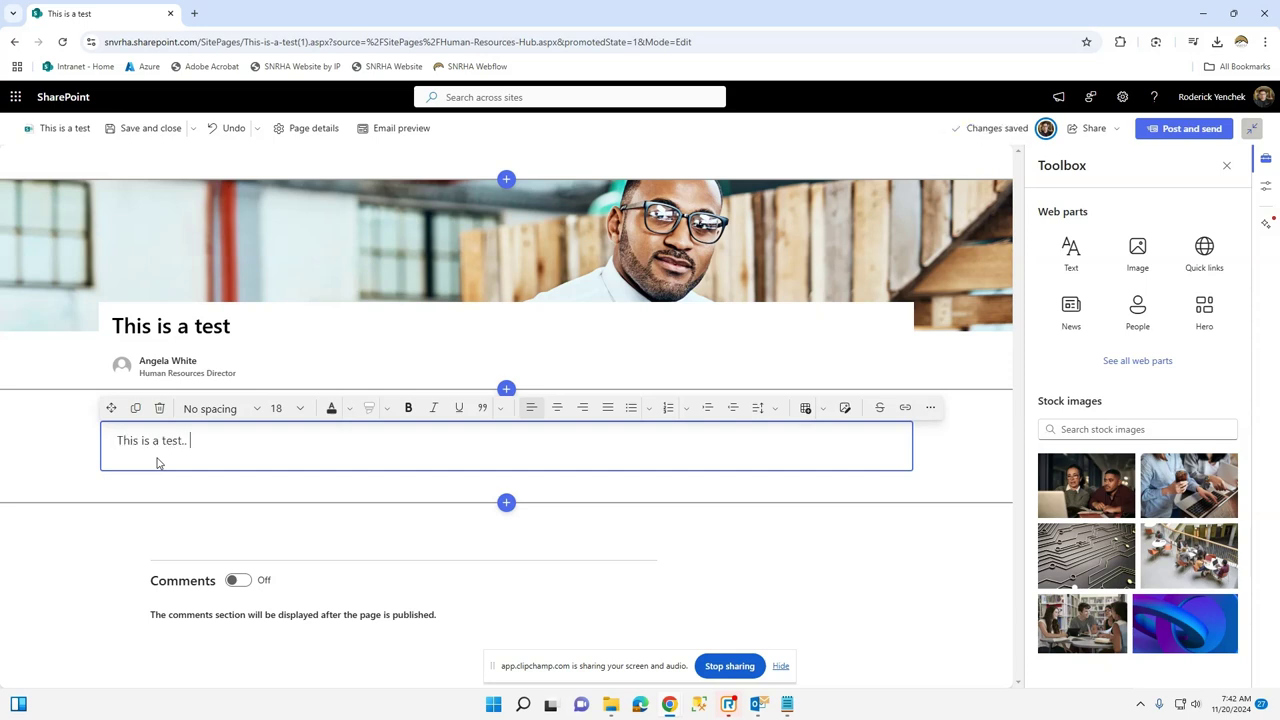
{"action": "key", "text": "ctrl+v"}
{"action": "key", "text": "ctrl+v"}
{"action": "key", "text": "ctrl+v"}
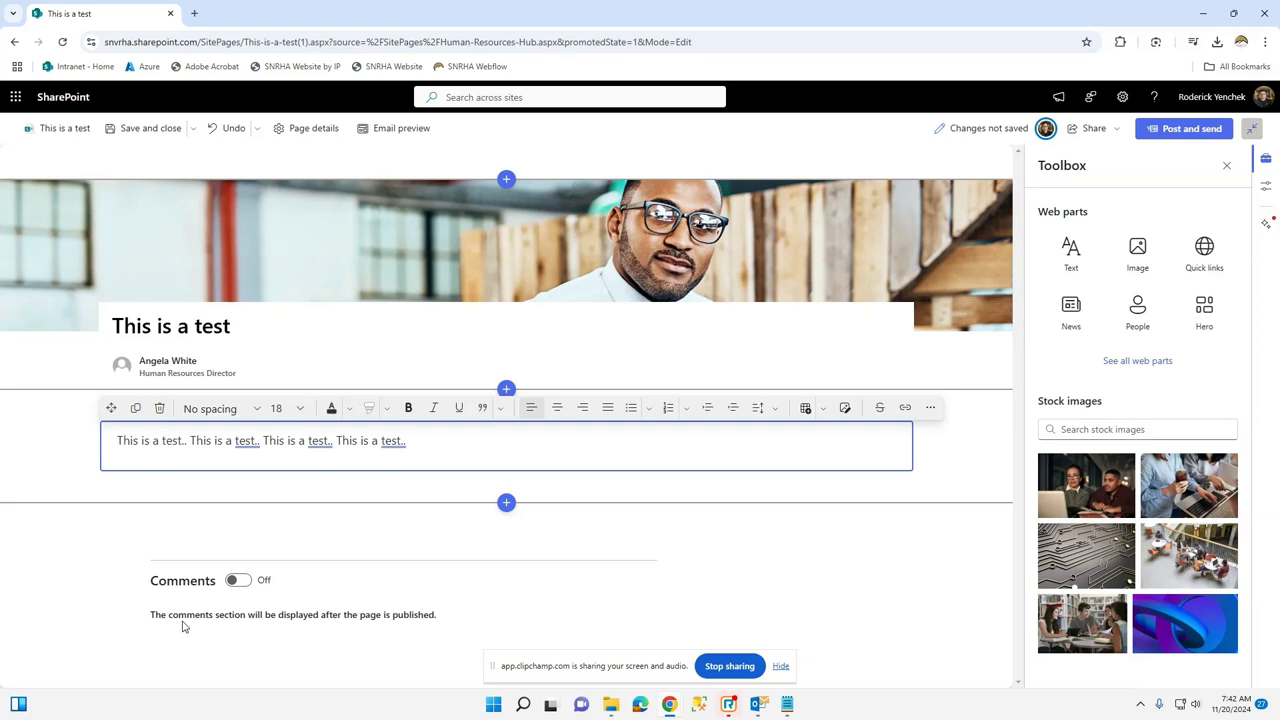
Turn on comments for the news post and publish it without sending it as an email.
{"action": "left_click", "coordinate": [246, 583]}
{"action": "left_click", "coordinate": [1190, 130]}
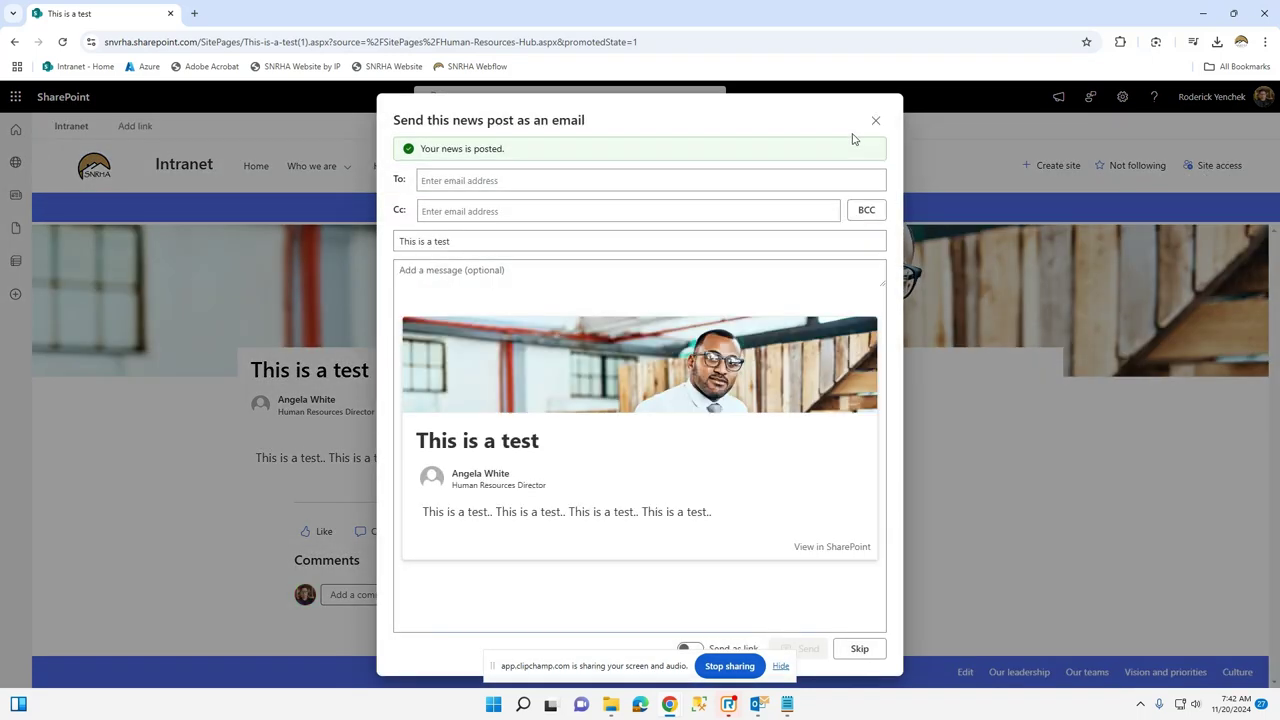
{"action": "left_click", "coordinate": [860, 648]}
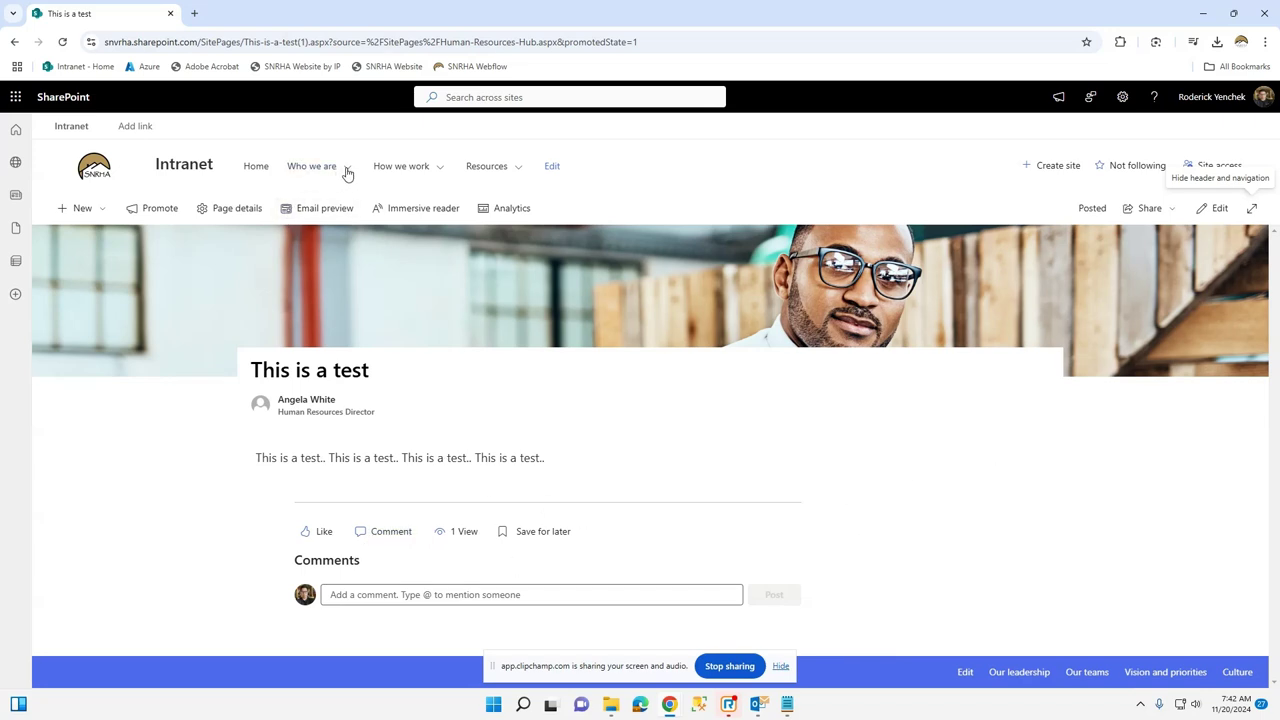
Go to the HR department page and reload it to check the HR News section for the new post.
{"action": "mouse_move", "coordinate": [347, 173]}
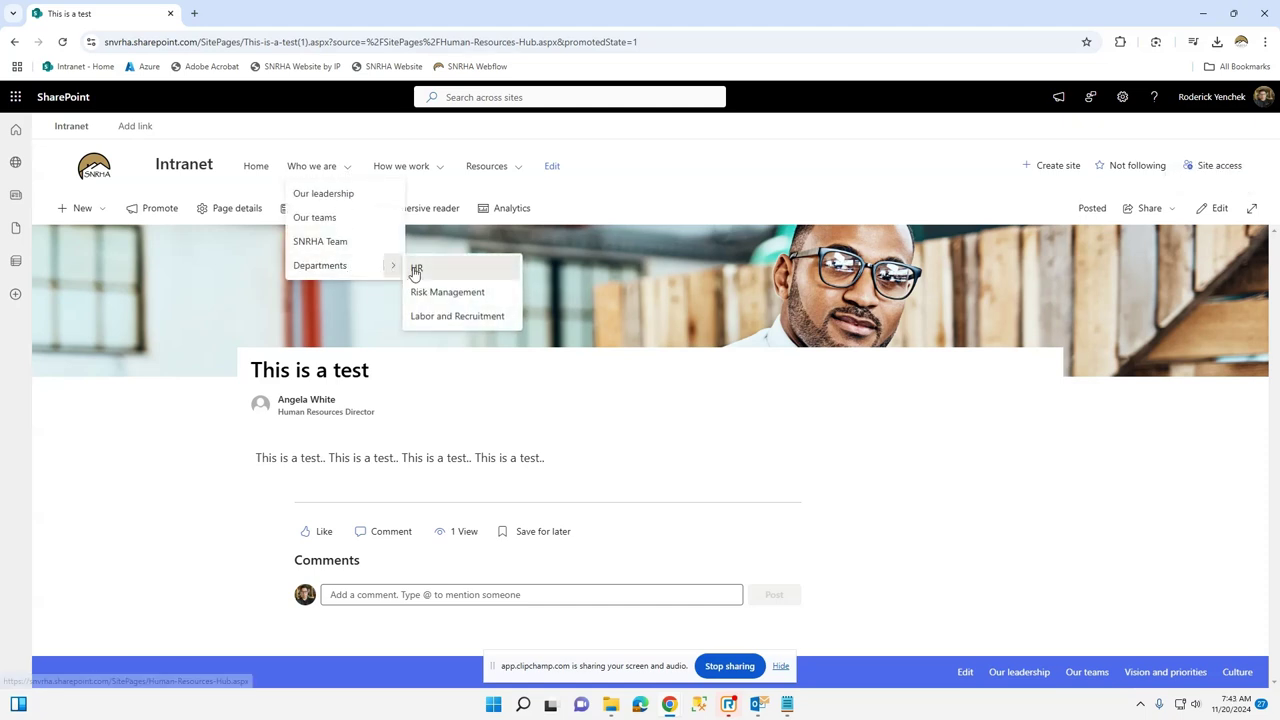
{"action": "left_click", "coordinate": [415, 268]}
{"action": "scroll", "coordinate": [635, 375], "scroll_direction": "down", "scroll_amount": 10}
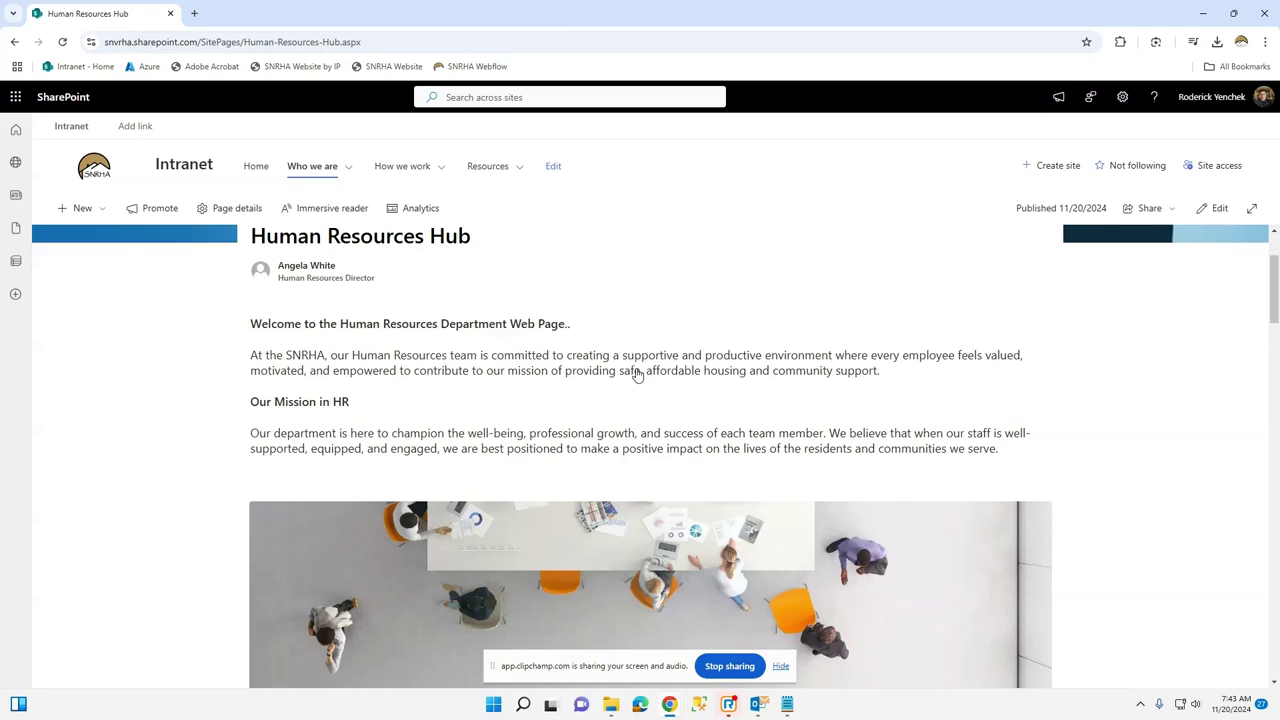
{"action": "scroll", "coordinate": [638, 369], "scroll_direction": "up", "scroll_amount": 1}
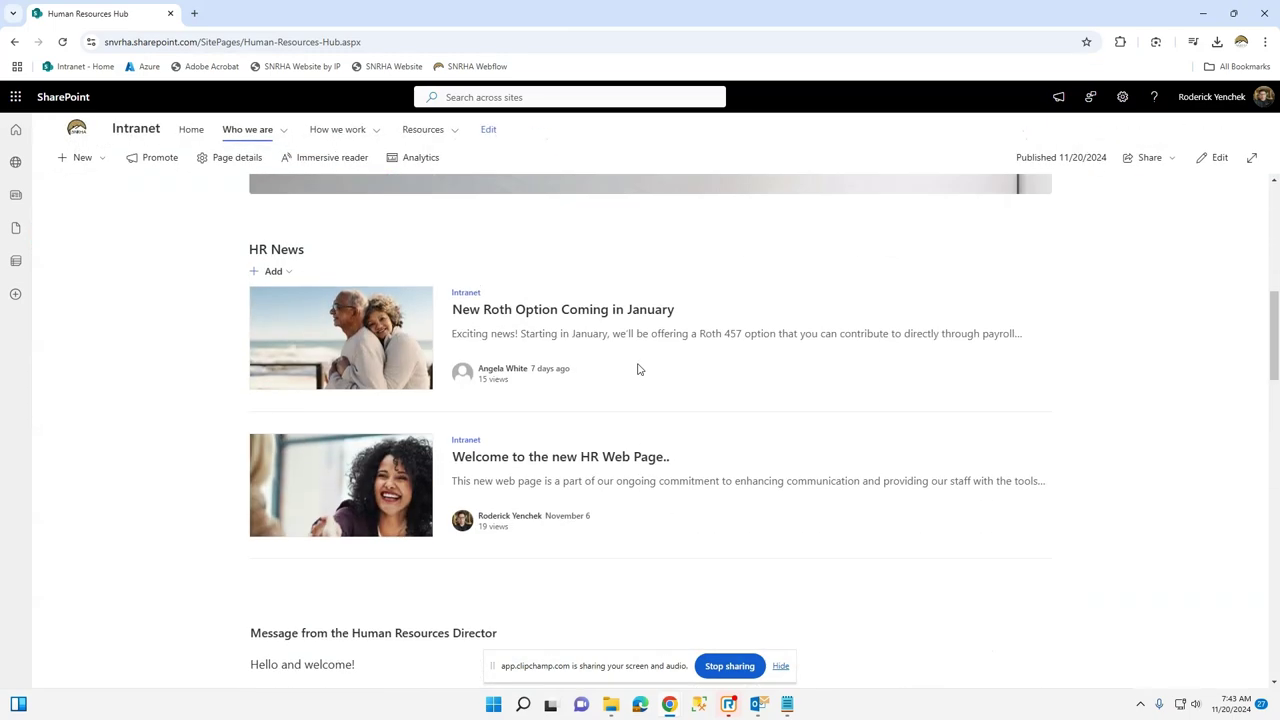
{"action": "left_click", "coordinate": [62, 42]}
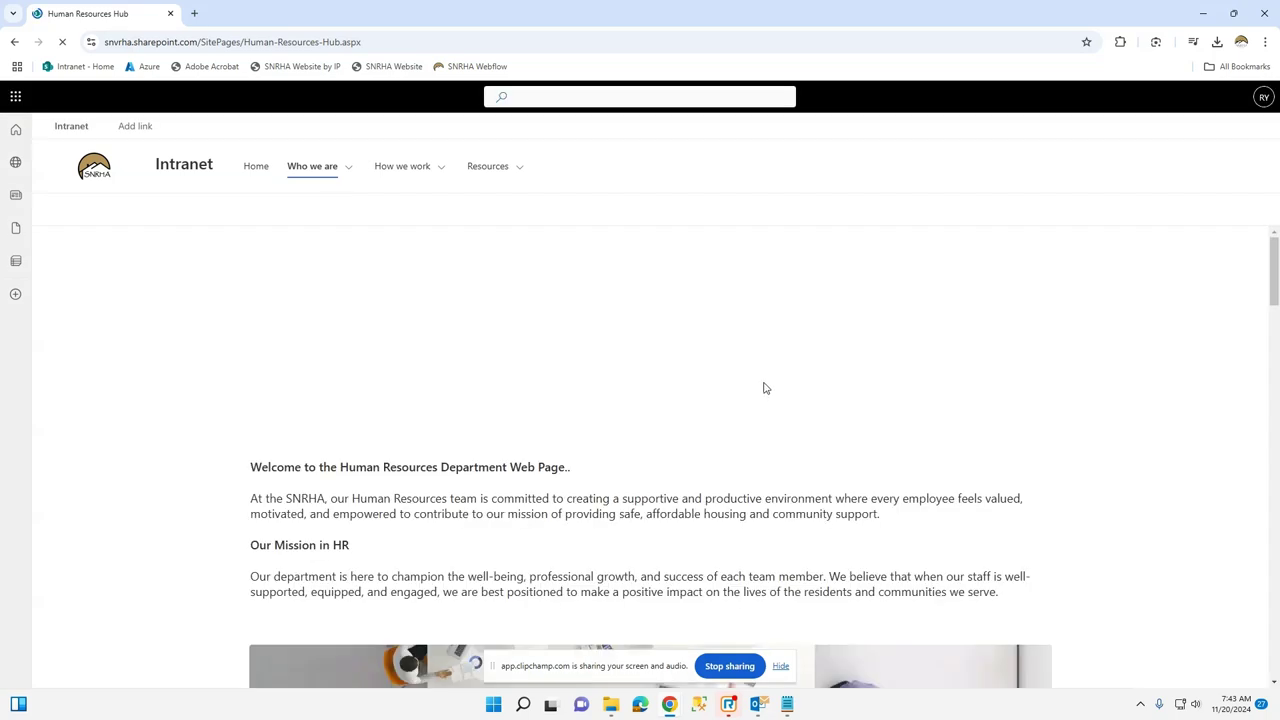
{"action": "scroll", "coordinate": [604, 367], "scroll_direction": "down", "scroll_amount": 5}
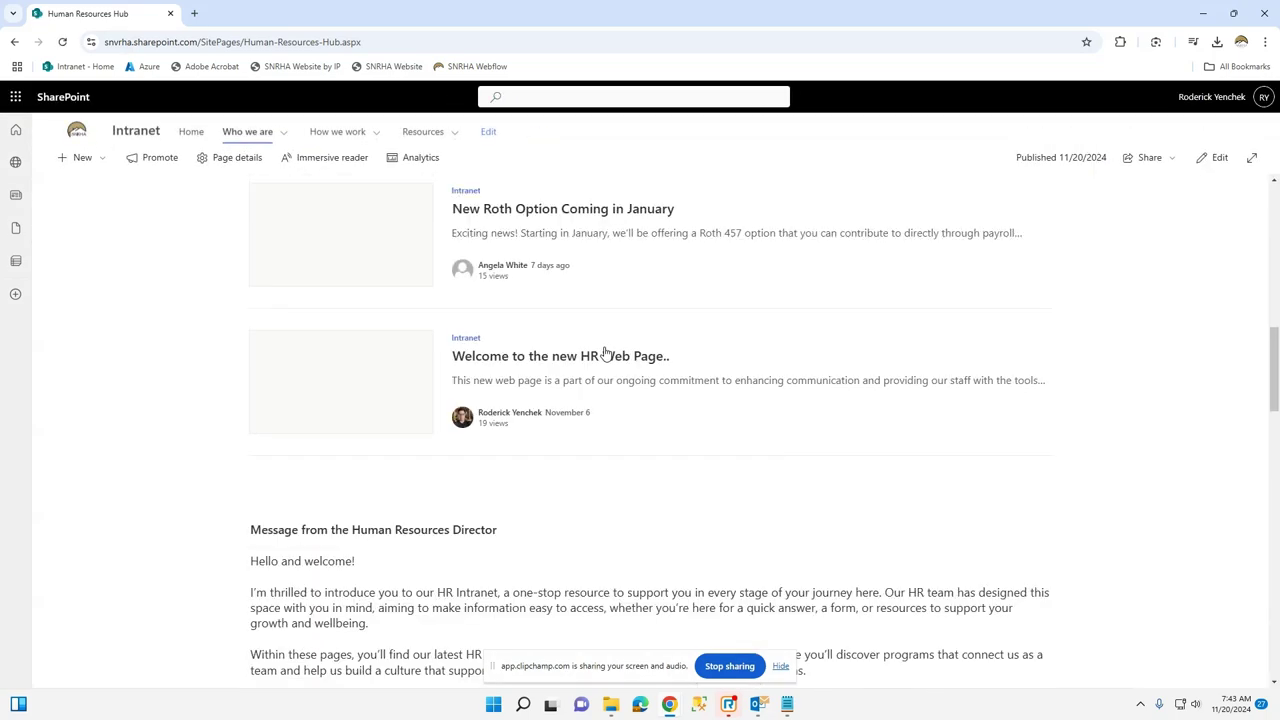
{"action": "scroll", "coordinate": [605, 350], "scroll_direction": "up", "scroll_amount": 1}
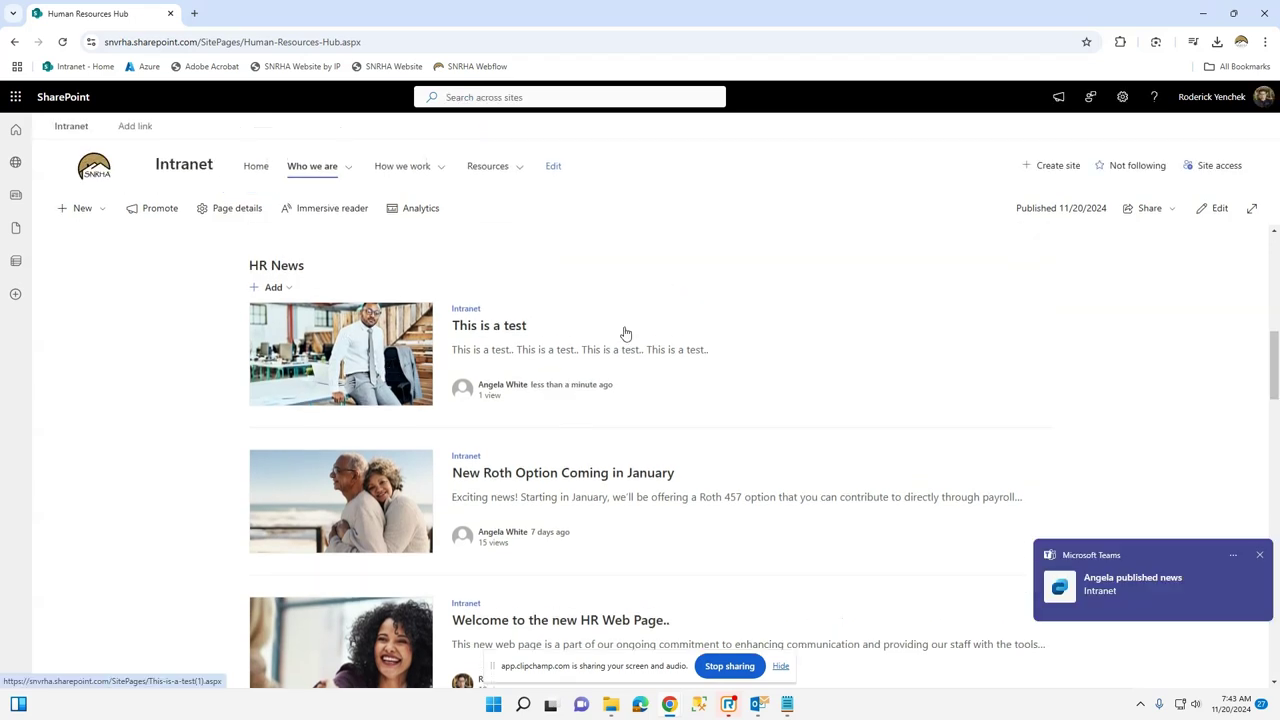
View the "This is a test" post from HR News and return to the news section of the HR department page.
{"action": "left_click", "coordinate": [397, 340]}
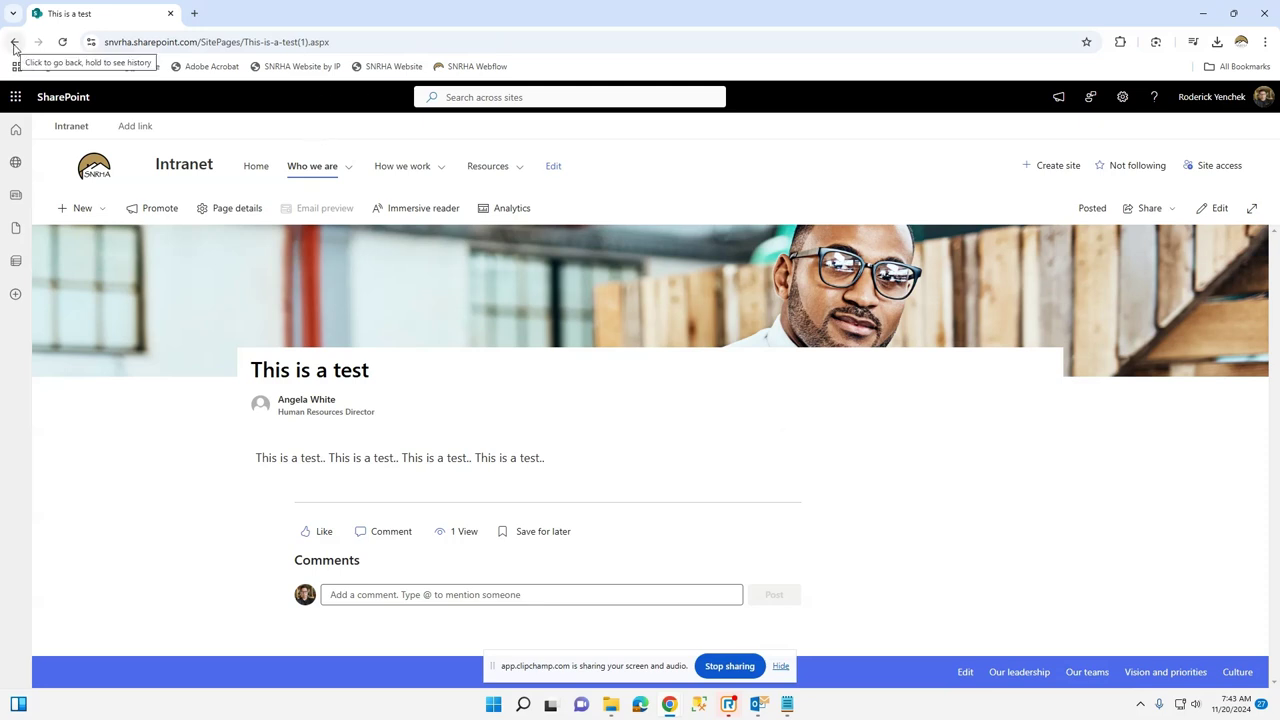
{"action": "left_click", "coordinate": [350, 170]}
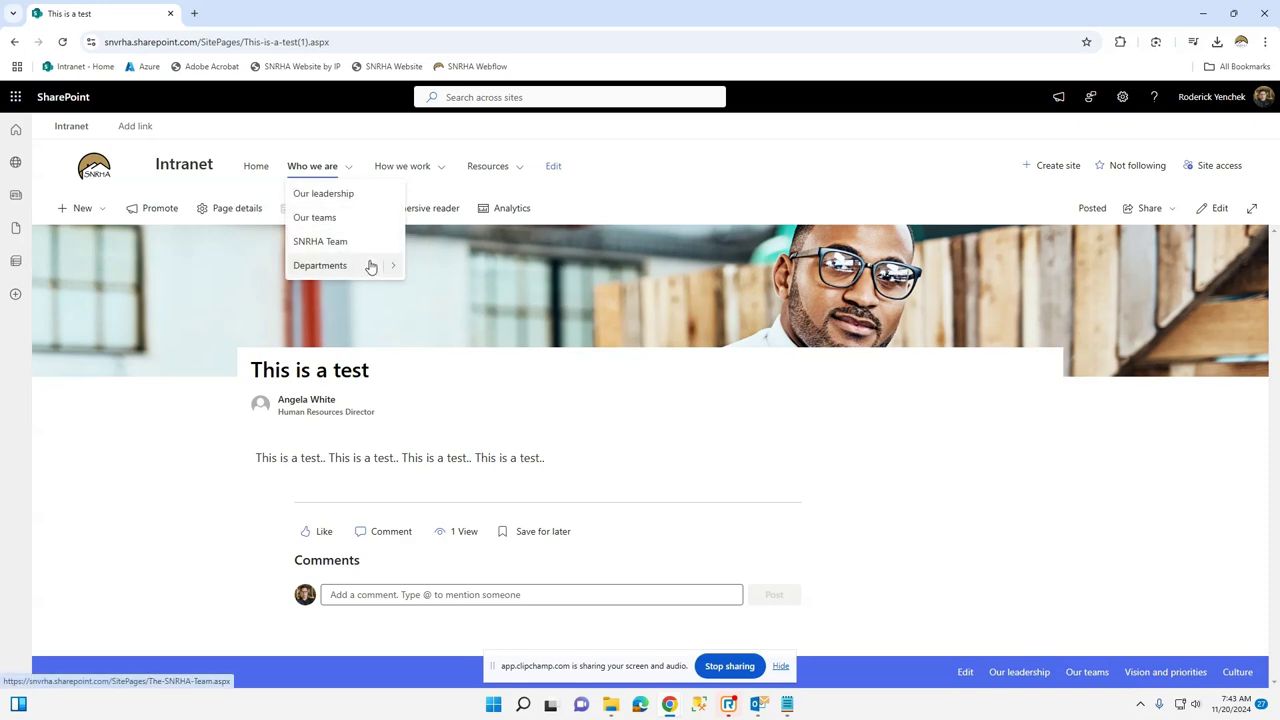
{"action": "left_click", "coordinate": [415, 270]}
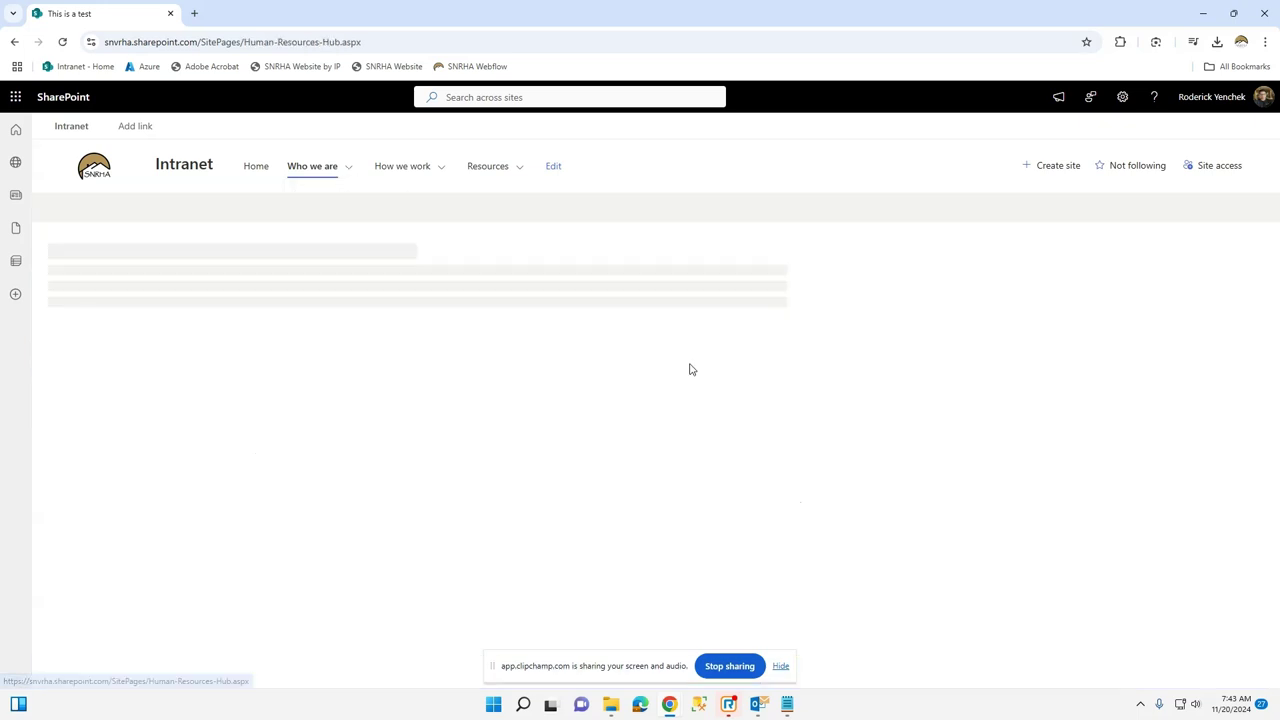
{"action": "scroll", "coordinate": [688, 365], "scroll_direction": "down", "scroll_amount": 5}
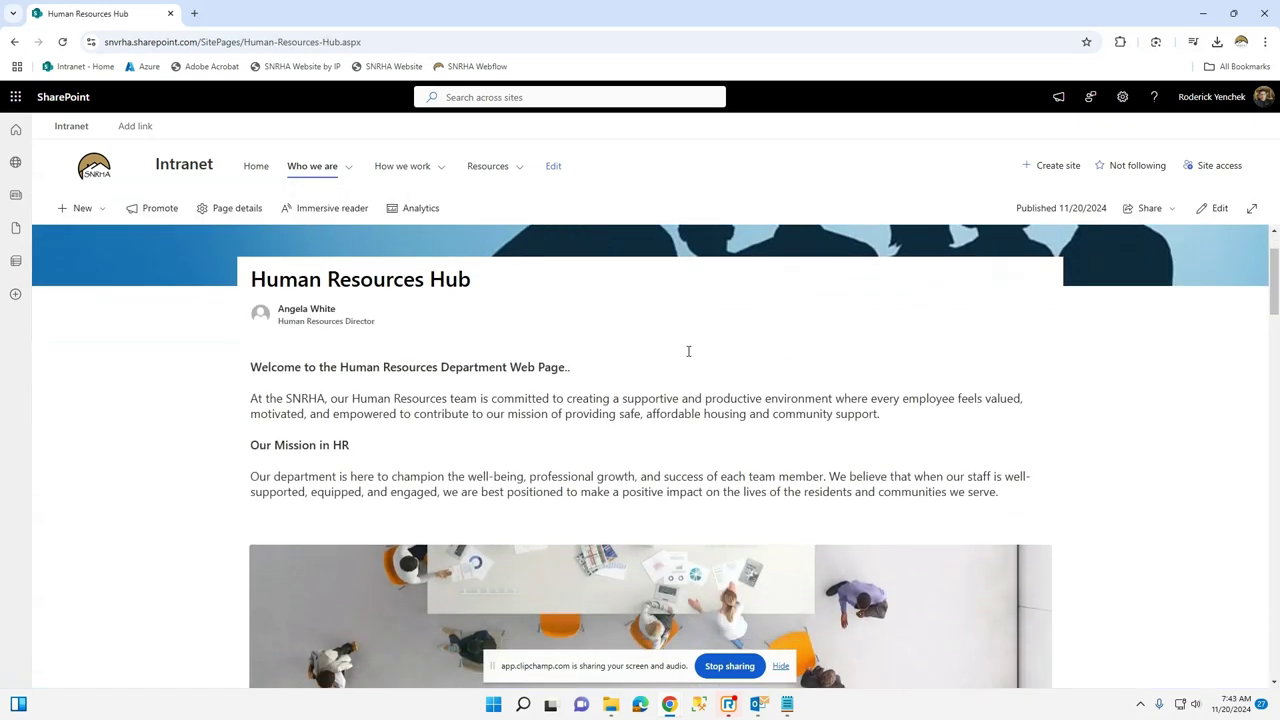
{"action": "scroll", "coordinate": [600, 347], "scroll_direction": "down", "scroll_amount": 1}
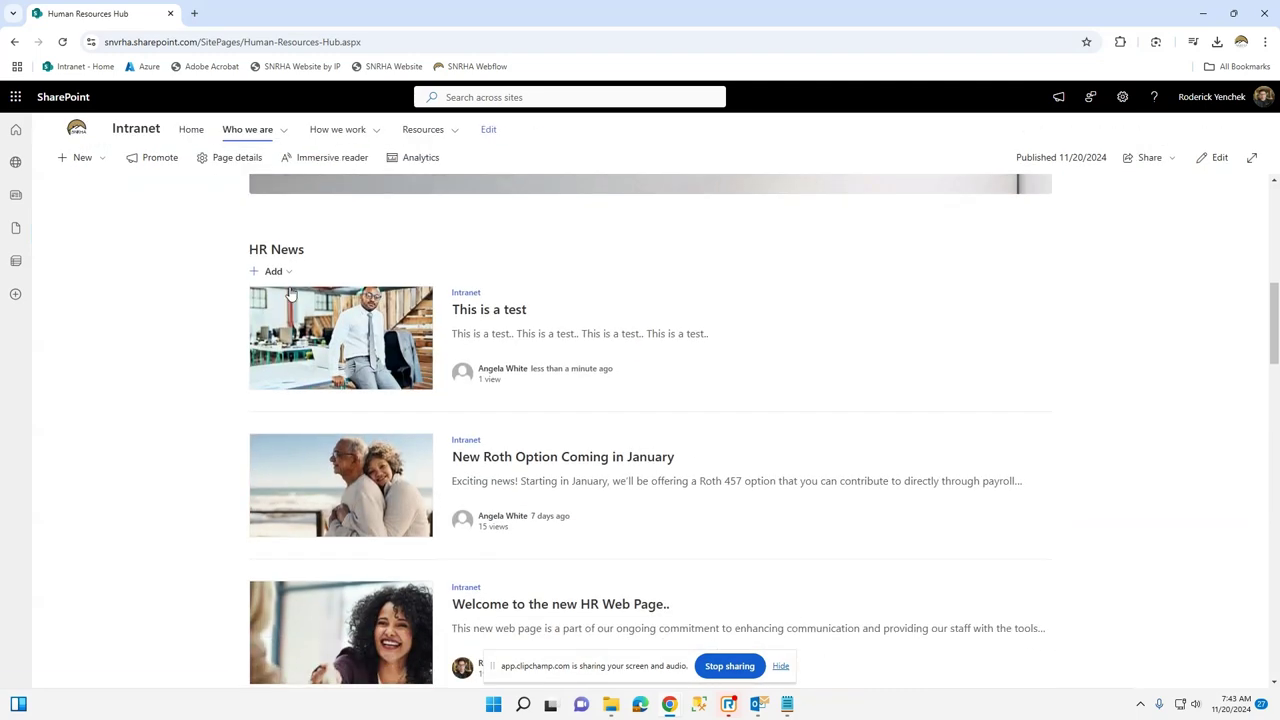
Open the "This is a test" news post and delete it through its page details.
{"action": "left_click", "coordinate": [388, 338]}
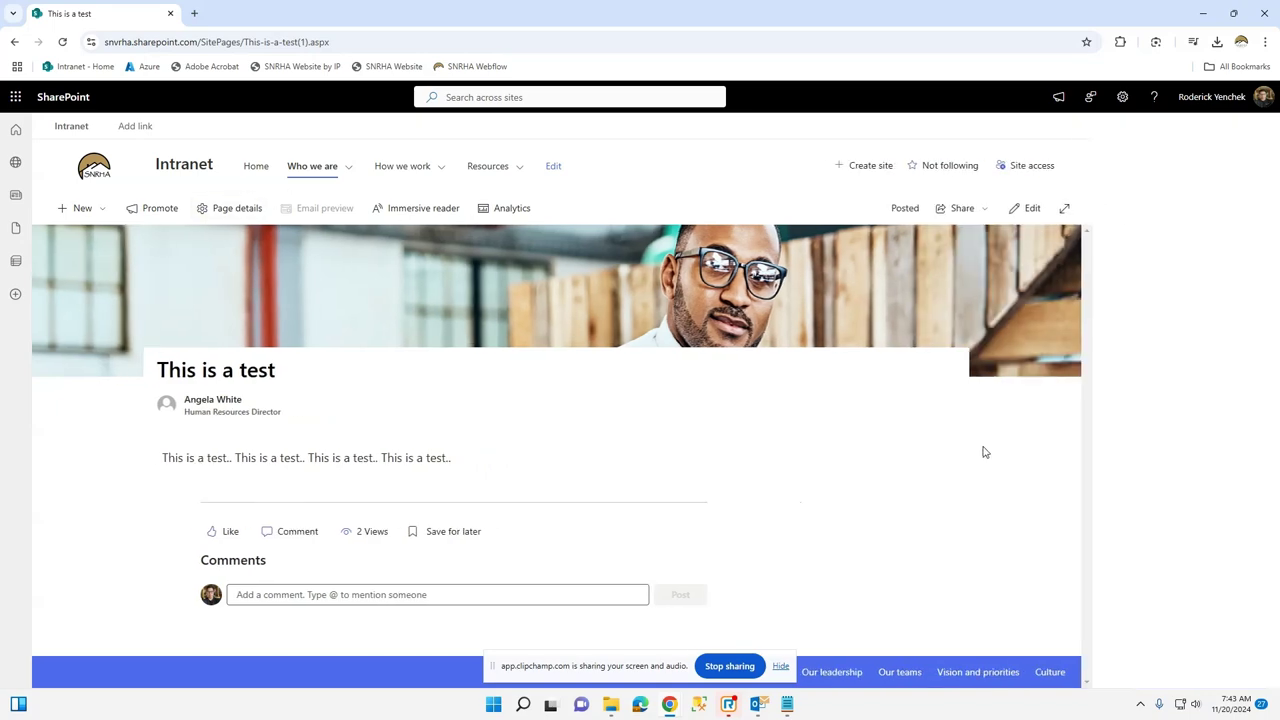
{"action": "scroll", "coordinate": [1182, 558], "scroll_direction": "down", "scroll_amount": 1}
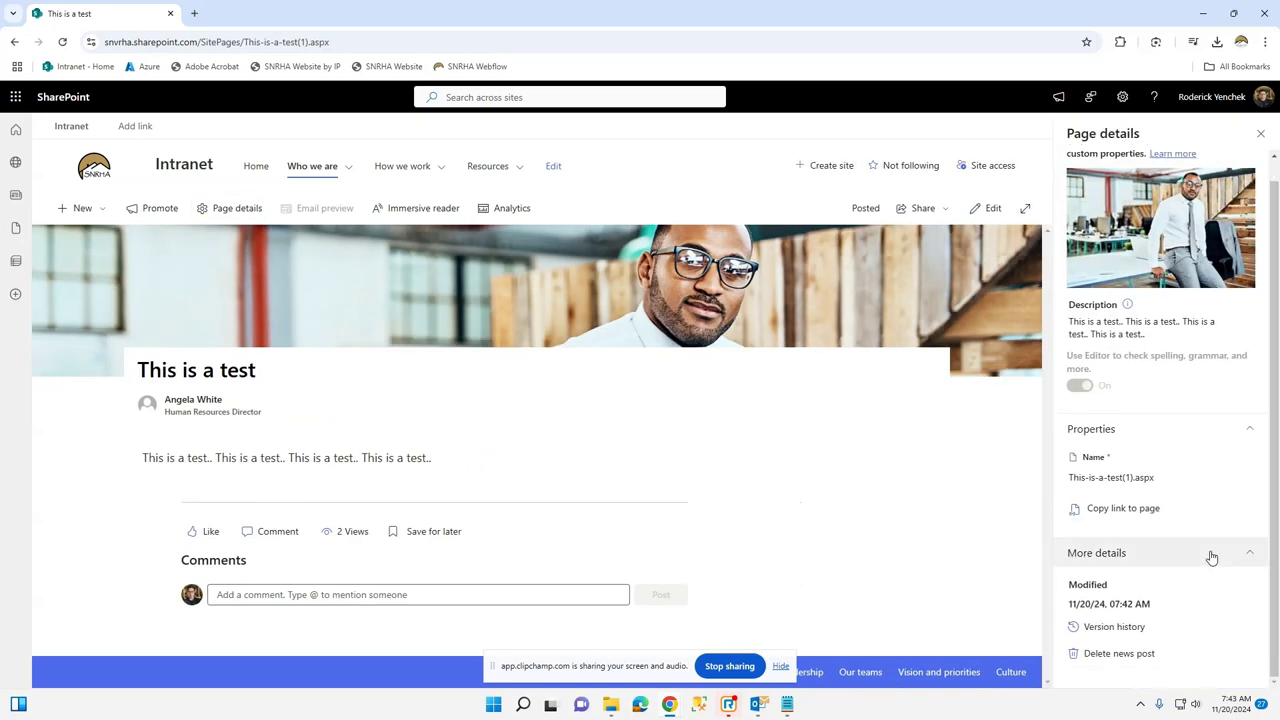
{"action": "left_click", "coordinate": [1108, 656]}
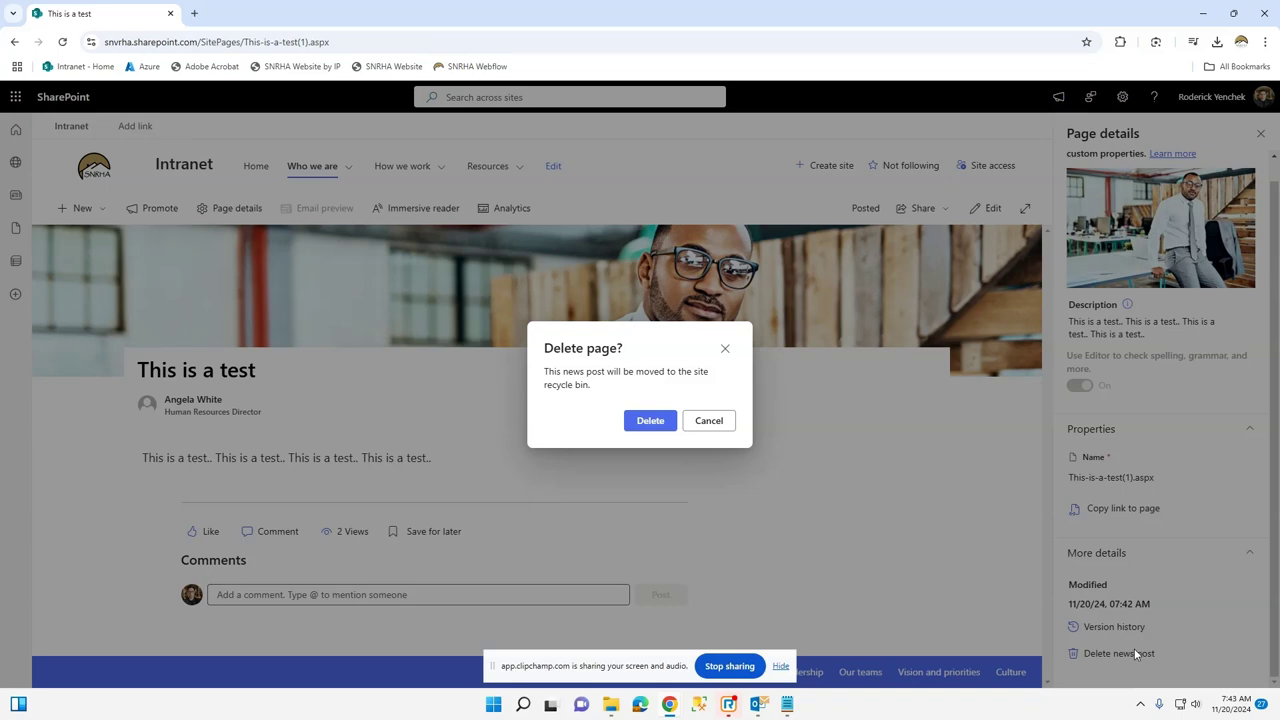
{"action": "left_click", "coordinate": [650, 421]}
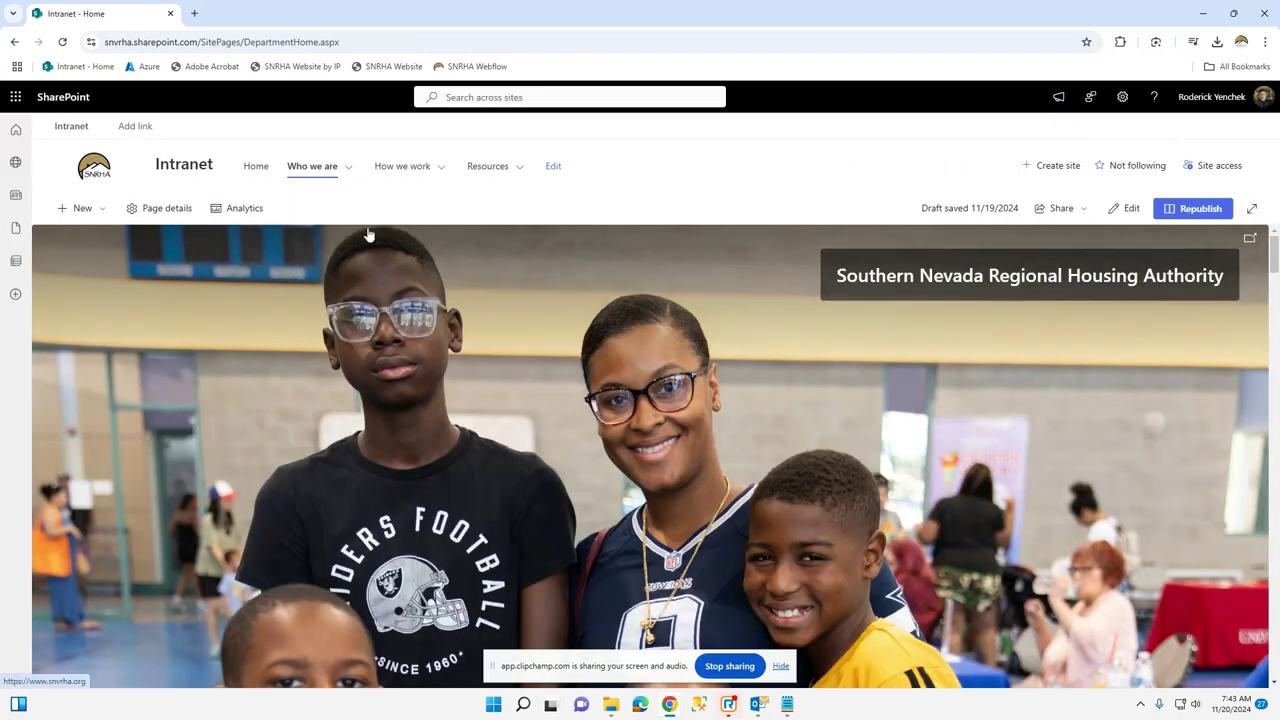
Return to the HR department page and reload it to refresh the HR News list.
{"action": "left_click", "coordinate": [347, 170]}
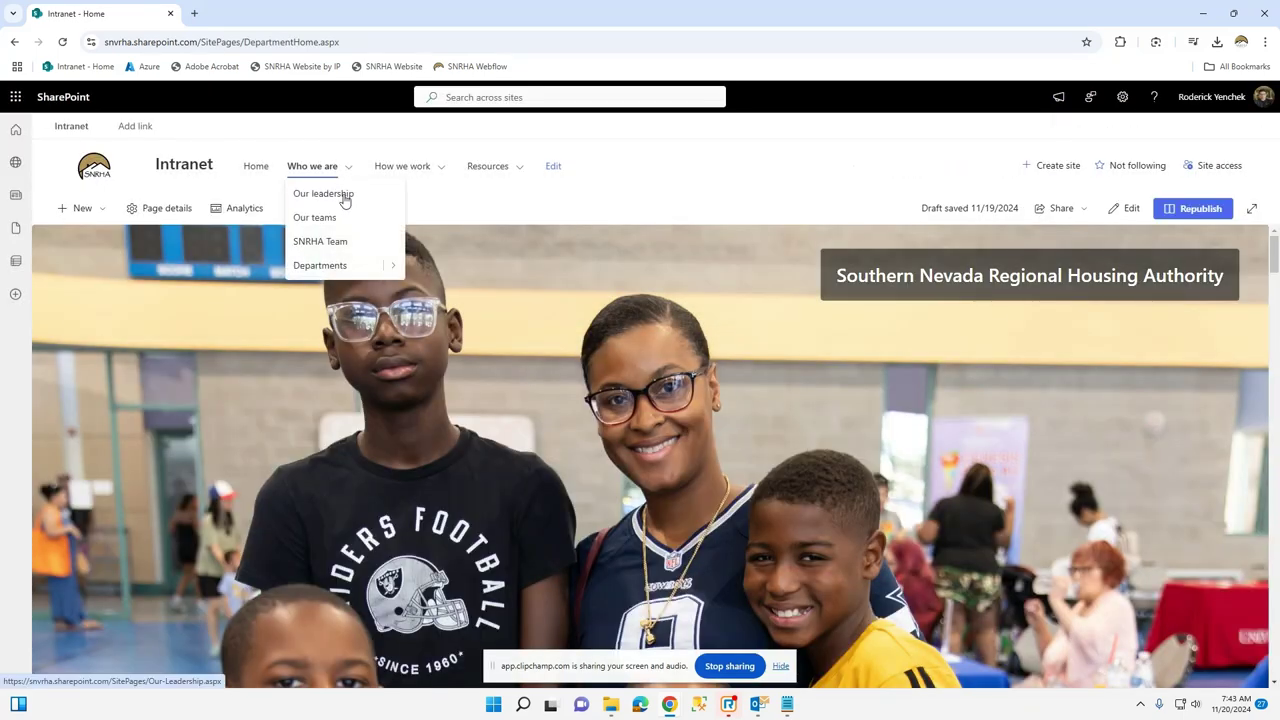
{"action": "left_click", "coordinate": [390, 269]}
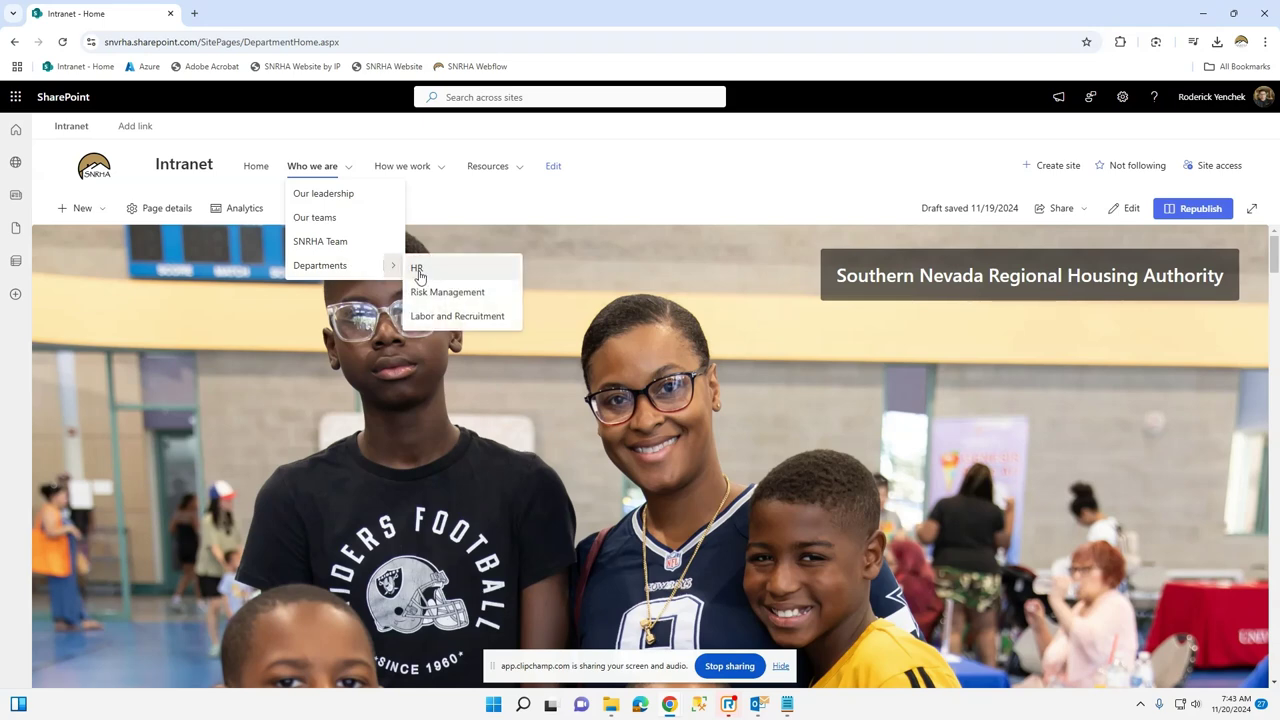
{"action": "left_click", "coordinate": [416, 268]}
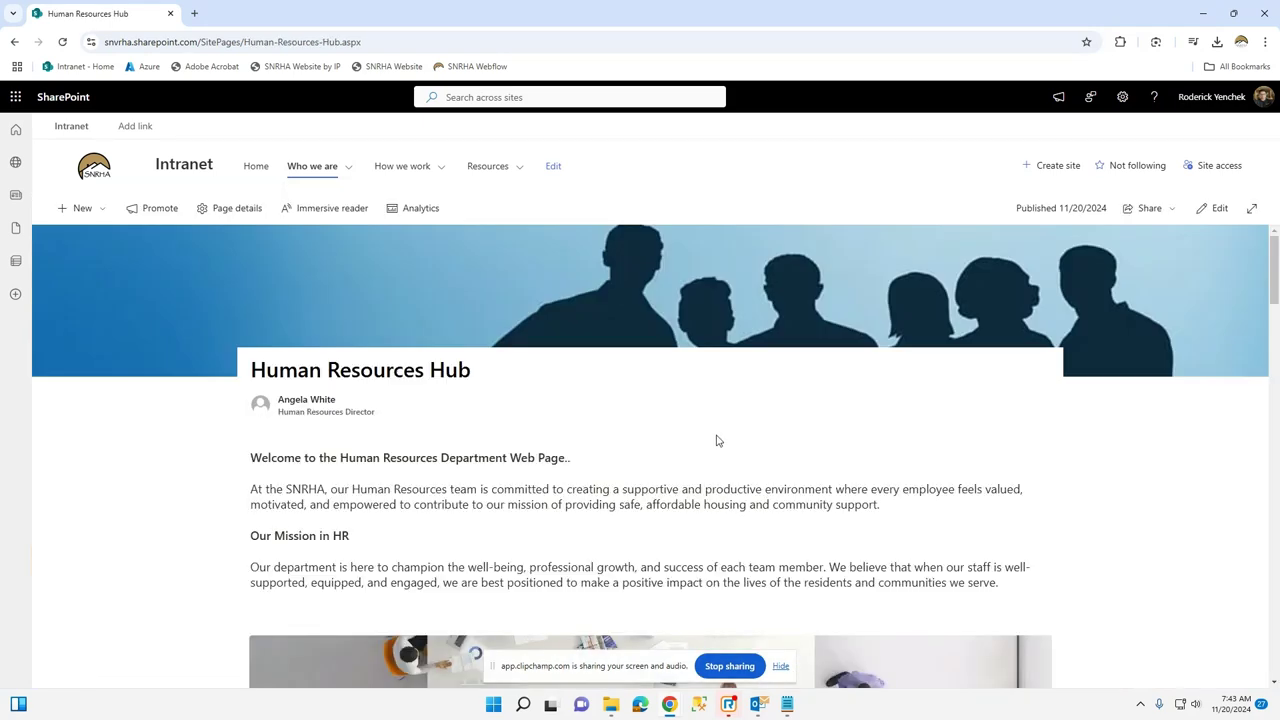
{"action": "scroll", "coordinate": [710, 430], "scroll_direction": "down", "scroll_amount": 10}
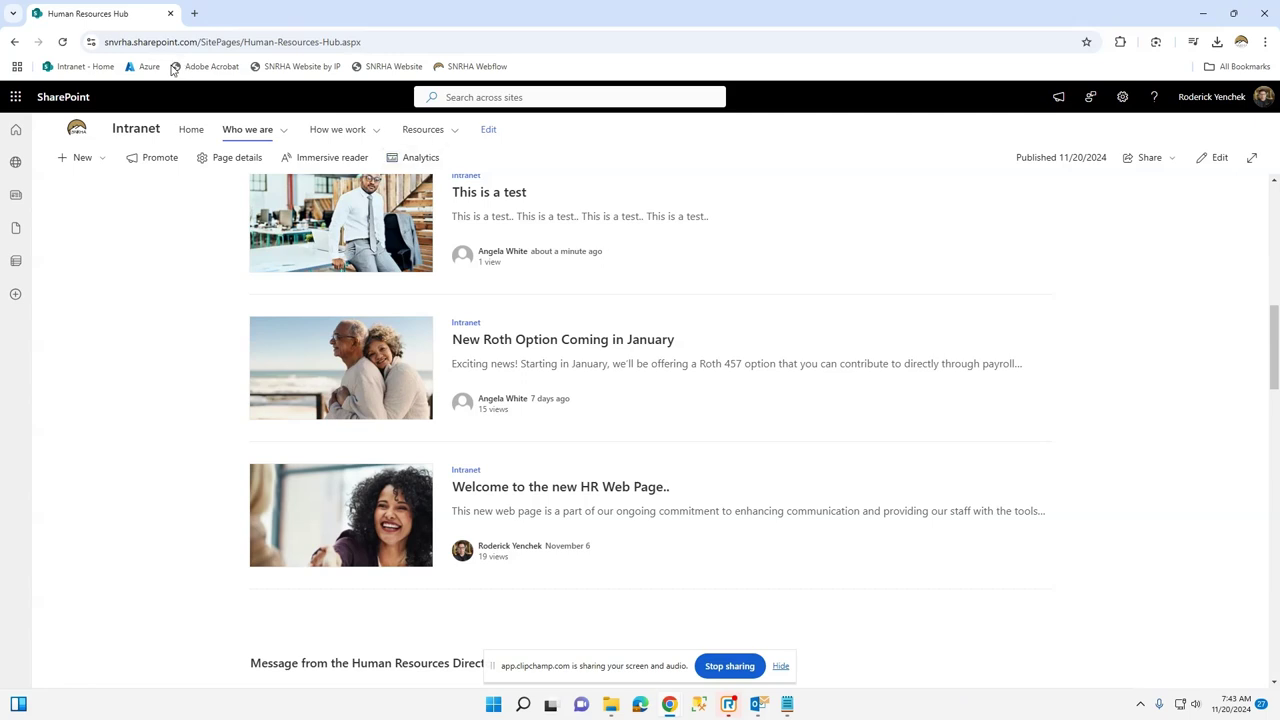
{"action": "left_click", "coordinate": [64, 42]}
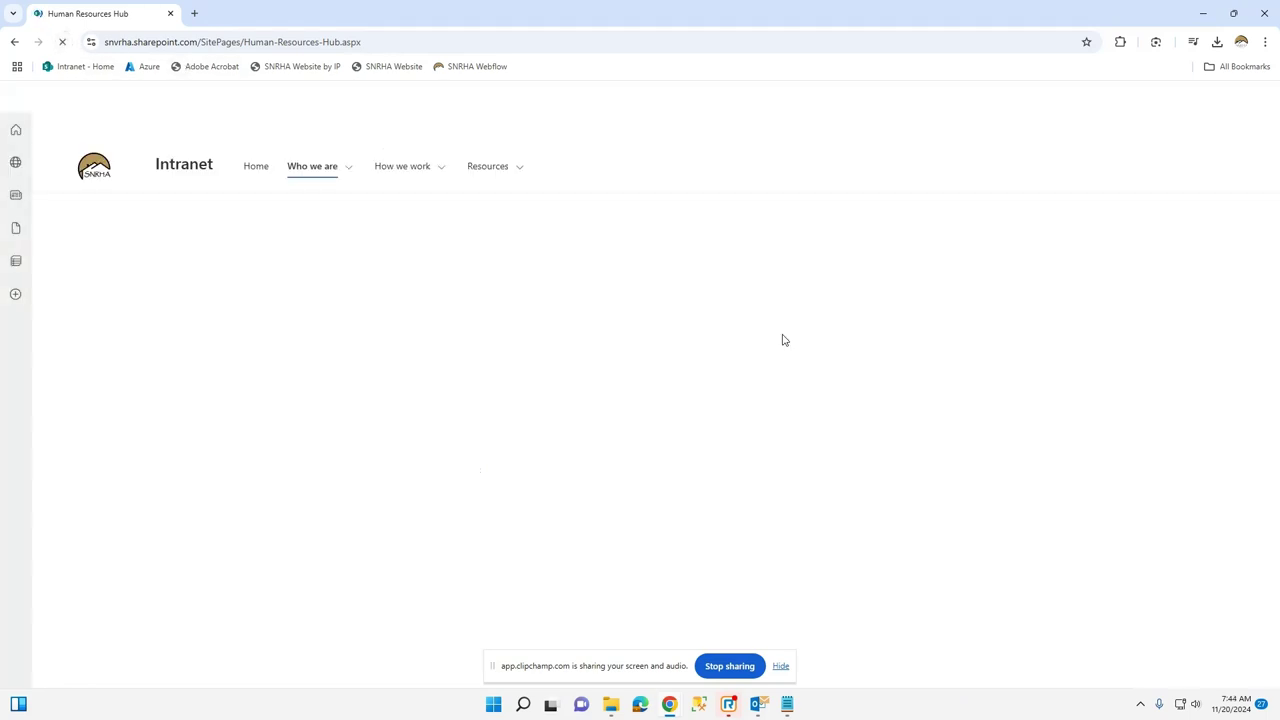